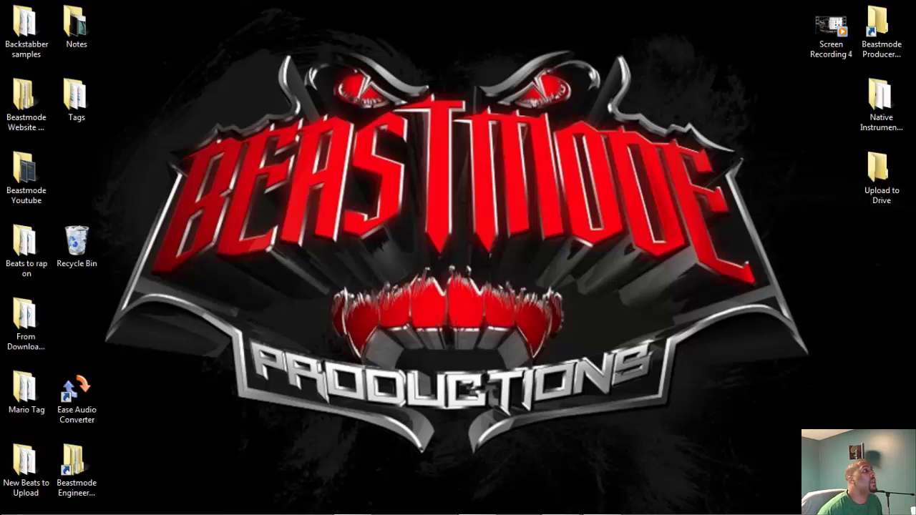
# Switch to FL Studio and open the recent project JudgeYeNot.flp.
pyautogui.moveTo(309, 507)
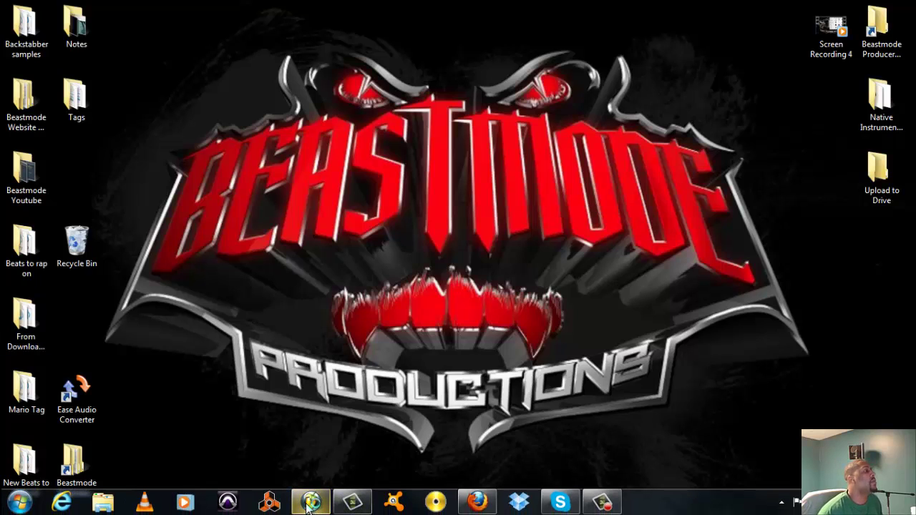
pyautogui.click(309, 506)
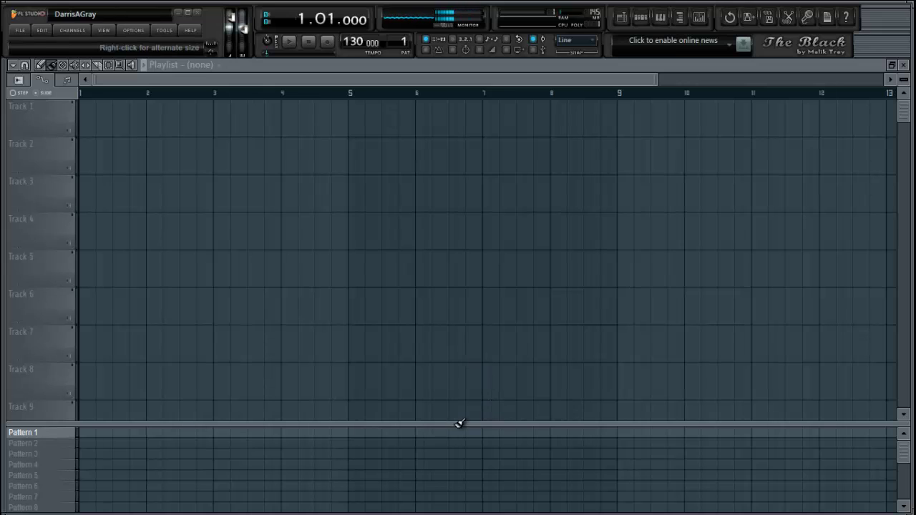
pyautogui.click(30, 31)
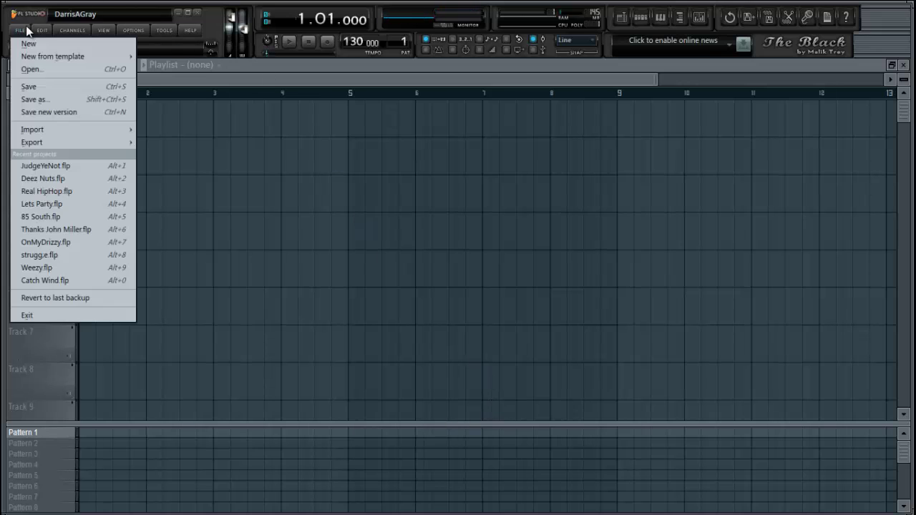
pyautogui.click(66, 166)
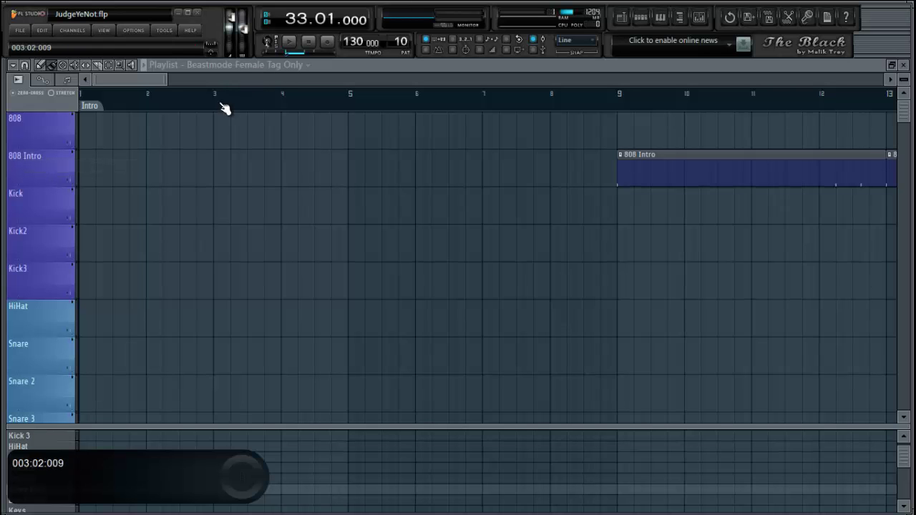
# Collapse the pattern area beneath the playlist so the track lanes take up its full height.
pyautogui.scroll(-10, 224, 107)
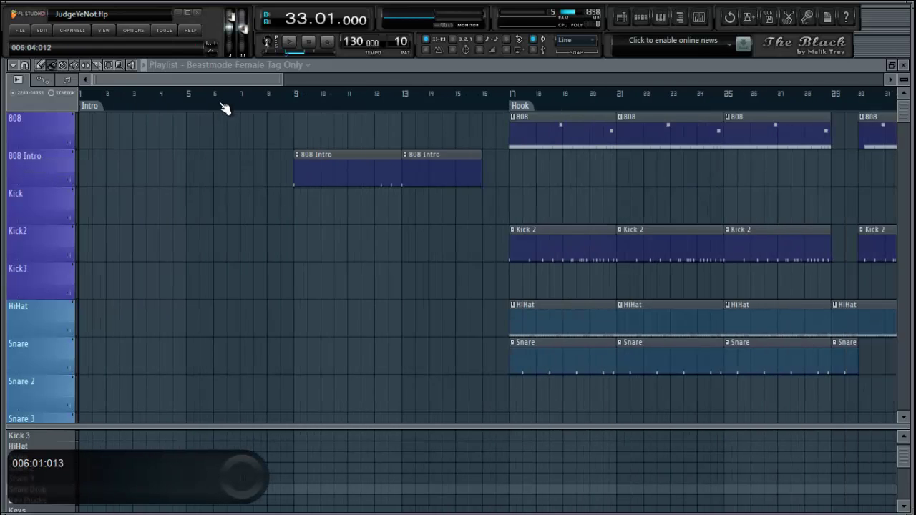
pyautogui.scroll(-3, 224, 107)
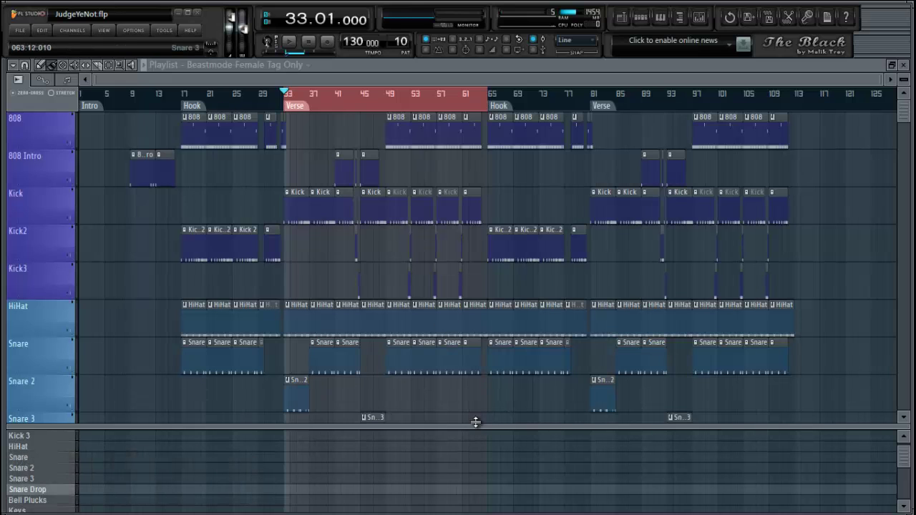
pyautogui.moveTo(462, 427); pyautogui.dragTo(486, 513)
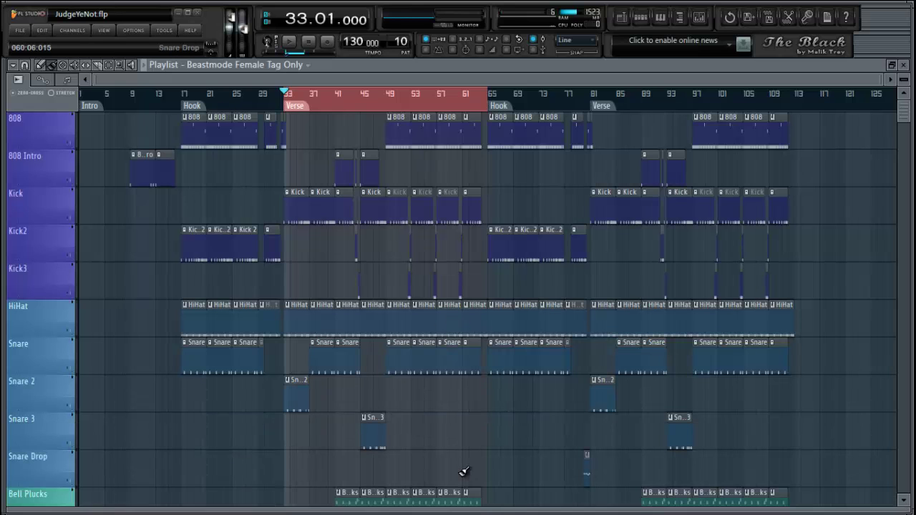
# Clear the time selection over the first verse and return the playhead to the start of the song.
pyautogui.scroll(-8, 463, 473)
pyautogui.scroll(-4, 458, 472)
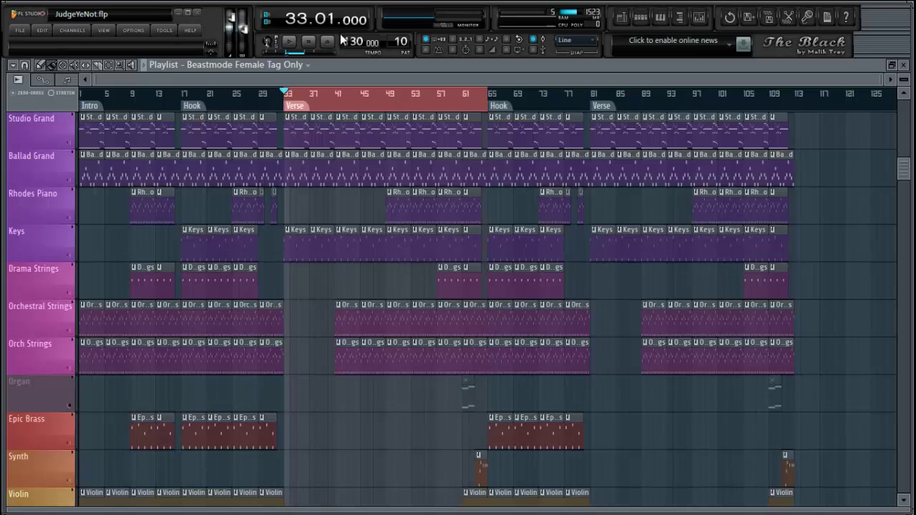
pyautogui.hotkey('ctrl', 'd')
pyautogui.click(315, 44)
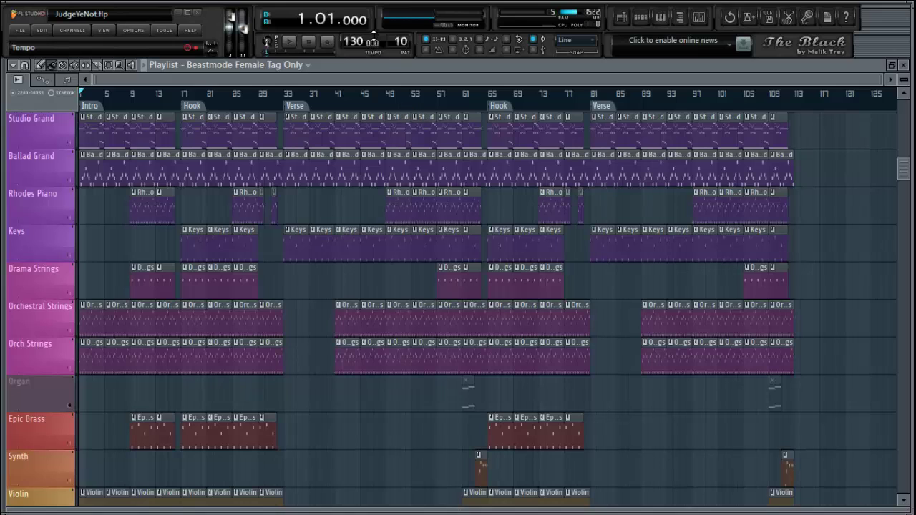
# Play the song from the intro, jump to the first hook at bar 17 and the verse at bar 33, and stop.
pyautogui.press('space')
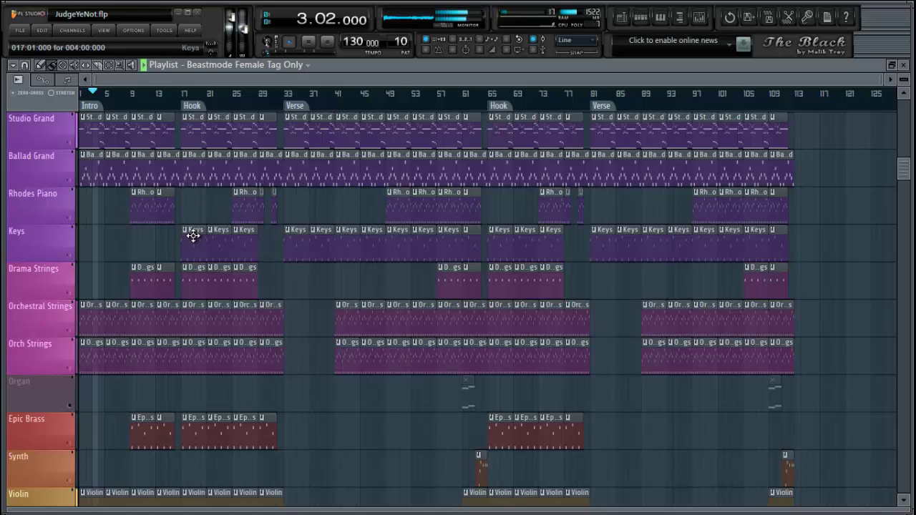
pyautogui.scroll(-1, 193, 236)
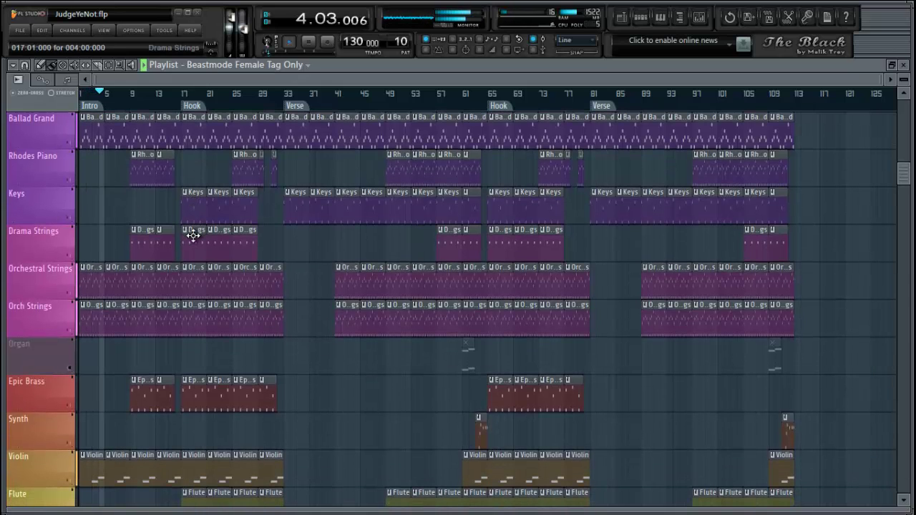
pyautogui.click(184, 94)
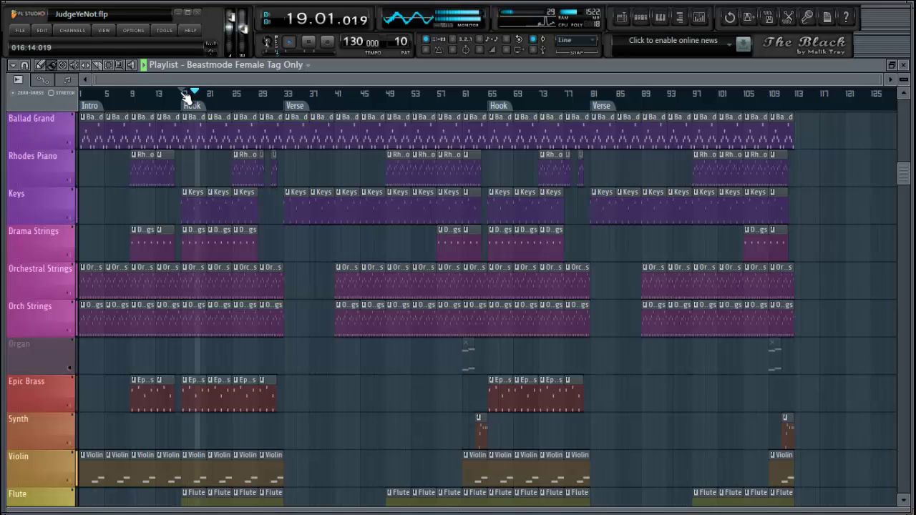
pyautogui.click(287, 93)
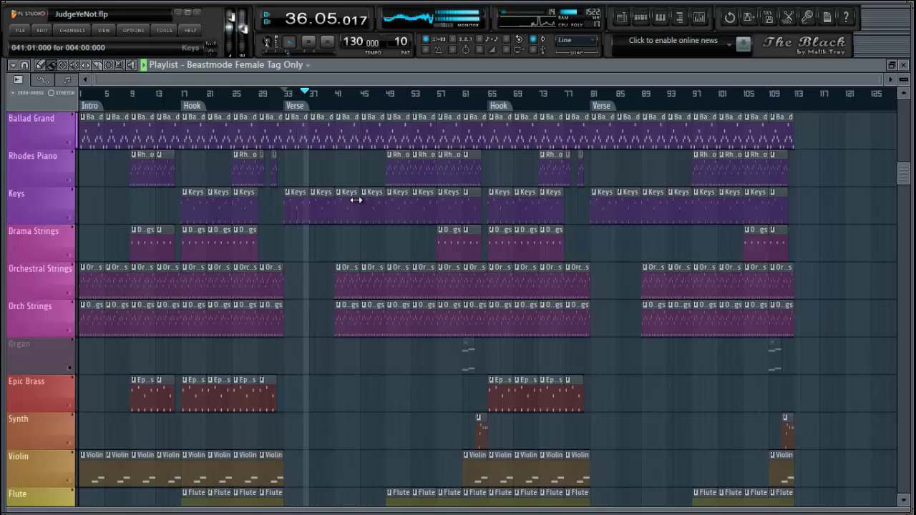
pyautogui.press('space')
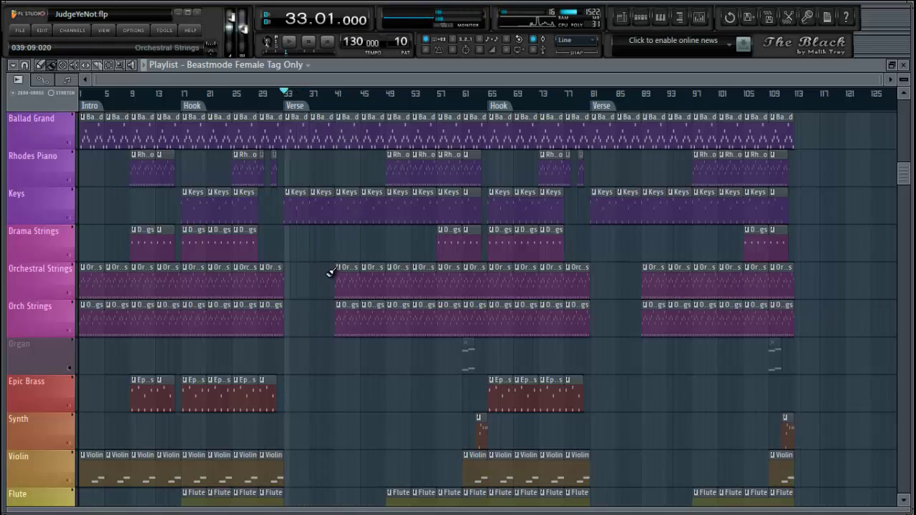
# Copy the two intro clips on the Beastmode Tag track to bars 34 and 41 and play the verse from bar 33.
pyautogui.scroll(-8, 331, 272)
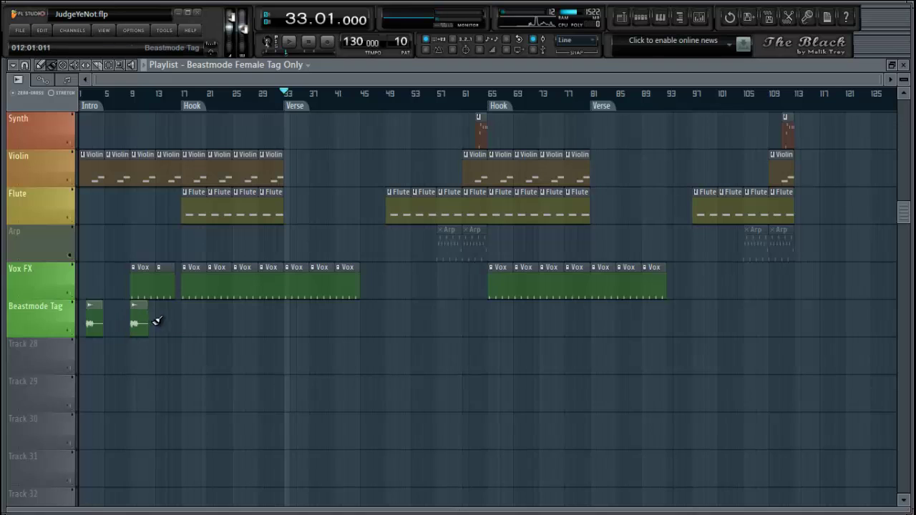
pyautogui.moveTo(159, 301); pyautogui.dragTo(292, 325)
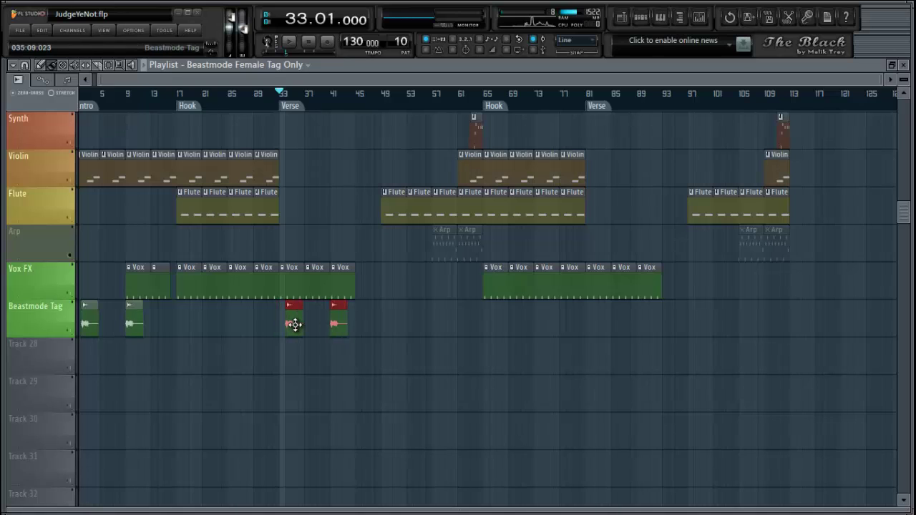
pyautogui.press('space')
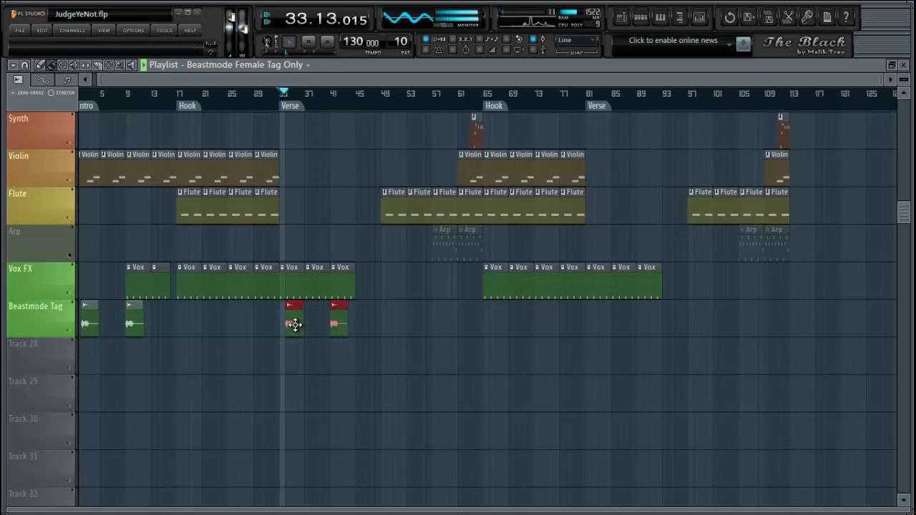
pyautogui.click(372, 313)
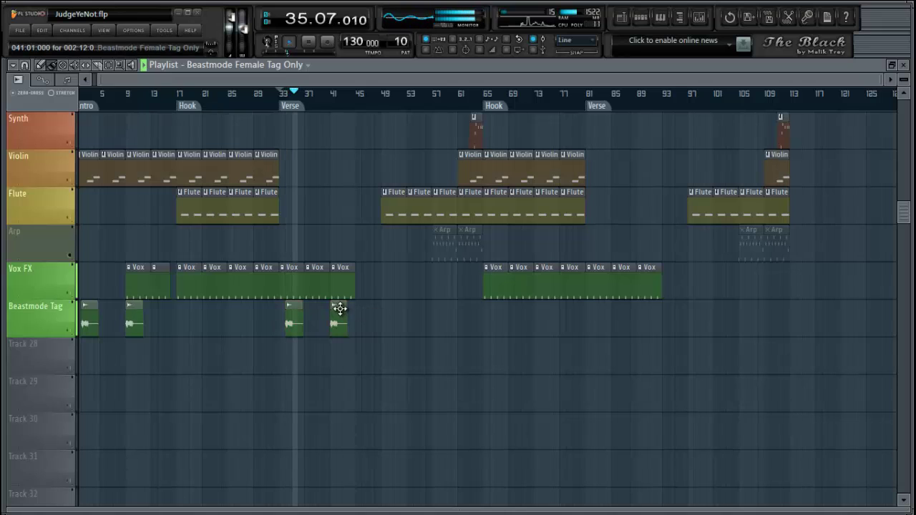
# Play from bar 41, copy the pair of Beastmode Tag clips to bars 50 and 57, and stop playback.
pyautogui.click(333, 98)
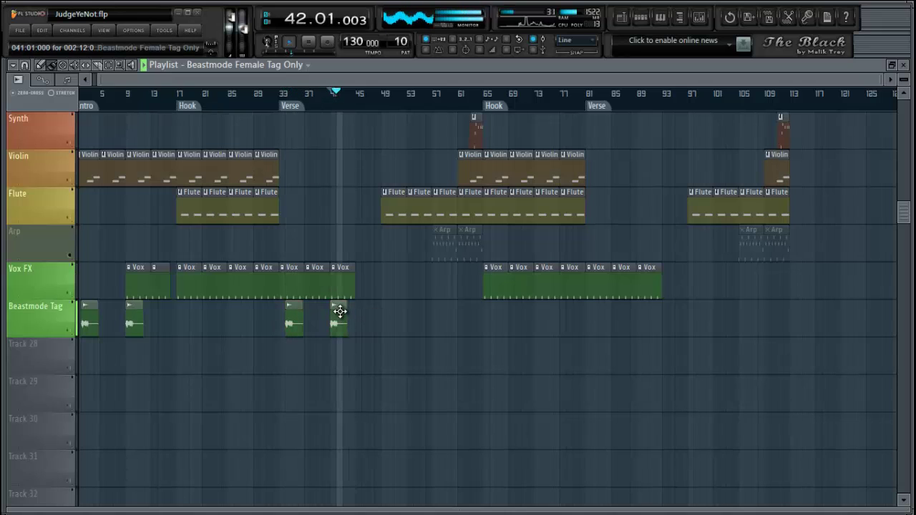
pyautogui.moveTo(372, 311)
pyautogui.mouseDown()
pyautogui.moveTo(293, 313)
pyautogui.moveTo(415, 305)
pyautogui.moveTo(388, 307)
pyautogui.mouseUp()
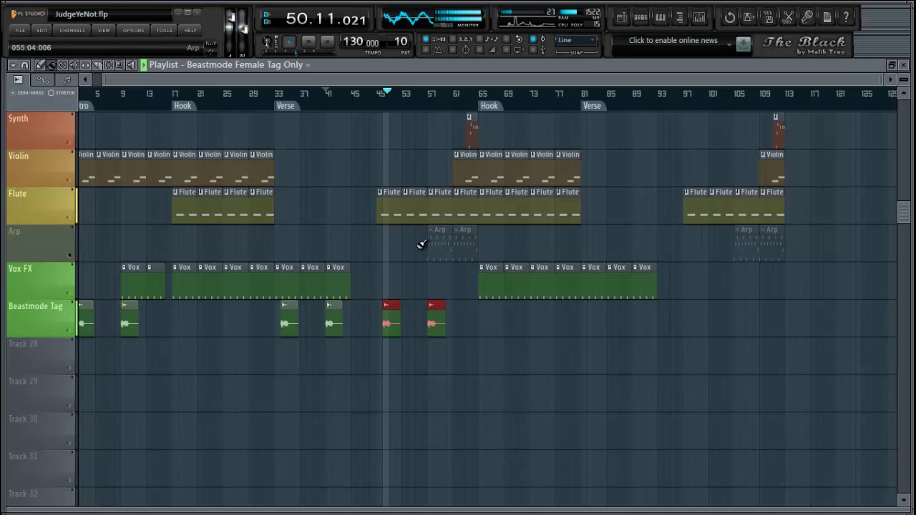
pyautogui.press('space')
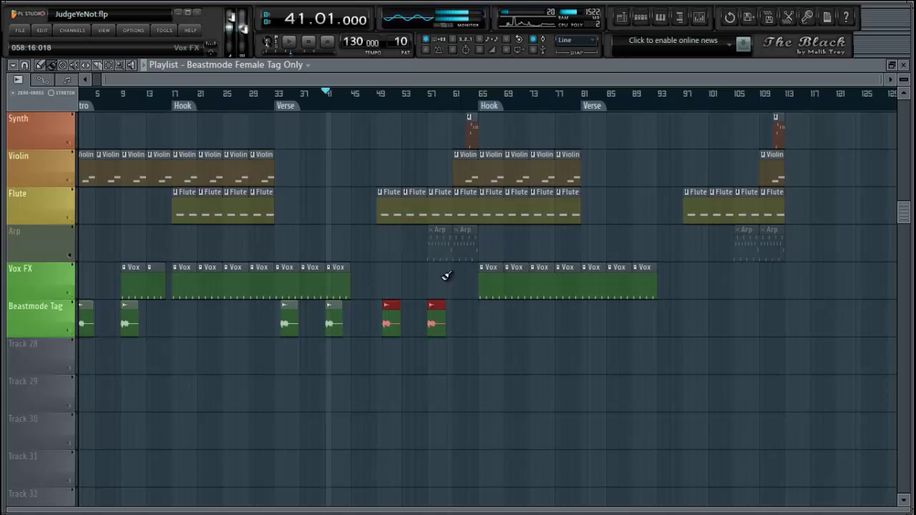
# Reduce the playlist's track height so that the tracks from Kick2 to Orchestral Strings fit in view.
pyautogui.scroll(6, 444, 276)
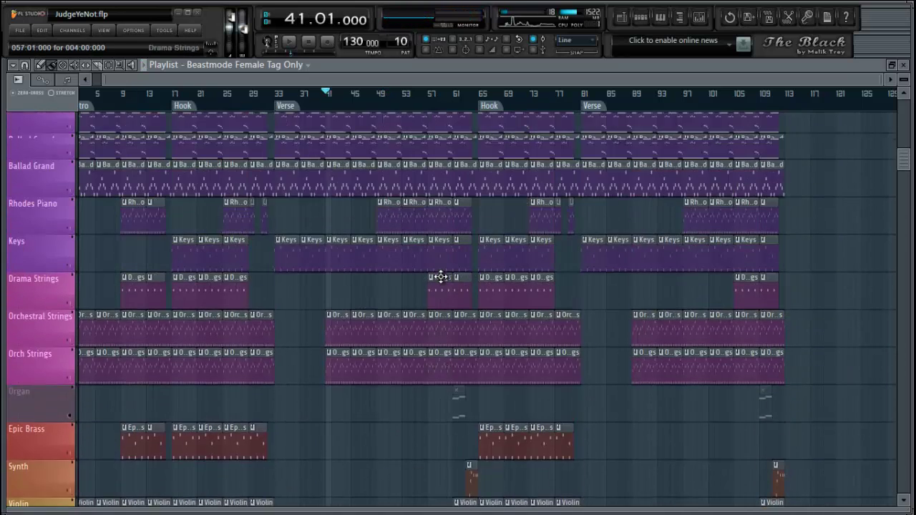
pyautogui.scroll(7, 441, 277)
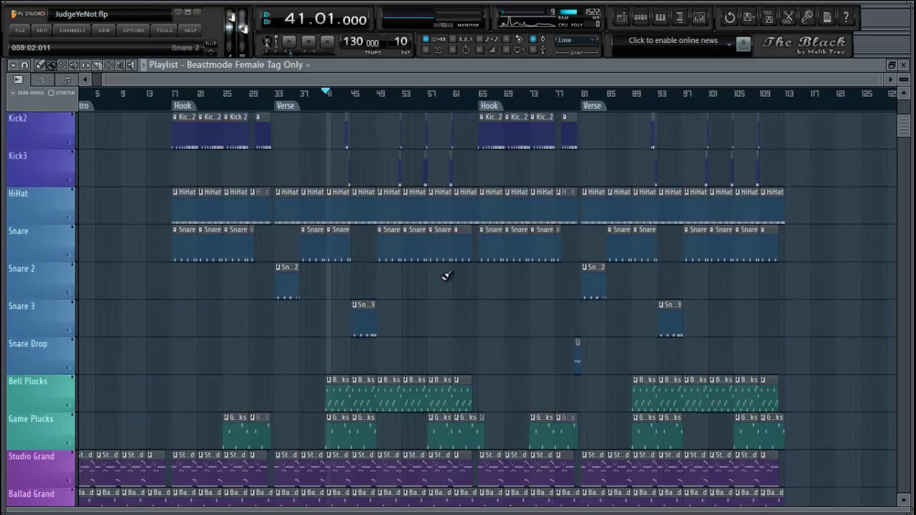
pyautogui.hotkey('alt', 'F8')
pyautogui.hotkey('alt', 'F8')
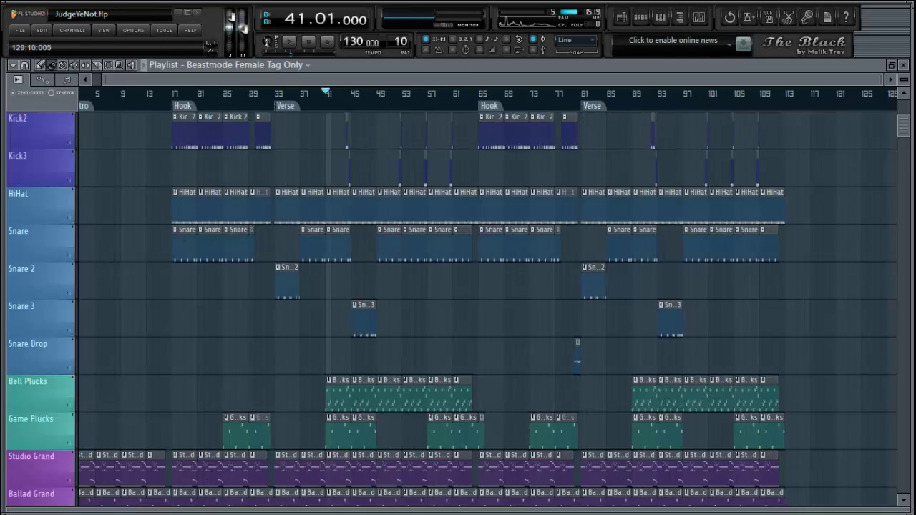
pyautogui.moveTo(903, 77); pyautogui.dragTo(903, 80)
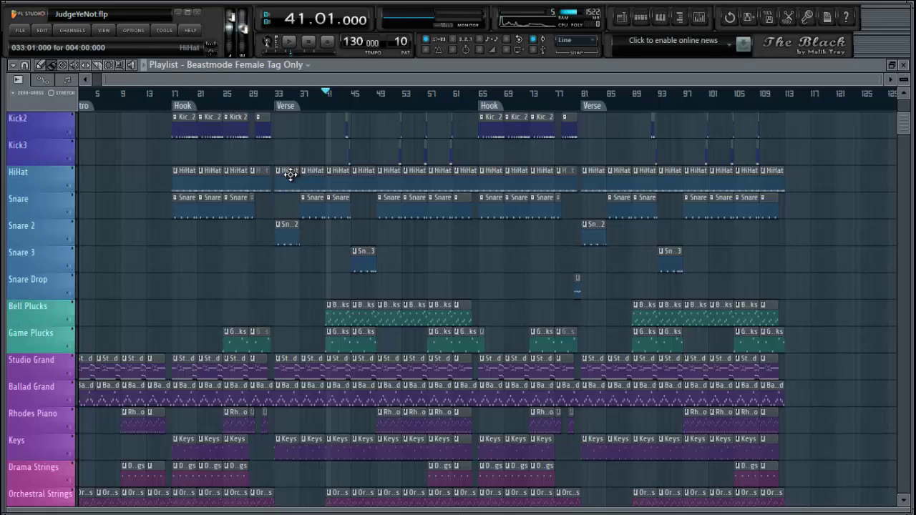
# Insert one empty track above the Snare track, open its name for editing and close it without entering a name.
pyautogui.rightClick(41, 200)
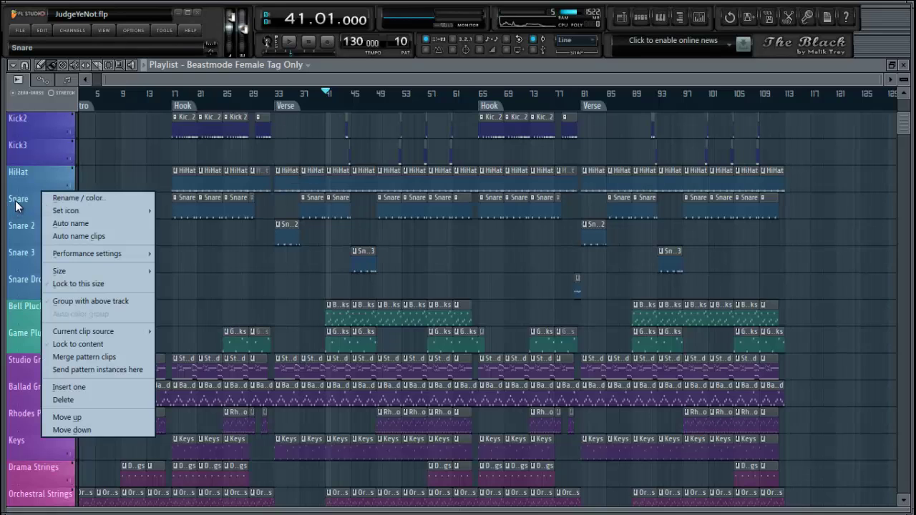
pyautogui.click(123, 189)
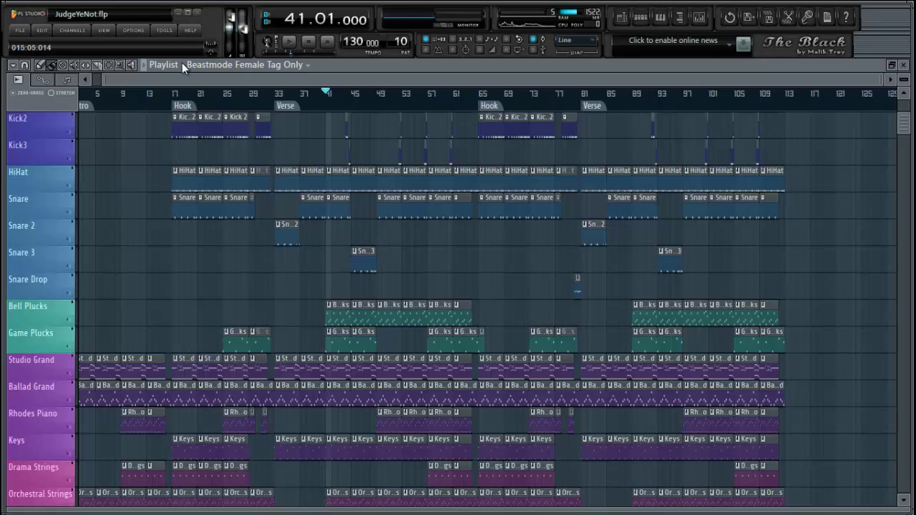
pyautogui.rightClick(32, 202)
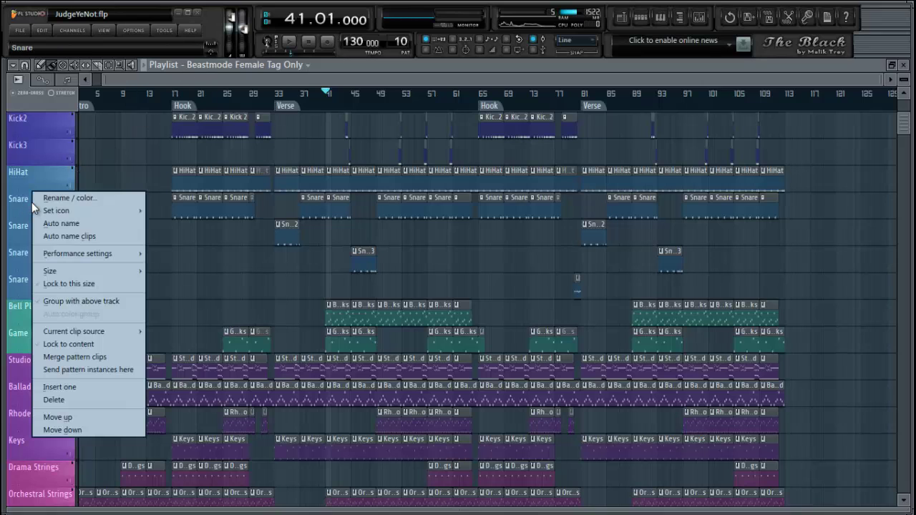
pyautogui.click(76, 384)
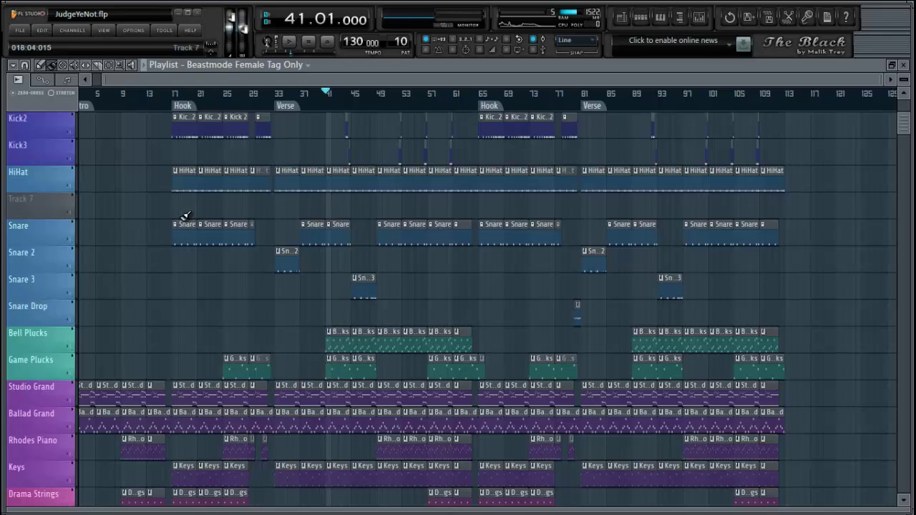
pyautogui.doubleClick(25, 197)
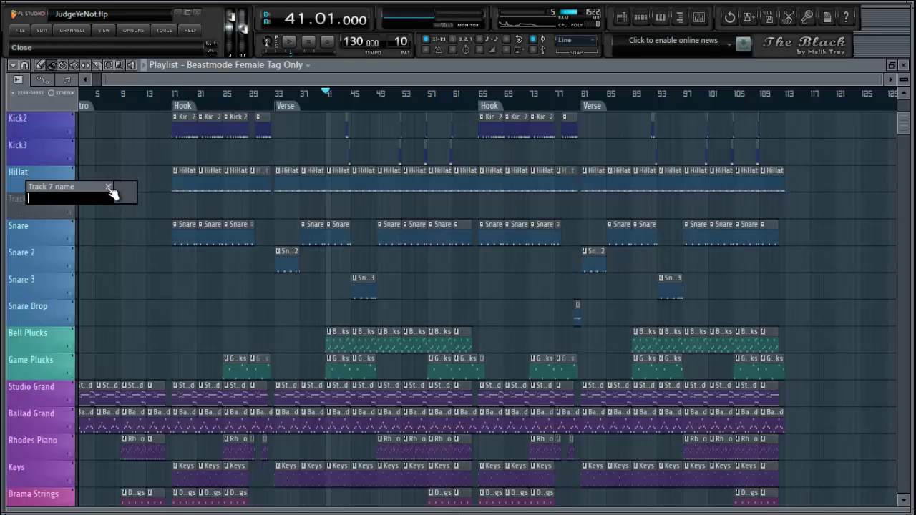
pyautogui.click(109, 187)
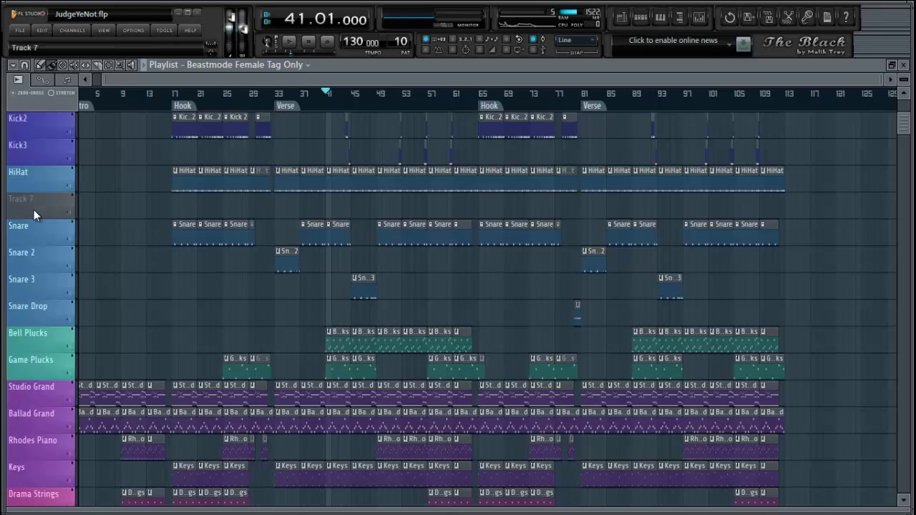
# Delete the empty track between HiHat and Snare and confirm the deletion.
pyautogui.rightClick(37, 200)
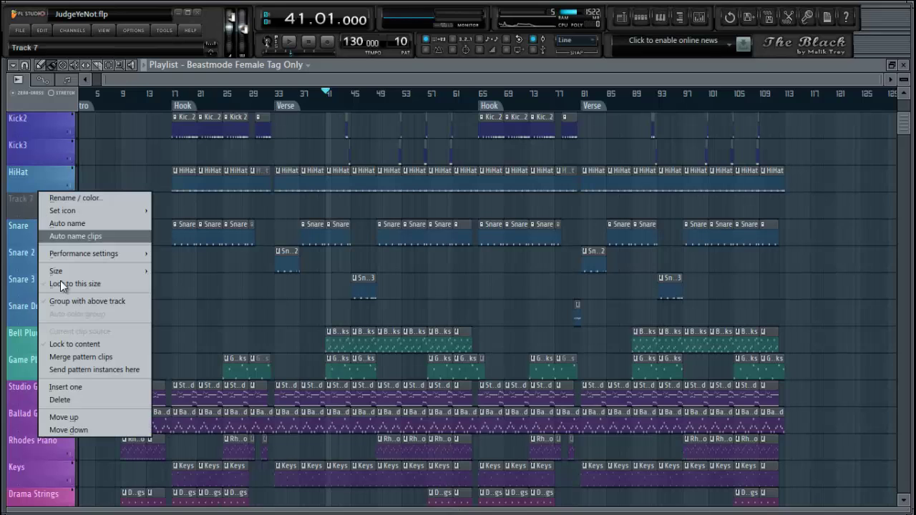
pyautogui.click(95, 398)
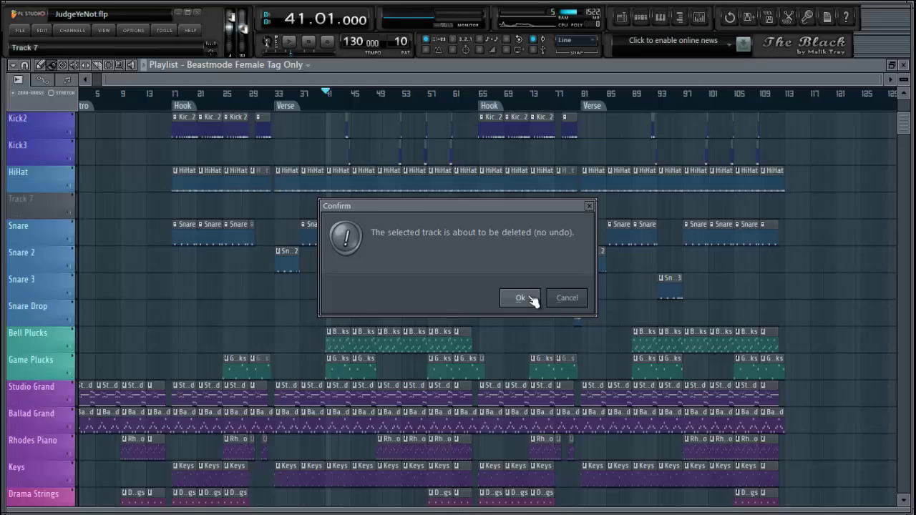
pyautogui.click(531, 299)
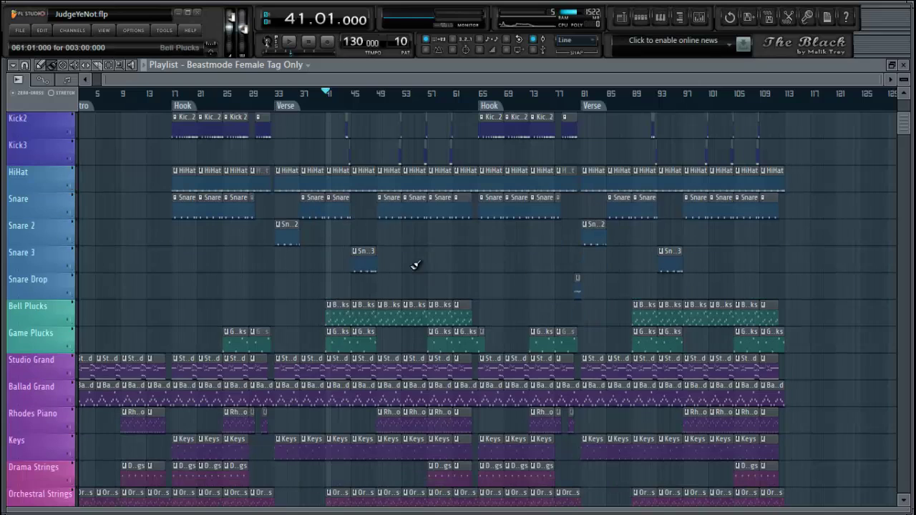
# Insert one track above the Snare track, name it HiHat2 and colour it teal.
pyautogui.rightClick(29, 205)
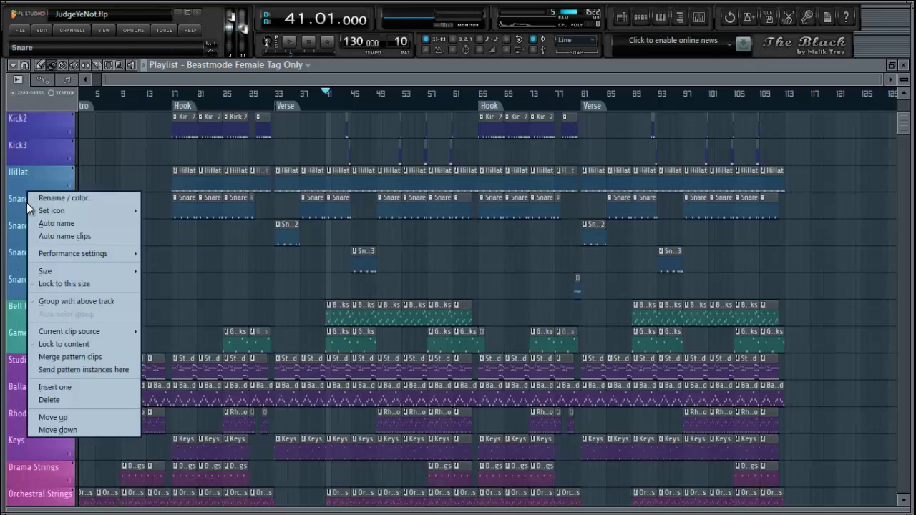
pyautogui.click(92, 388)
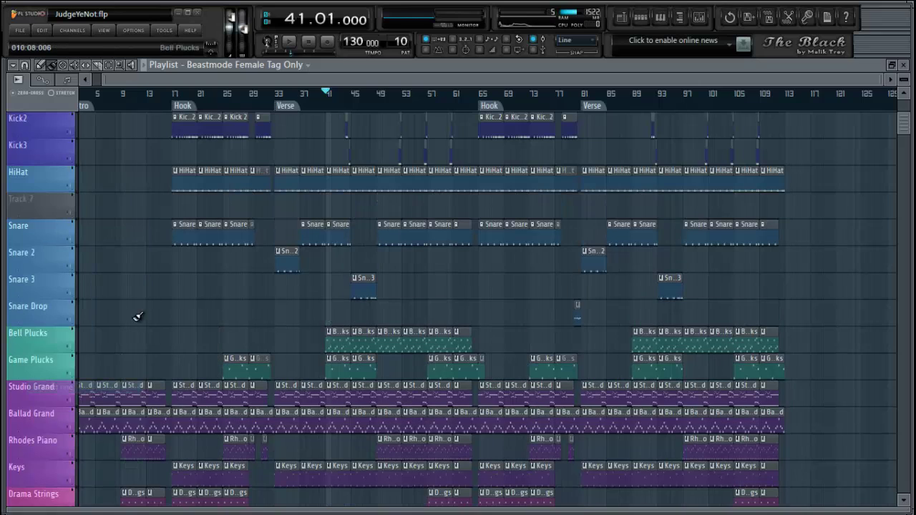
pyautogui.doubleClick(38, 201)
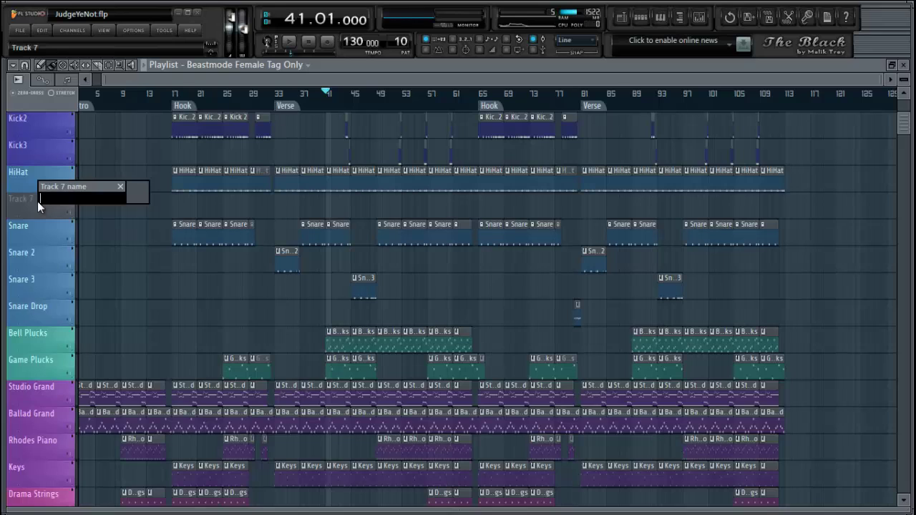
pyautogui.write('HiHat2')
pyautogui.click(138, 190)
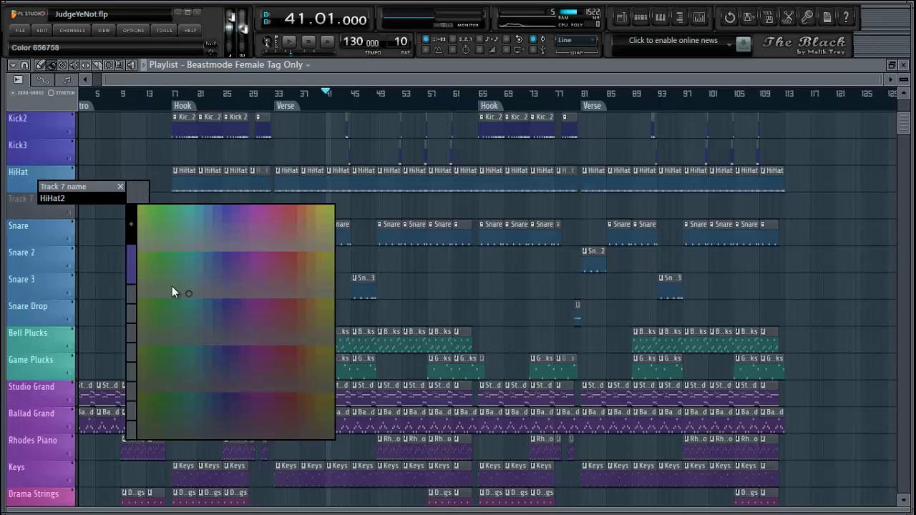
pyautogui.click(198, 209)
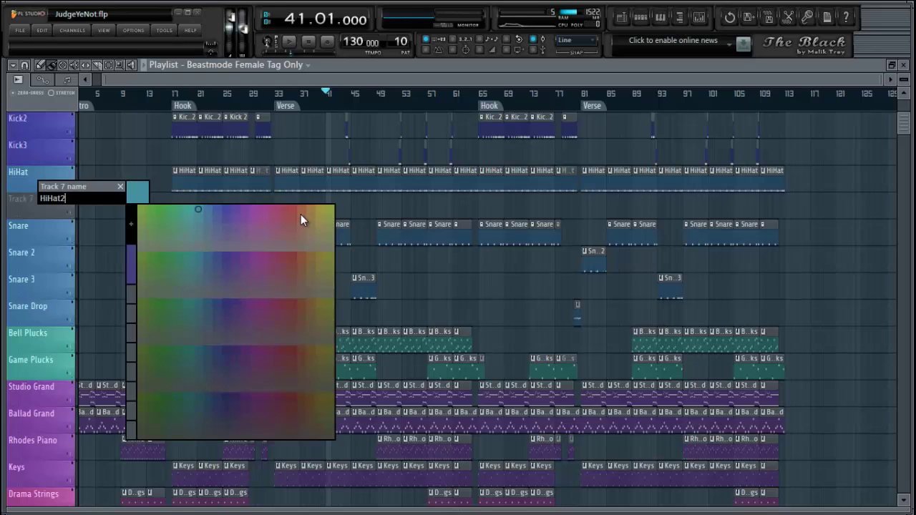
pyautogui.press('Escape')
pyautogui.press('Return')
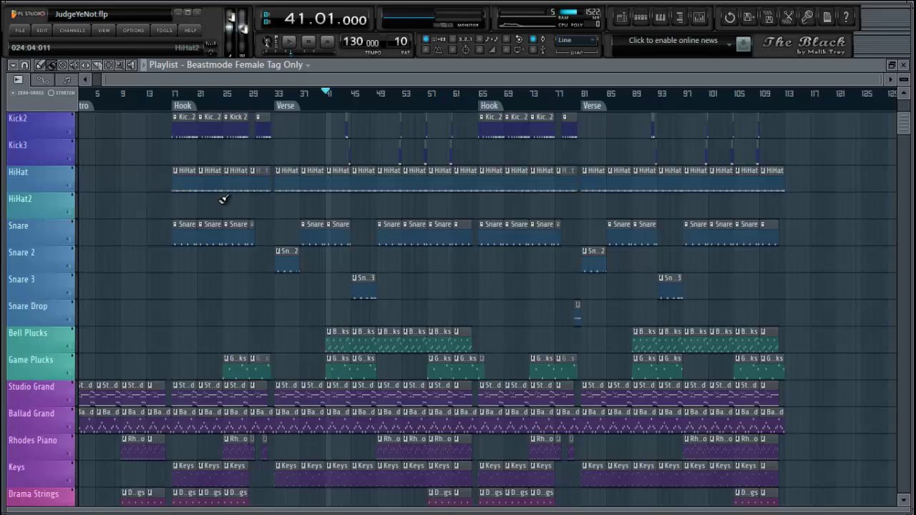
# Recolour the HiHat2 track blue to match the neighbouring HiHat track.
pyautogui.doubleClick(44, 203)
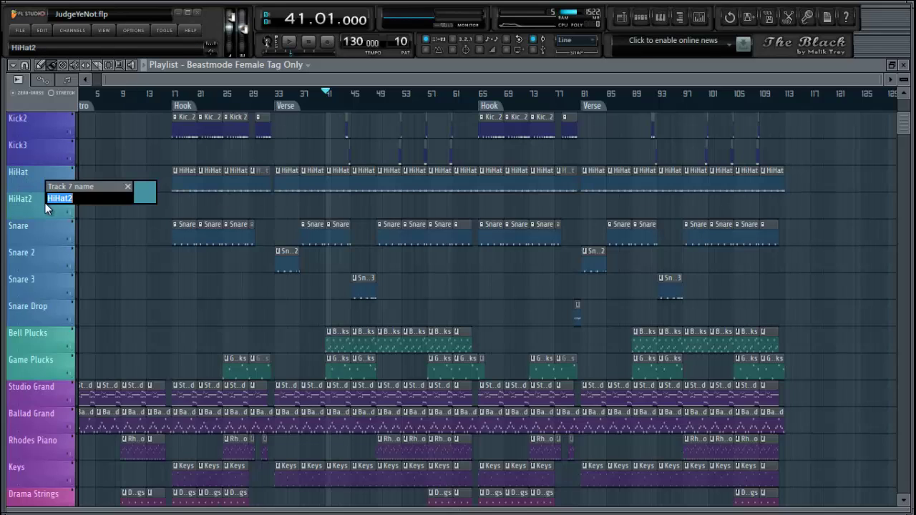
pyautogui.click(144, 193)
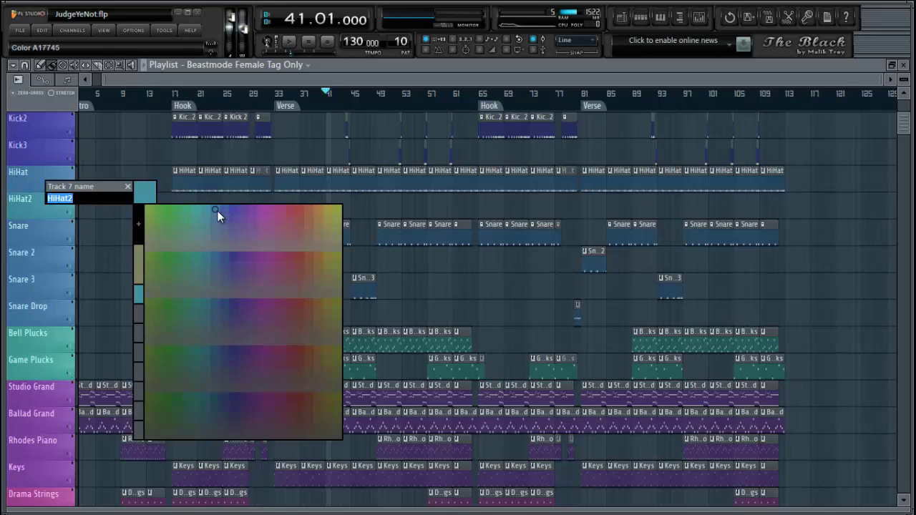
pyautogui.click(217, 212)
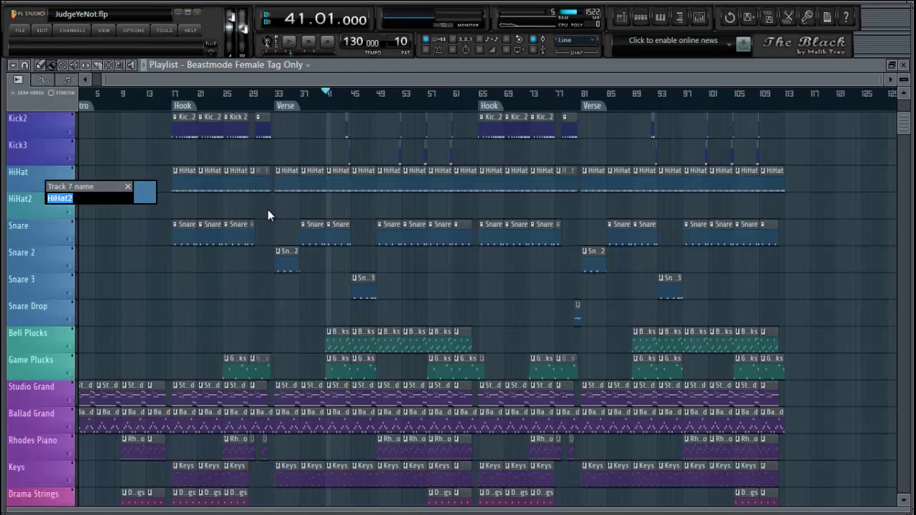
pyautogui.press('Return')
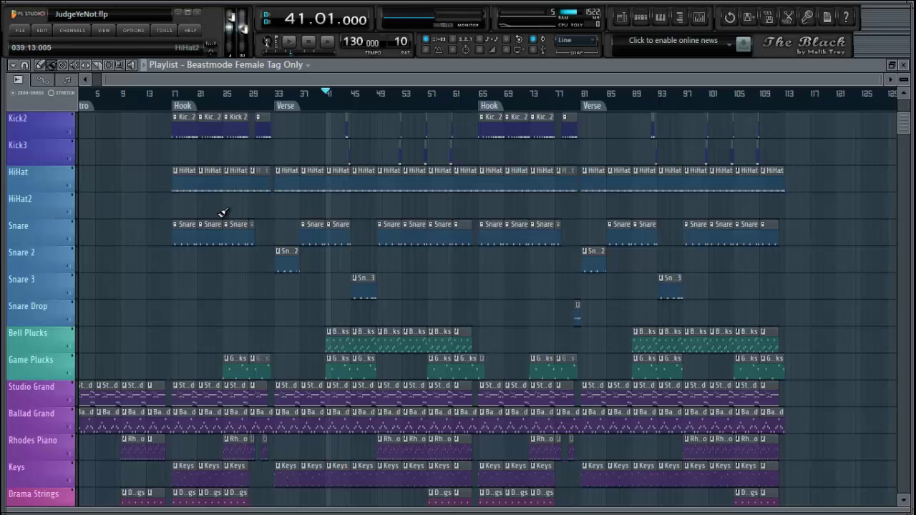
# Step through the patterns in the channel rack to Snare and insert a new pattern before it named HiHat2.
pyautogui.click(641, 18)
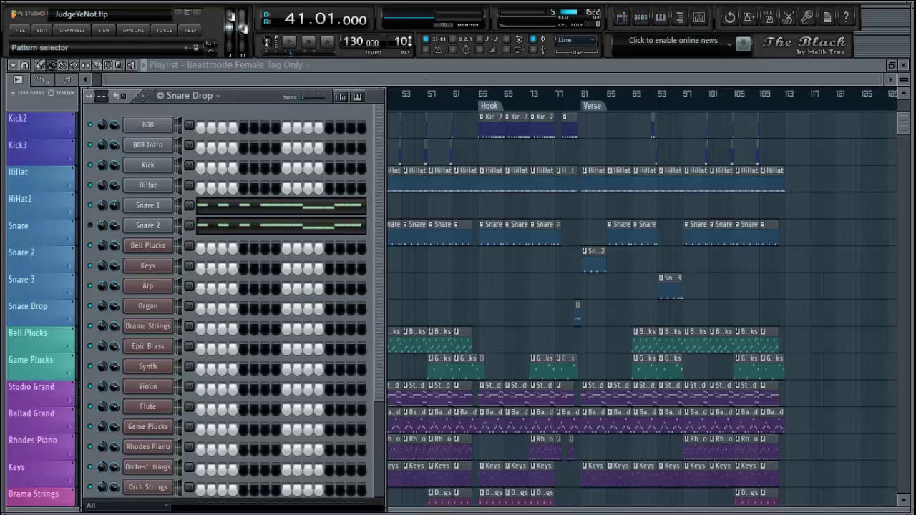
pyautogui.scroll(11, 406, 42)
pyautogui.scroll(-10, 406, 42)
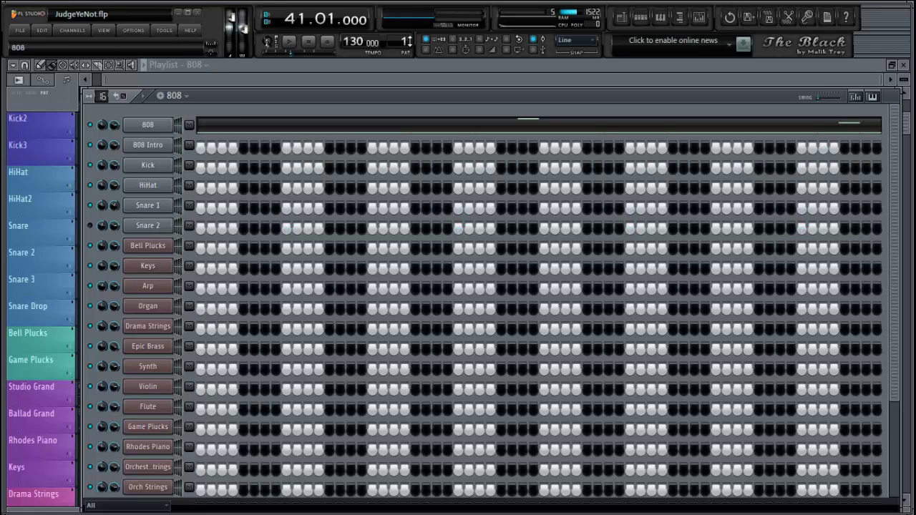
pyautogui.scroll(-4, 408, 42)
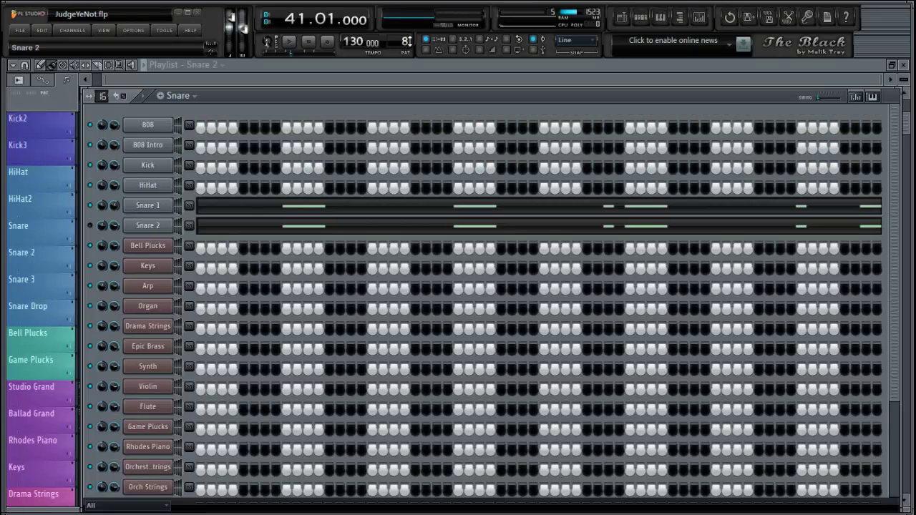
pyautogui.scroll(-1, 407, 41)
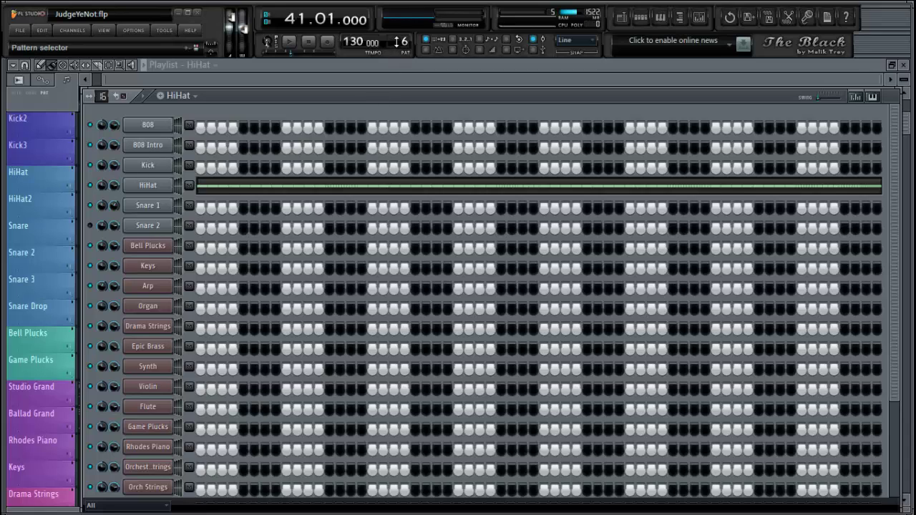
pyautogui.scroll(1, 398, 42)
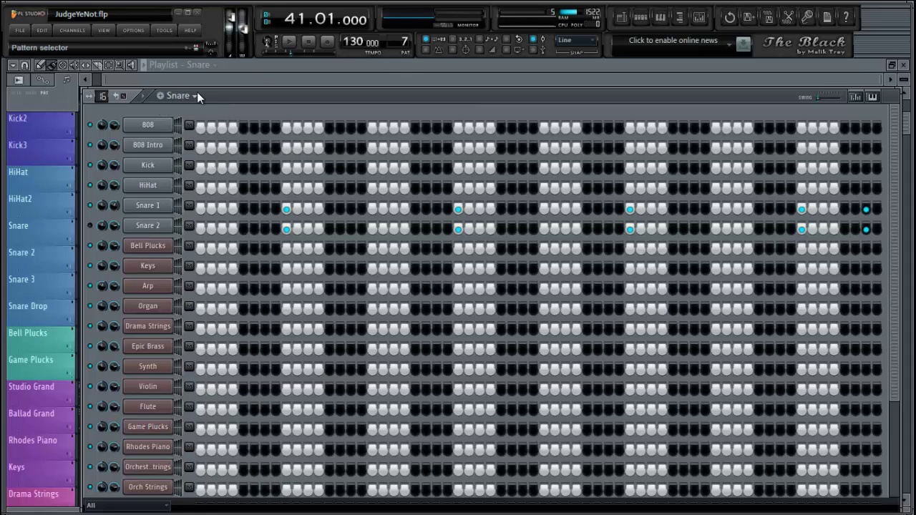
pyautogui.scroll(-1, 395, 50)
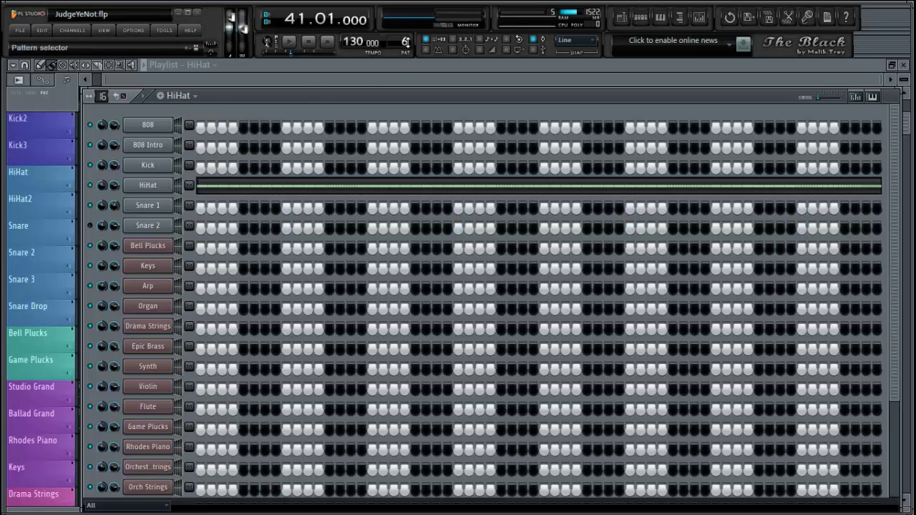
pyautogui.scroll(1, 404, 50)
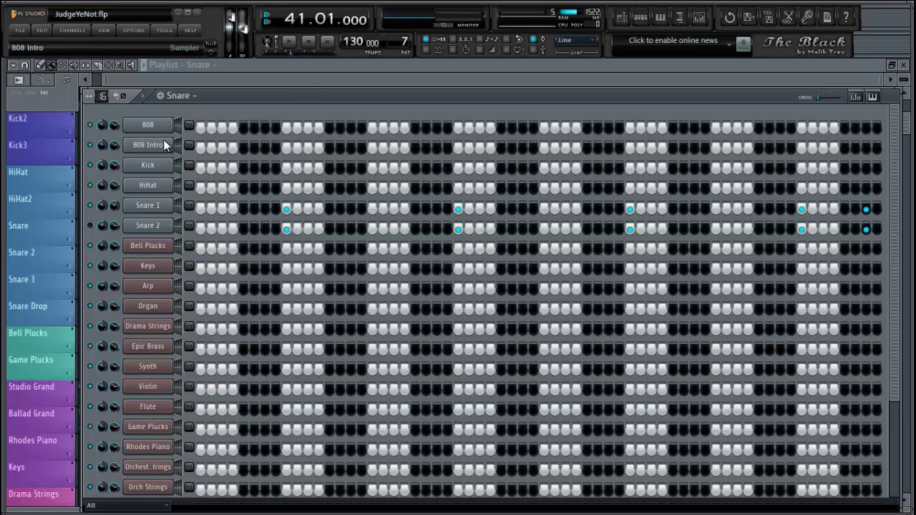
pyautogui.click(192, 96)
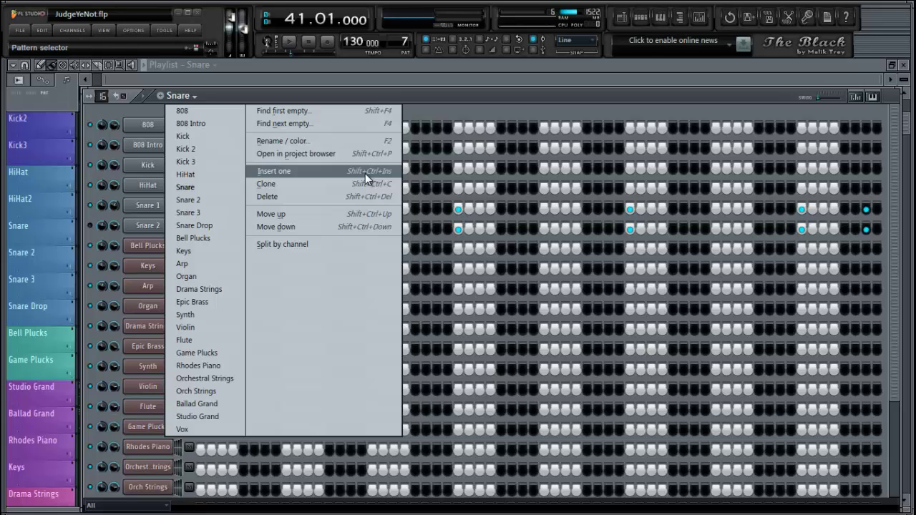
pyautogui.click(326, 171)
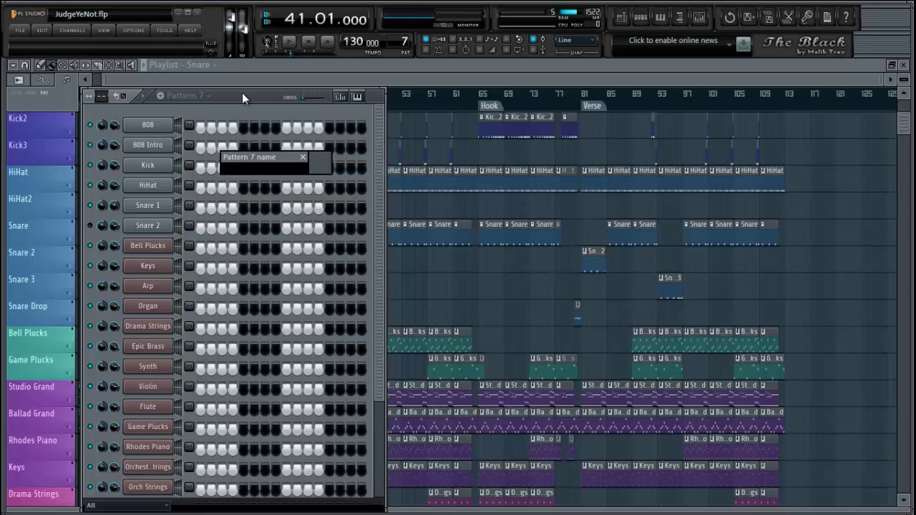
pyautogui.write('HiHat2')
pyautogui.press('Return')
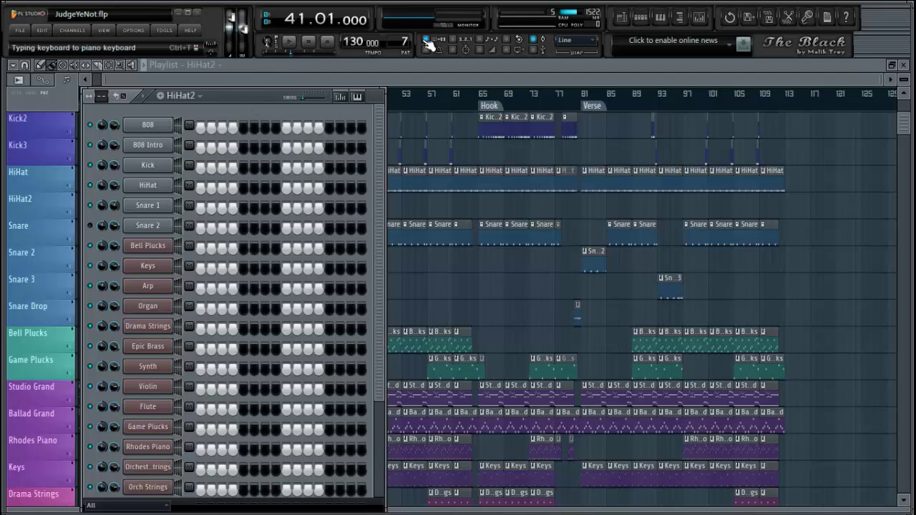
# Set the HiHat2 pattern's length to 16, matching the HiHat pattern, and save the project.
pyautogui.scroll(-1, 406, 42)
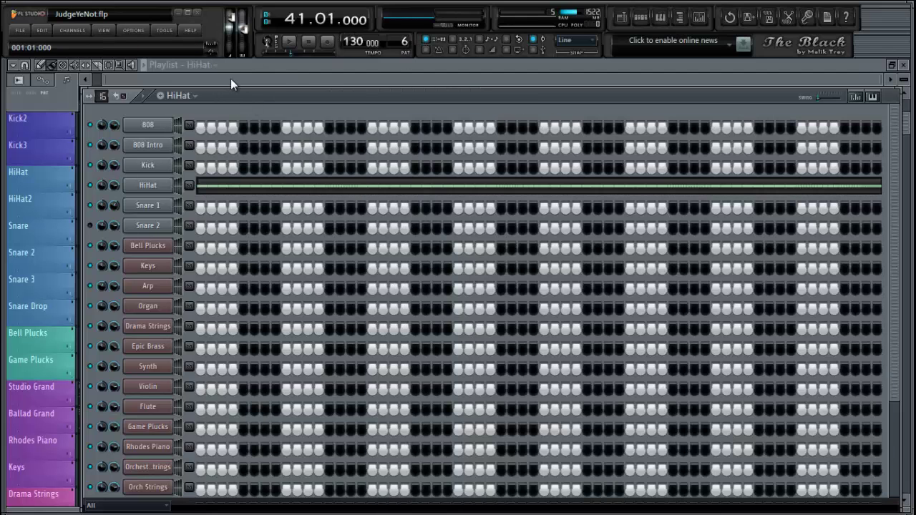
pyautogui.scroll(1, 405, 42)
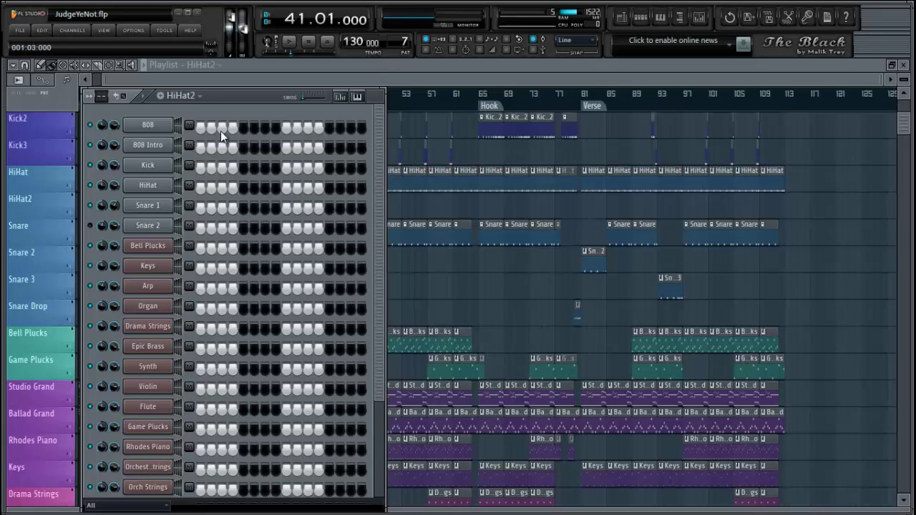
pyautogui.moveTo(105, 102); pyautogui.dragTo(100, 21)
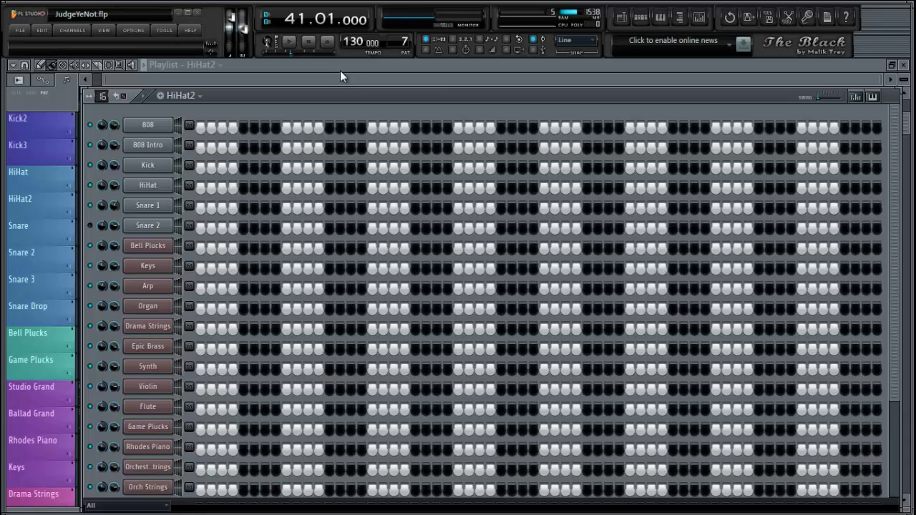
pyautogui.hotkey('ctrl', 's')
# Return to the playlist, play the arrangement briefly from the first Verse marker at bar 33, and stop playback.
pyautogui.moveTo(356, 99); pyautogui.dragTo(352, 139)
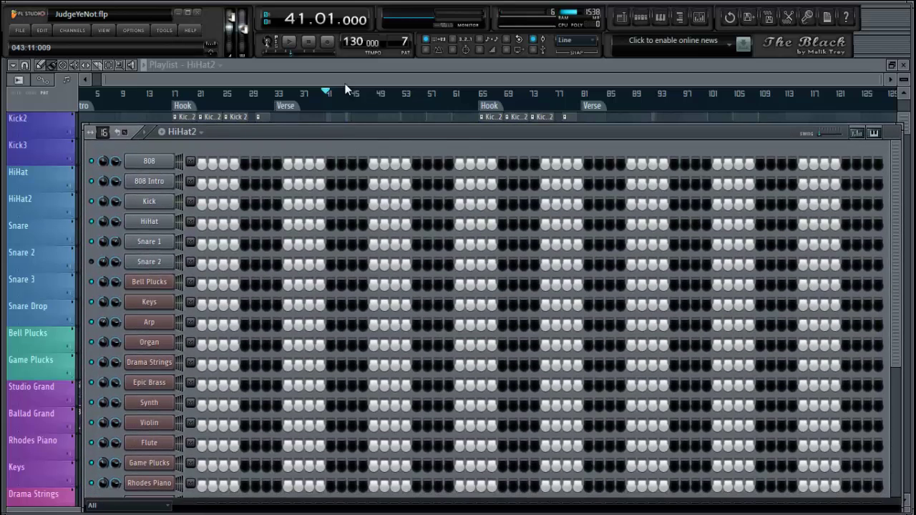
pyautogui.click(347, 84)
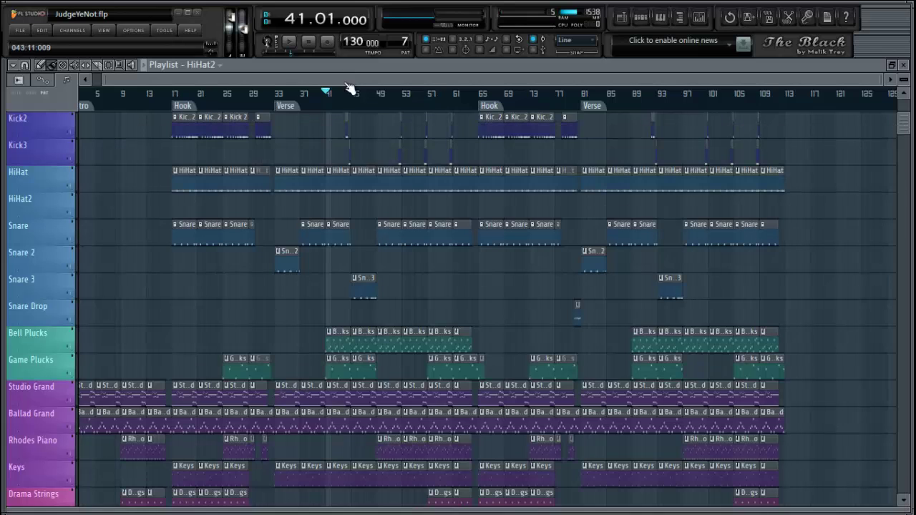
pyautogui.click(282, 103)
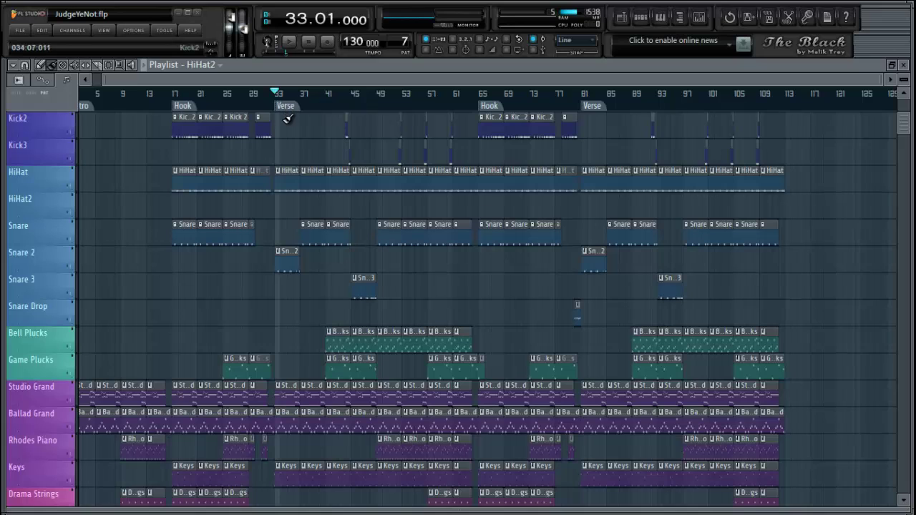
pyautogui.press('space')
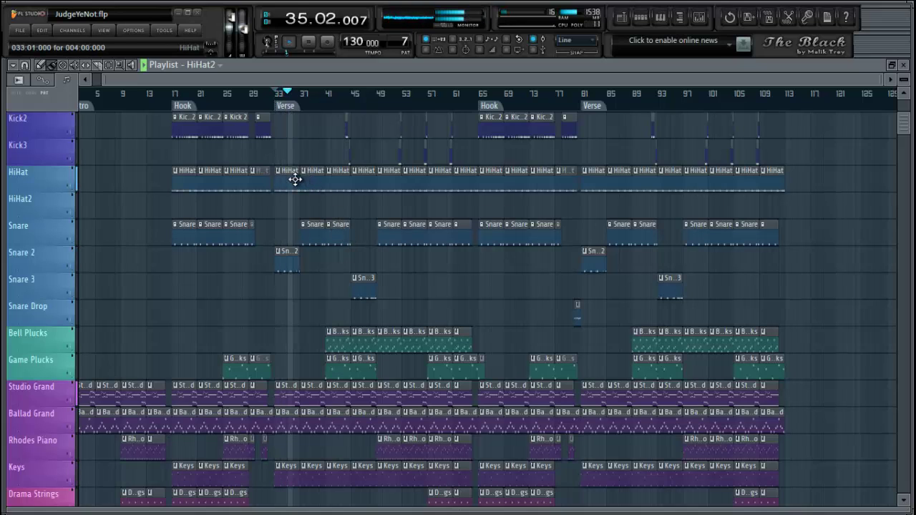
pyautogui.press('space')
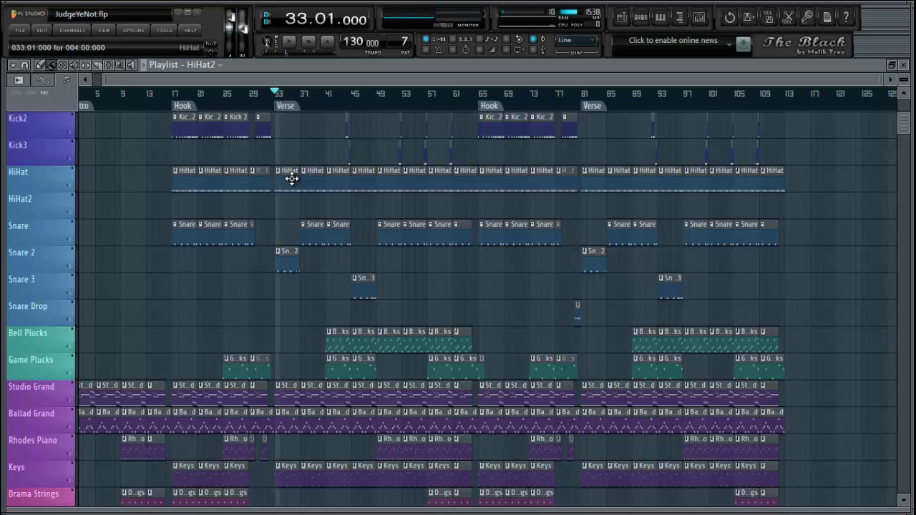
# Delete the eight HiHat clips of the first verse, from bar 33 up to the second Hook.
pyautogui.rightClick(292, 179)
pyautogui.rightClick(313, 180)
pyautogui.rightClick(338, 179)
pyautogui.rightClick(365, 181)
pyautogui.rightClick(390, 181)
pyautogui.rightClick(415, 181)
pyautogui.rightClick(434, 182)
pyautogui.rightClick(462, 182)
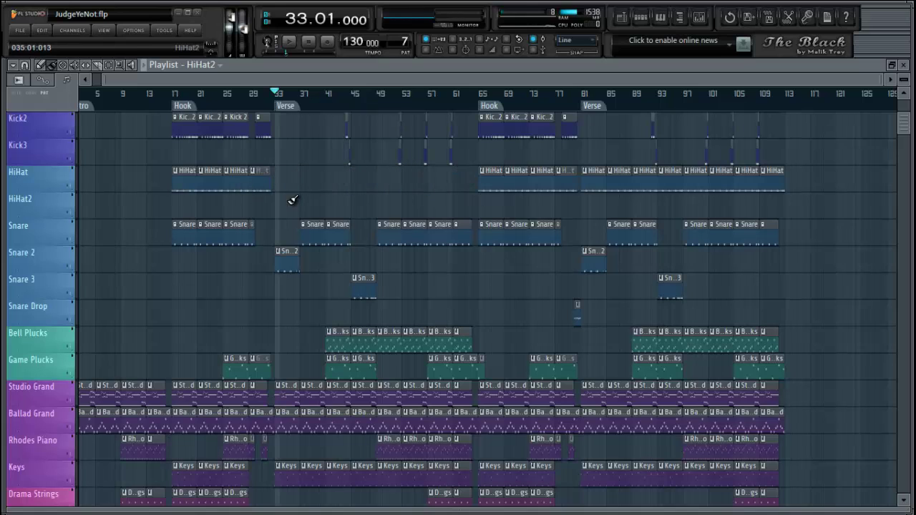
# Try placing and erasing a HiHat2 clip at bar 33 on the HiHat2 track.
pyautogui.click(641, 17)
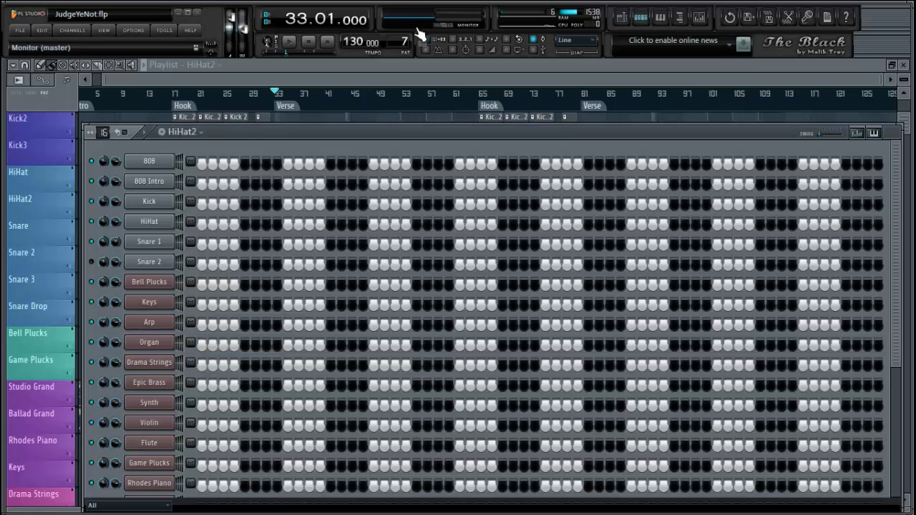
pyautogui.moveTo(267, 133); pyautogui.dragTo(313, 81)
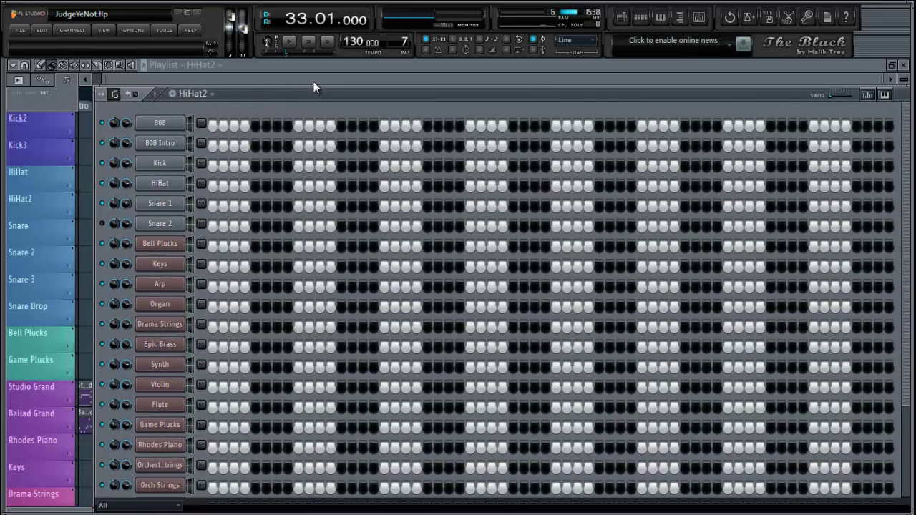
pyautogui.click(319, 83)
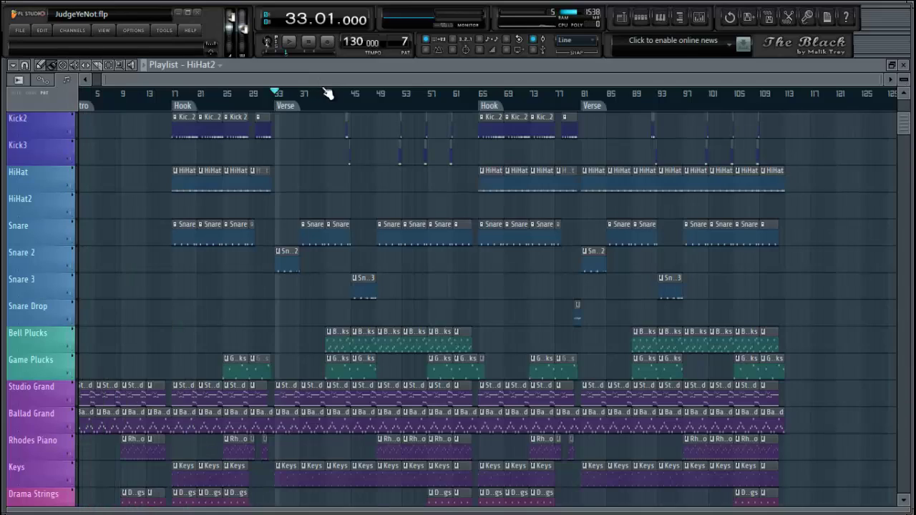
pyautogui.click(277, 204)
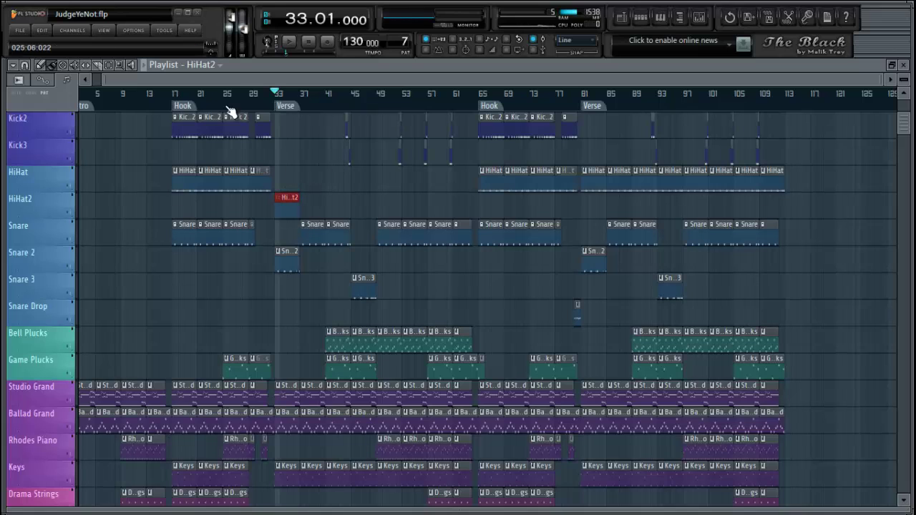
pyautogui.click(63, 66)
pyautogui.click(286, 203)
pyautogui.click(40, 65)
pyautogui.click(286, 202)
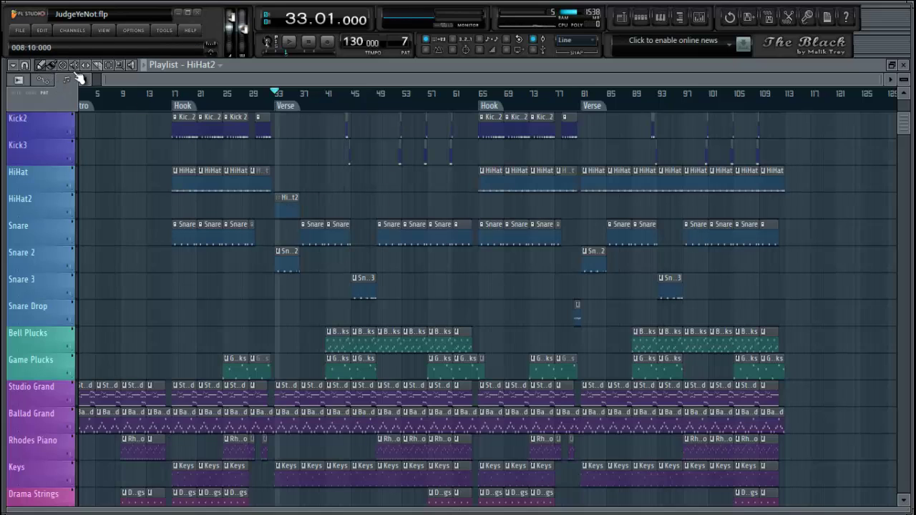
pyautogui.rightClick(288, 204)
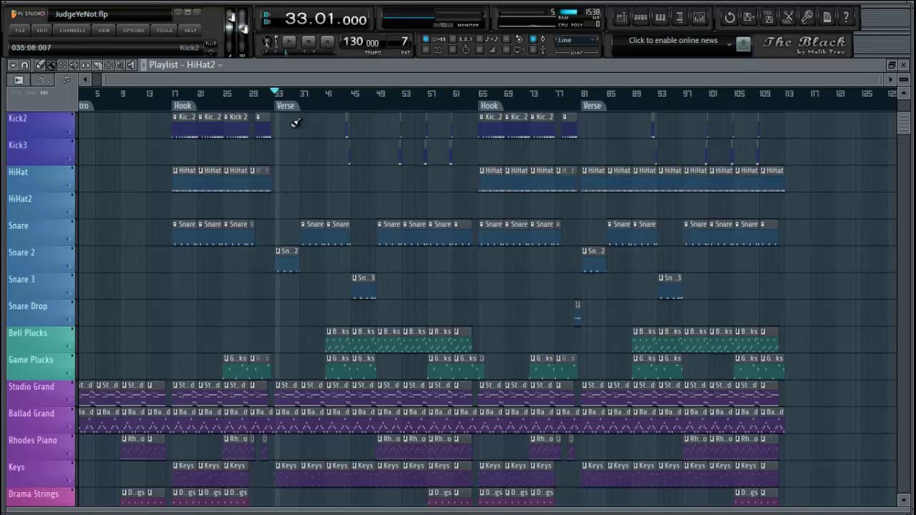
# Place a HiHat2 clip on the HiHat2 track at bar 33, the start of the first verse.
pyautogui.scroll(3, 294, 157)
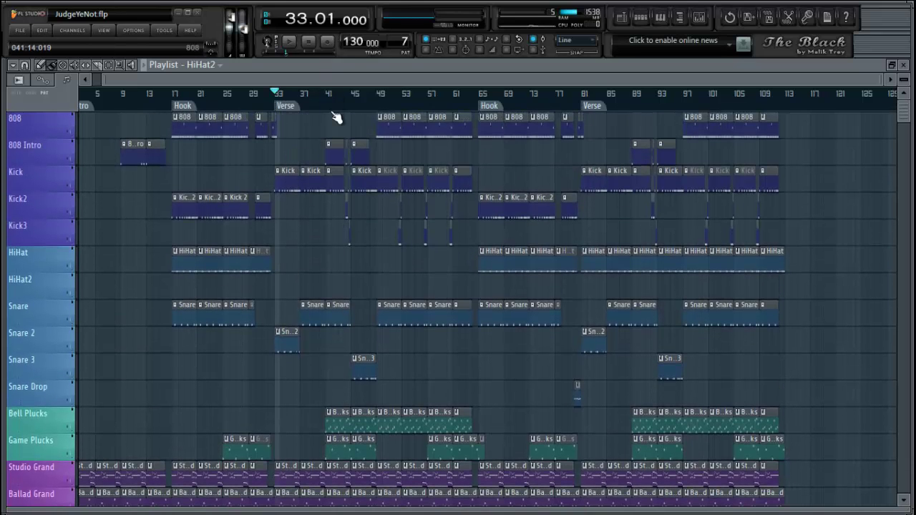
pyautogui.scroll(2, 336, 113)
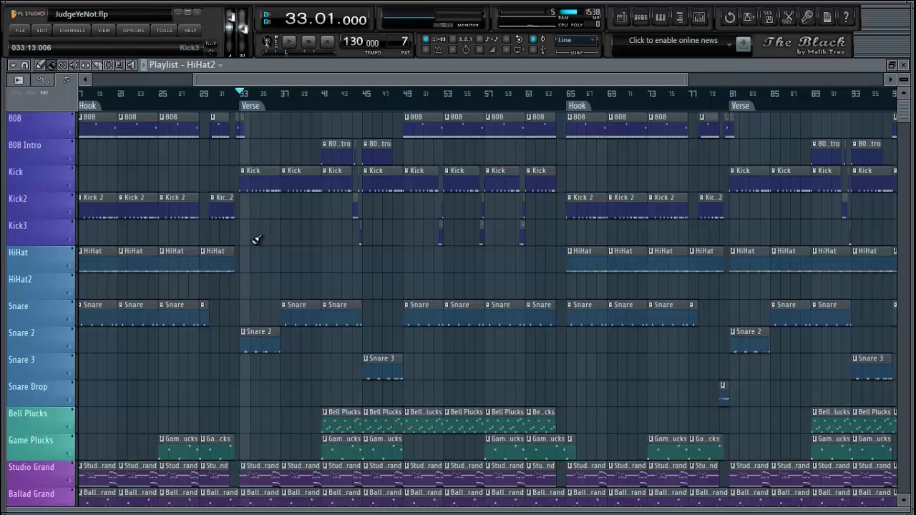
pyautogui.click(248, 288)
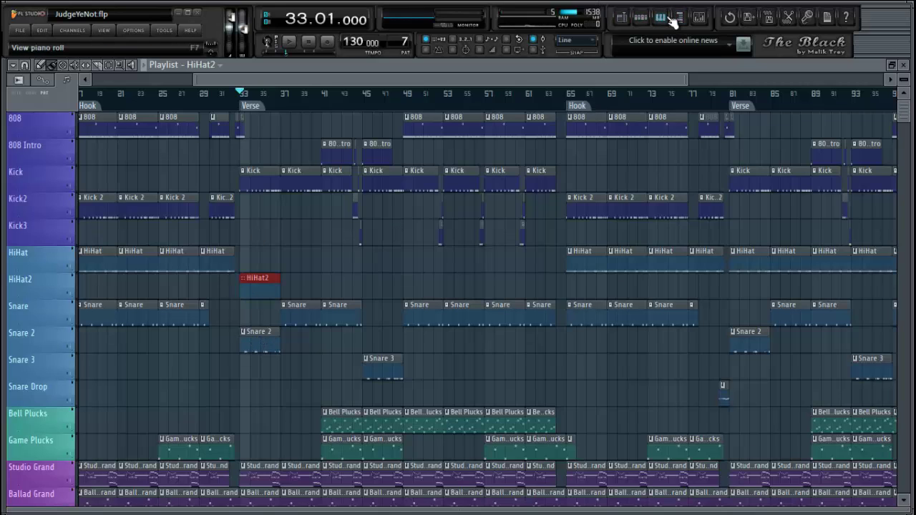
# Play the verse from bar 33, inspect the HiHat pattern's notes in the piano roll, and stop playback in the playlist.
pyautogui.press('space')
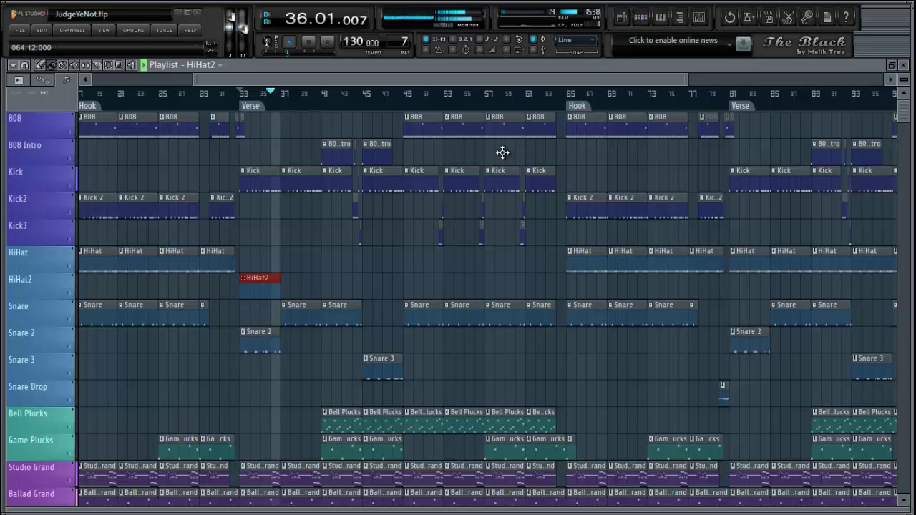
pyautogui.doubleClick(211, 264)
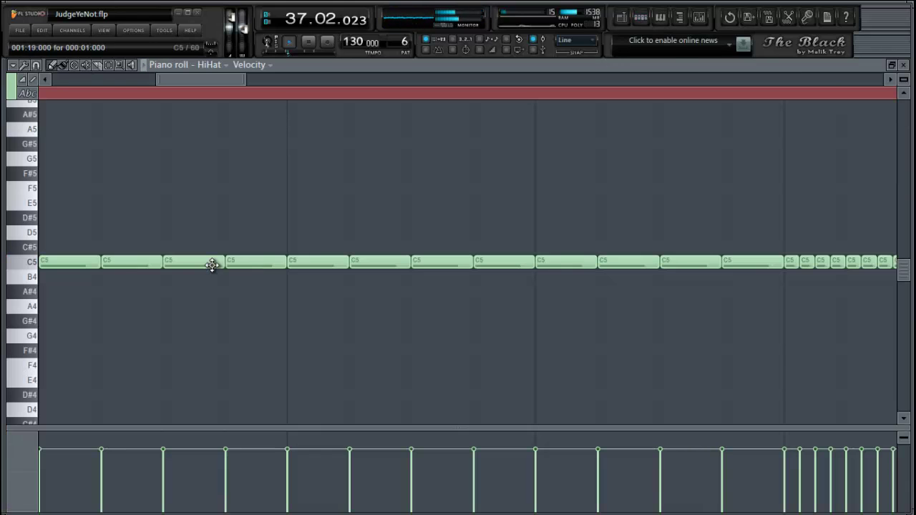
pyautogui.click(661, 17)
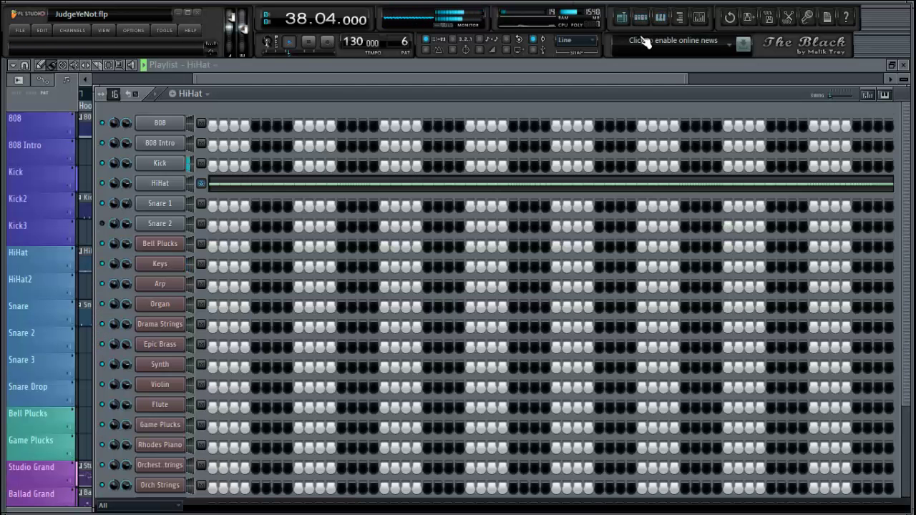
pyautogui.click(639, 80)
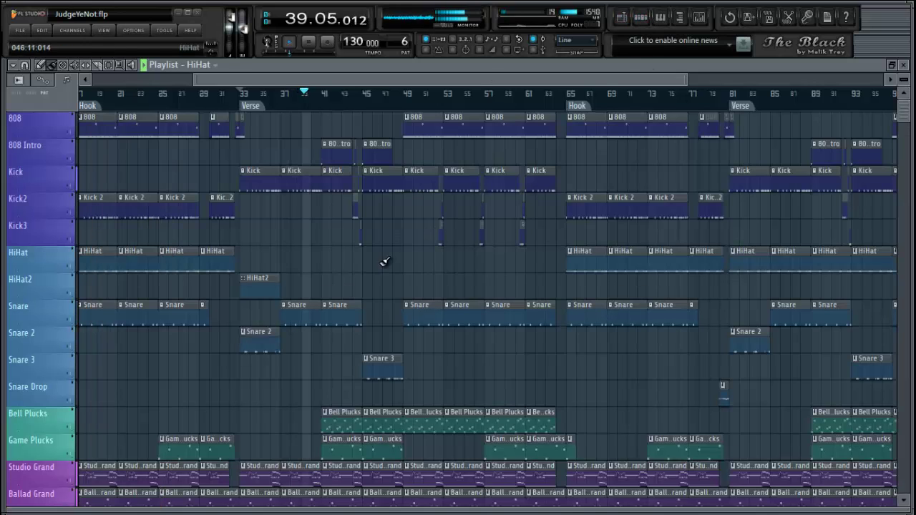
pyautogui.press('space')
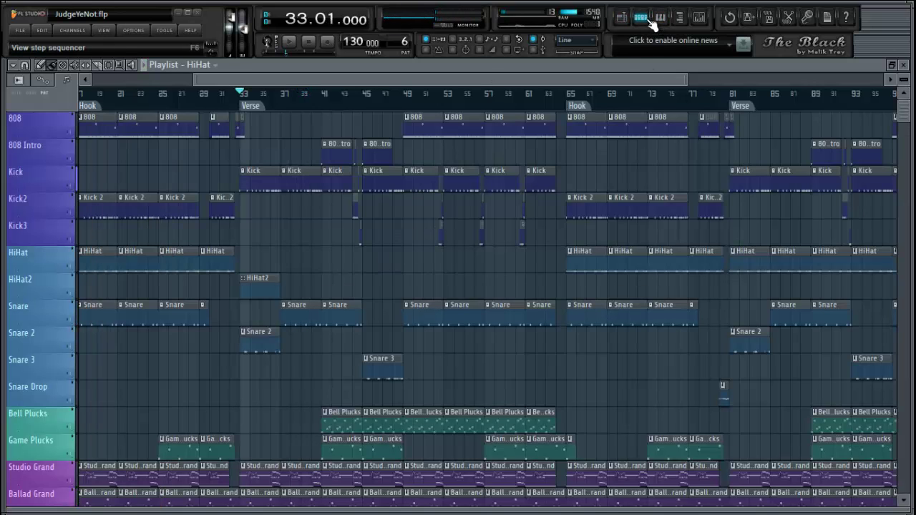
# Bring up the HiHat2 pattern in the step sequencer.
pyautogui.click(650, 21)
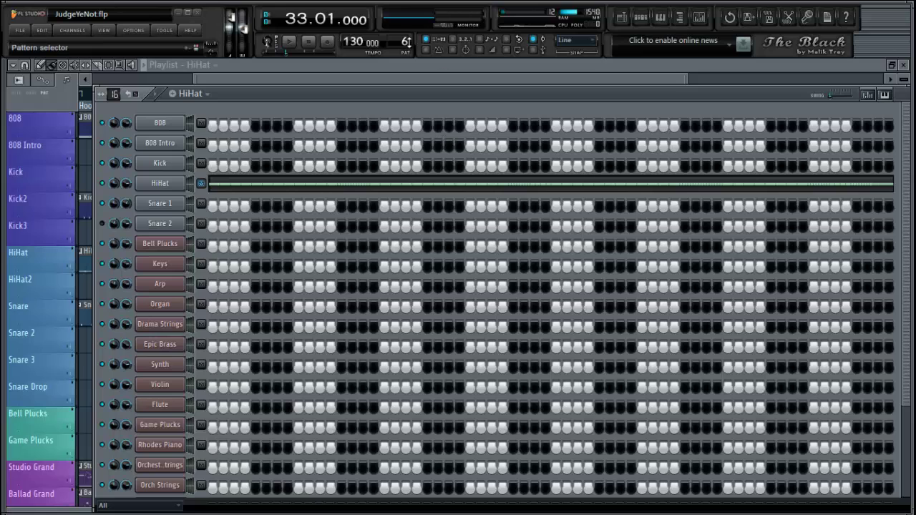
pyautogui.scroll(1, 406, 42)
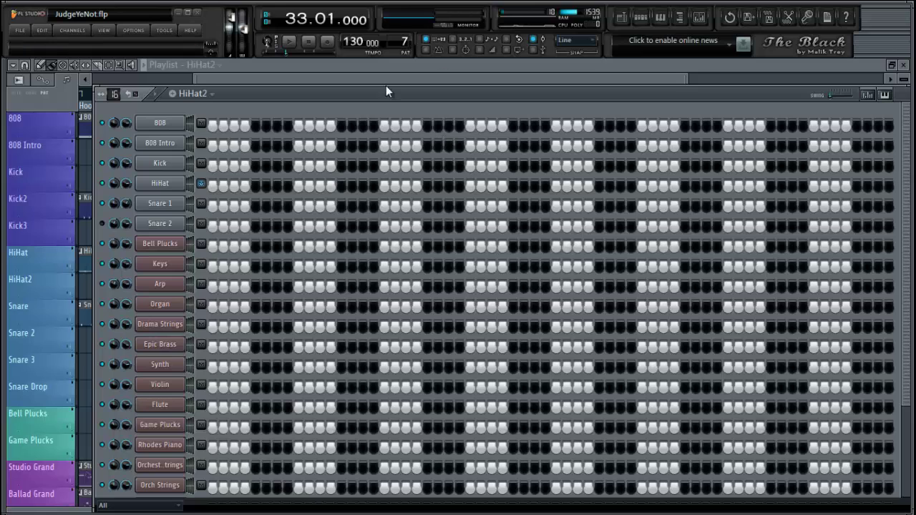
pyautogui.rightClick(159, 183)
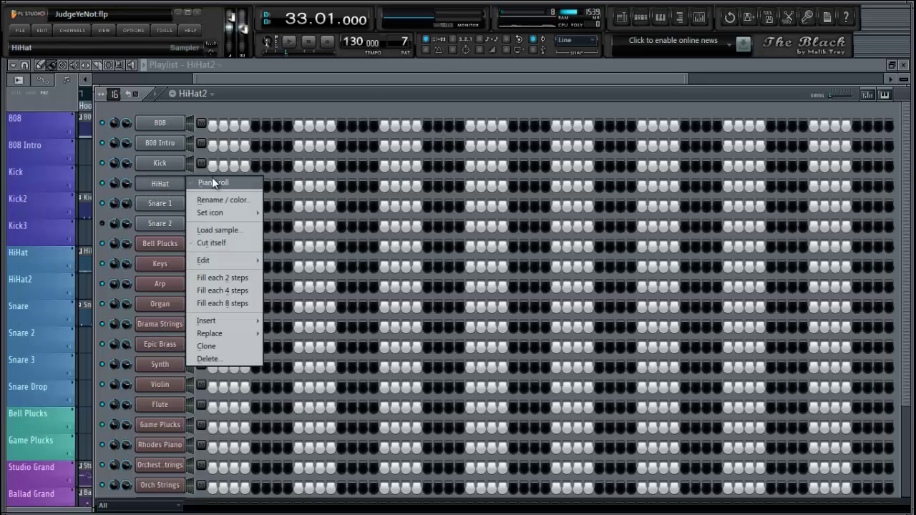
pyautogui.click(175, 184)
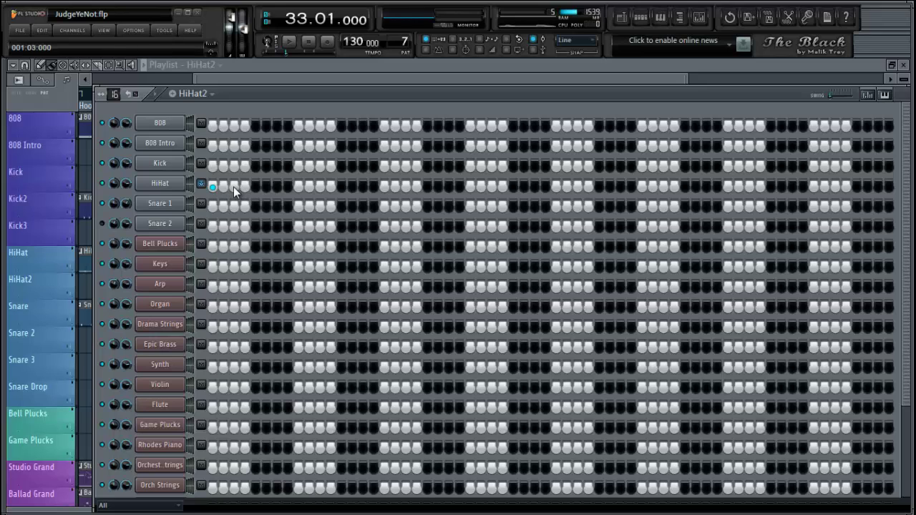
# Try a HiHat channel rhythm on steps 1, 3, 5, 7, 9 and 10, auditioning it with the verse.
pyautogui.click(256, 187)
pyautogui.press('space')
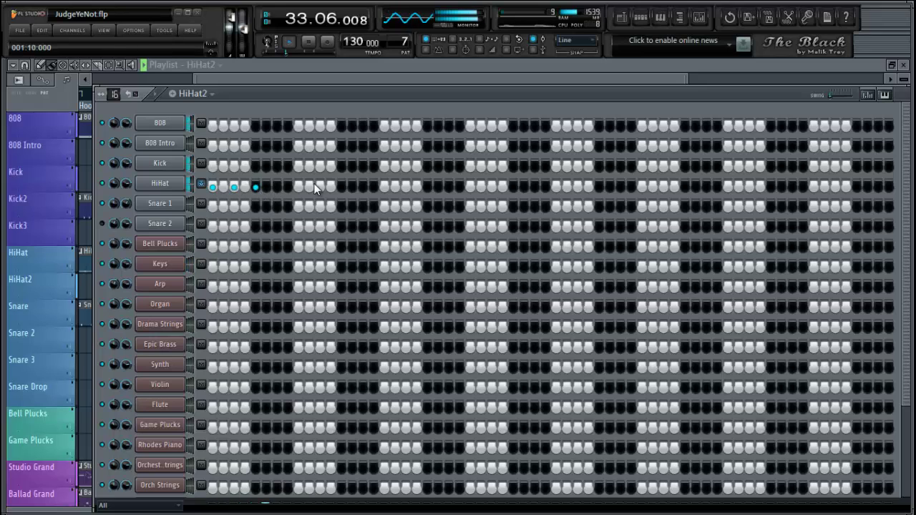
pyautogui.press('space')
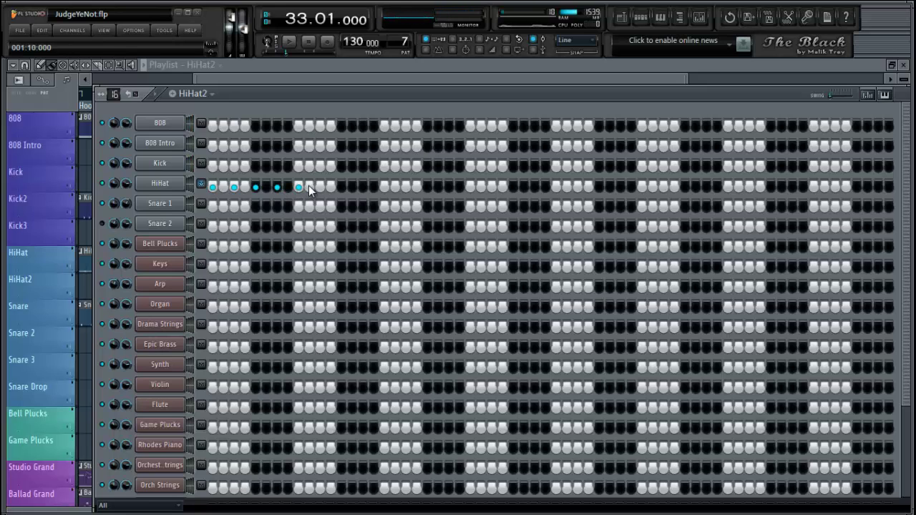
pyautogui.click(309, 186)
pyautogui.press('space')
pyautogui.press('space')
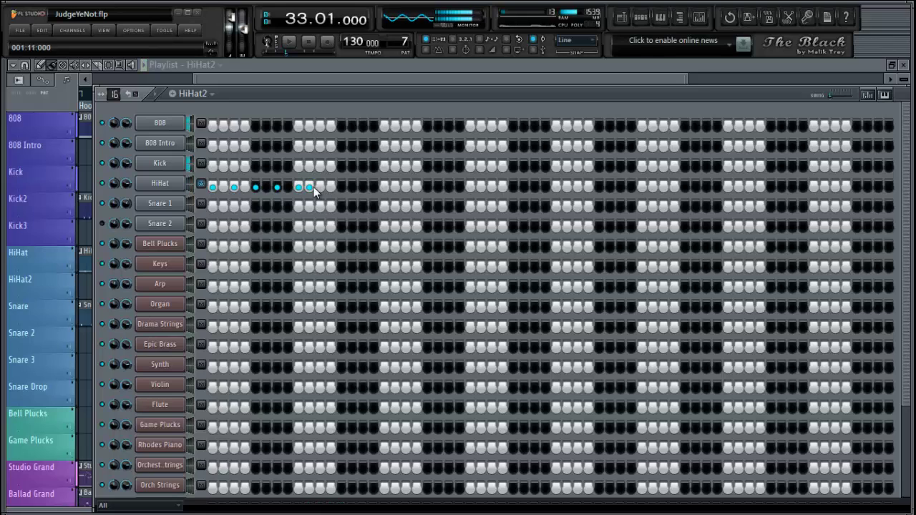
# Try a denser HiHat rhythm by filling steps 7 to 11 and adding steps 13, 15 and 17.
pyautogui.click(310, 187)
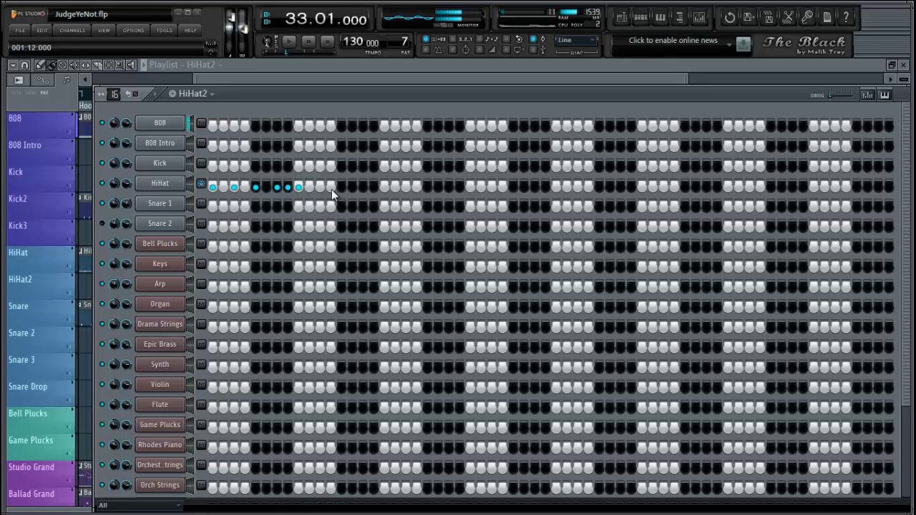
pyautogui.press('space')
pyautogui.click(310, 187)
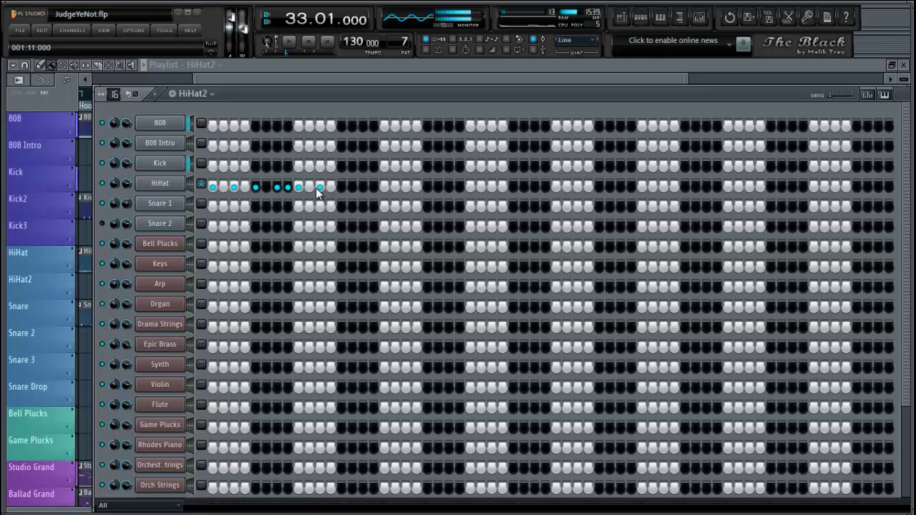
pyautogui.click(320, 187)
pyautogui.click(342, 186)
pyautogui.click(363, 186)
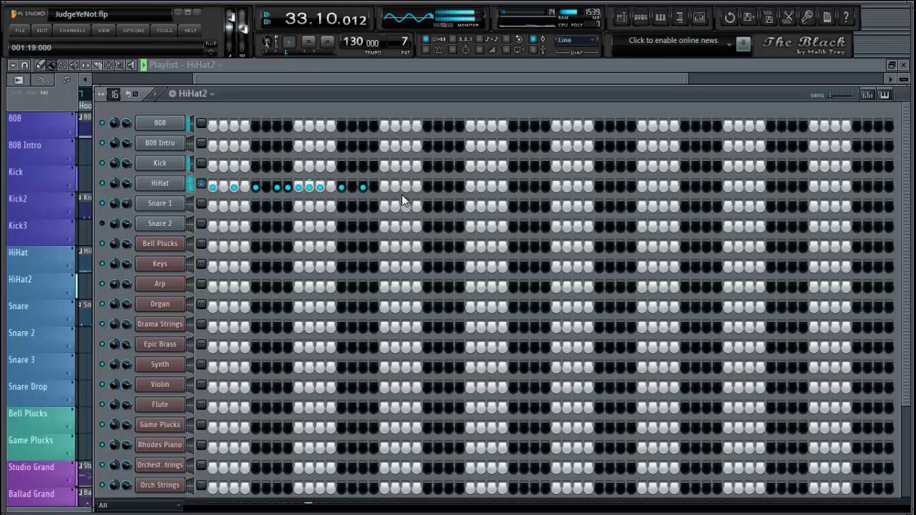
pyautogui.click(384, 187)
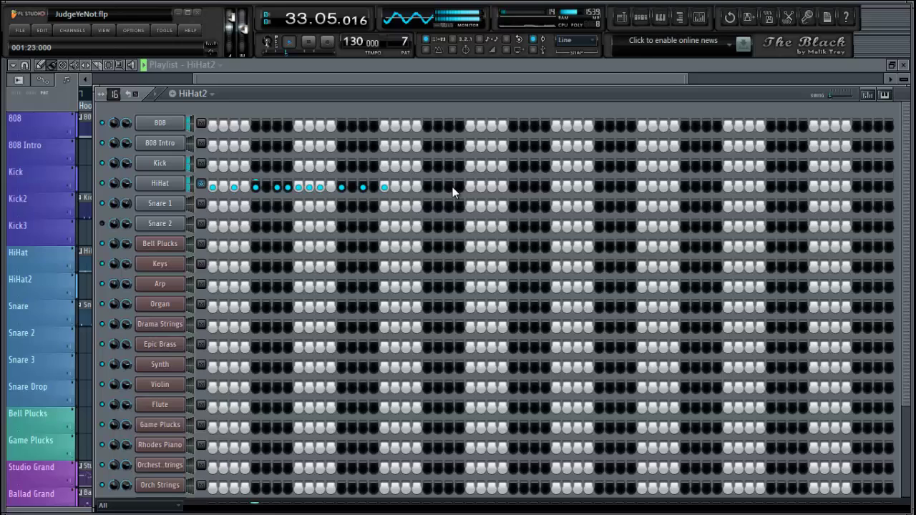
# Extend the HiHat rhythm through step 39, audition it, and clear all of the channel's steps.
pyautogui.press('space')
pyautogui.click(406, 186)
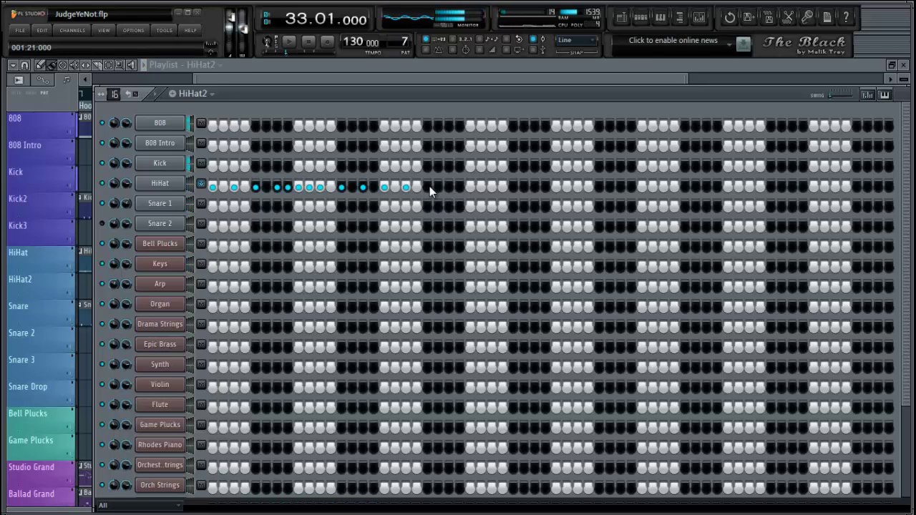
pyautogui.click(449, 187)
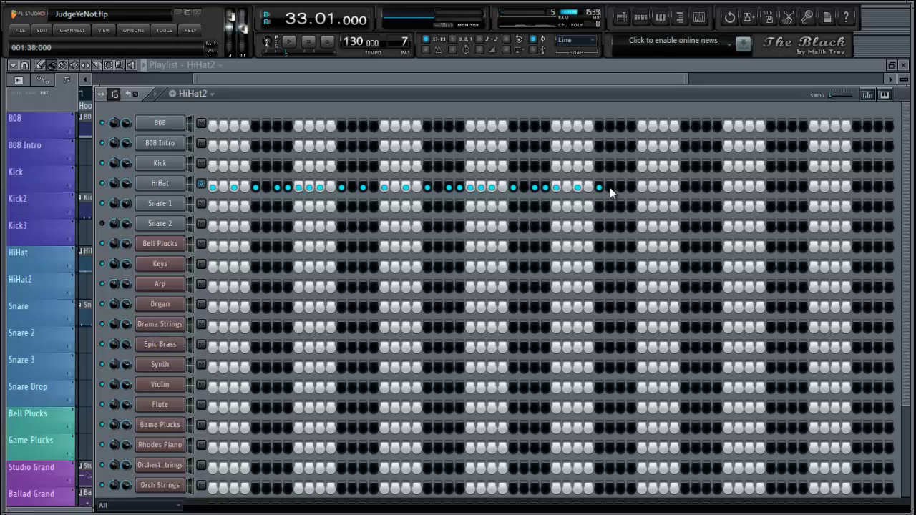
pyautogui.press('space')
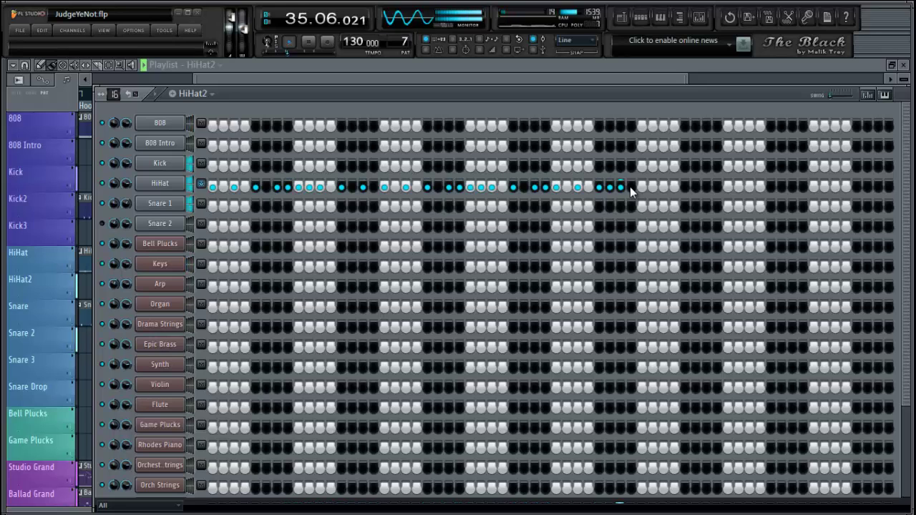
pyautogui.press('space')
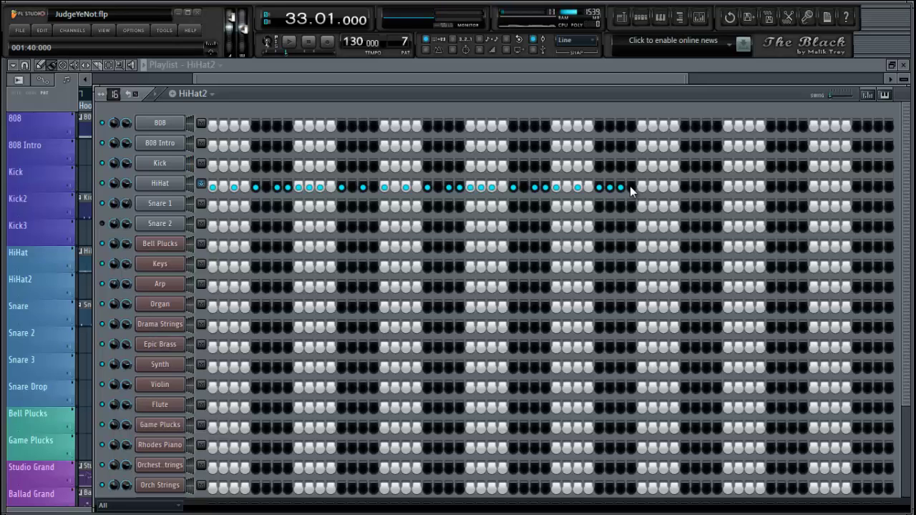
pyautogui.moveTo(574, 187); pyautogui.dragTo(209, 187)
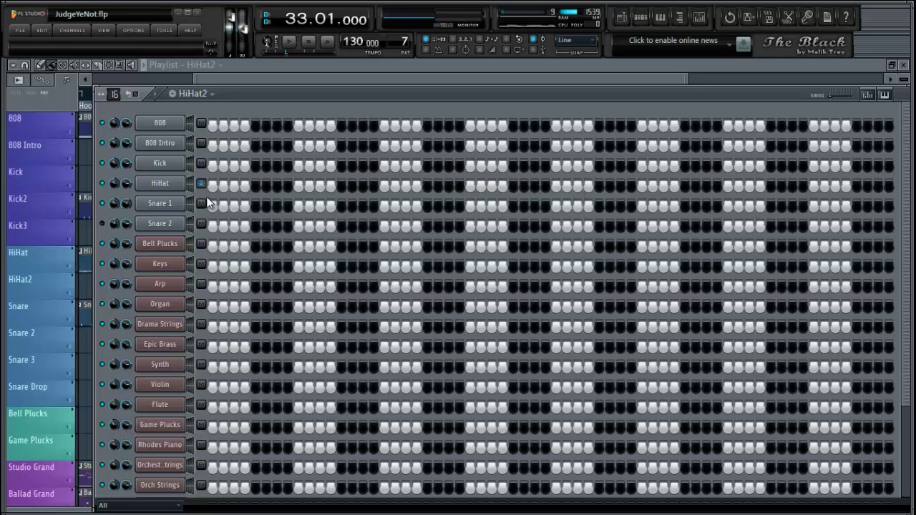
# In the HiHat channel's piano roll, place short C5 notes on steps 1, 3, 5 and 7 of the first bar.
pyautogui.rightClick(171, 186)
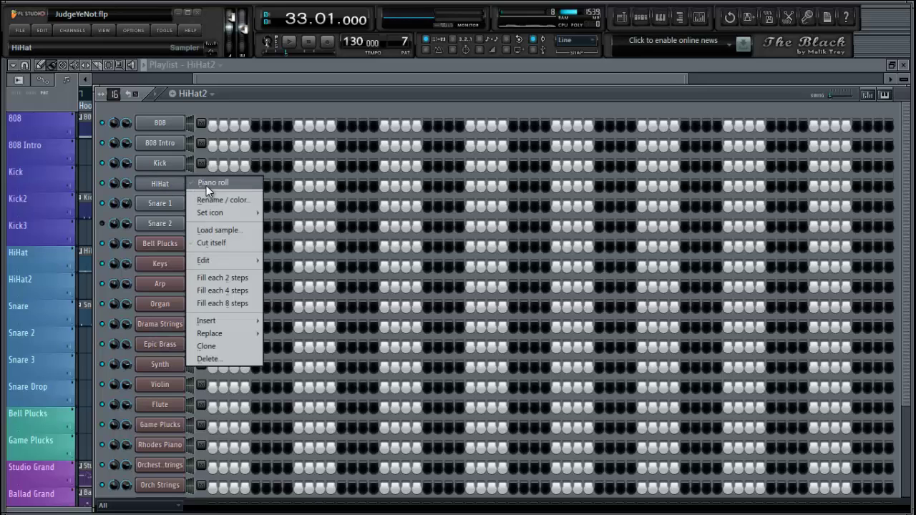
pyautogui.rightClick(158, 182)
pyautogui.click(215, 183)
pyautogui.scroll(3, 108, 197)
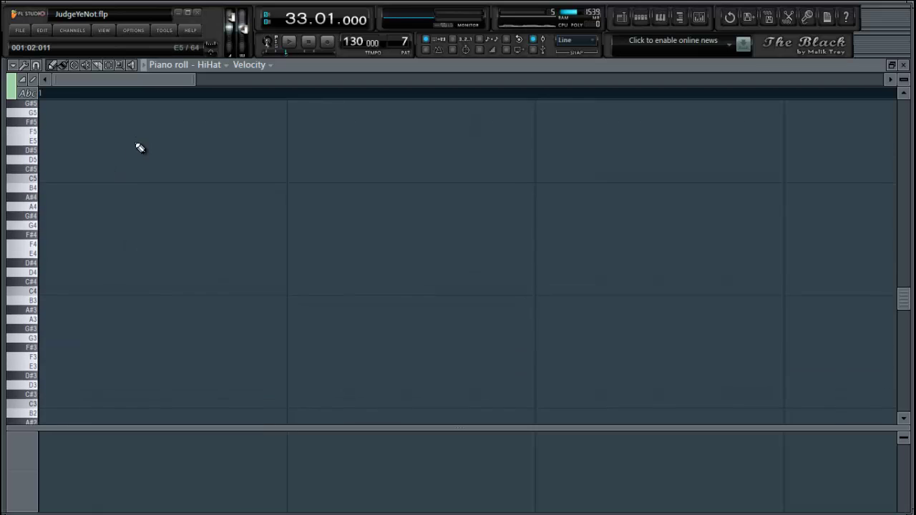
pyautogui.scroll(1, 136, 179)
pyautogui.scroll(-5, 153, 99)
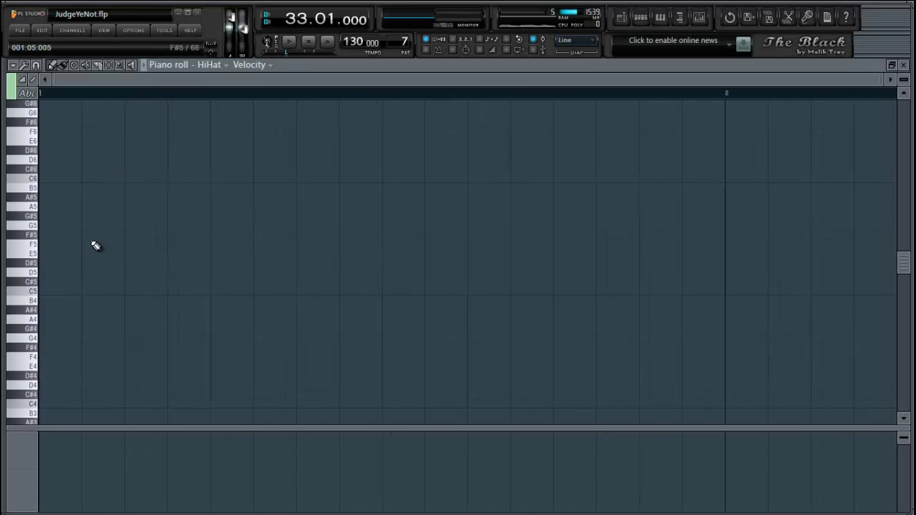
pyautogui.click(41, 291)
pyautogui.click(65, 290)
pyautogui.click(87, 291)
pyautogui.click(108, 291)
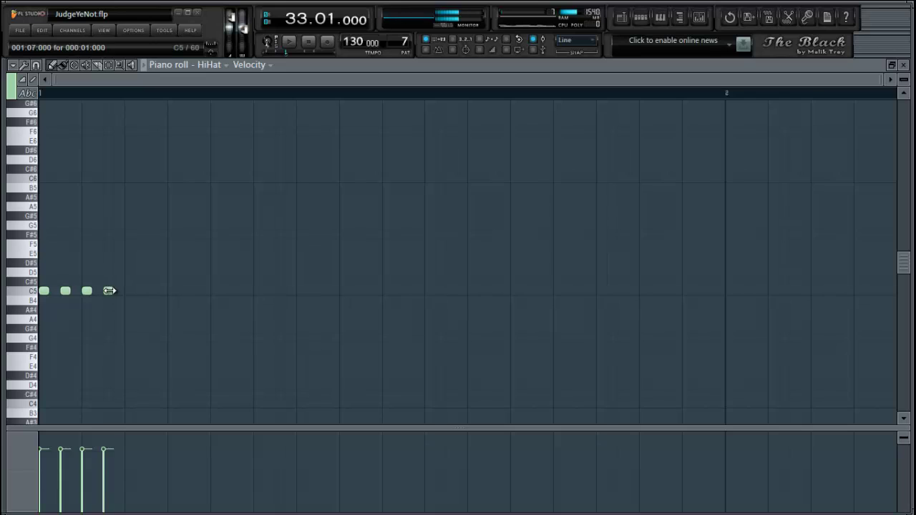
# Audition the hi-hat notes with the verse and add a C5 note on step 9.
pyautogui.press('space')
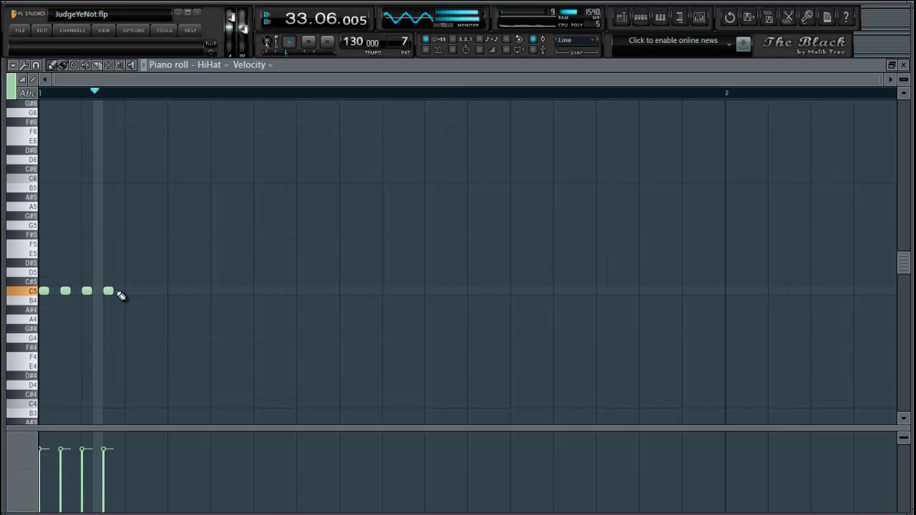
pyautogui.press('space')
pyautogui.click(115, 291)
pyautogui.rightClick(119, 291)
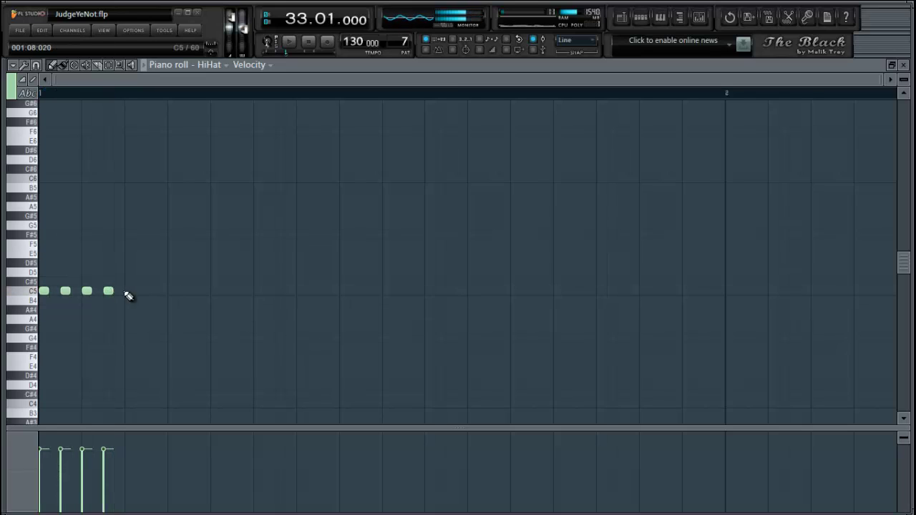
pyautogui.click(127, 290)
pyautogui.press('space')
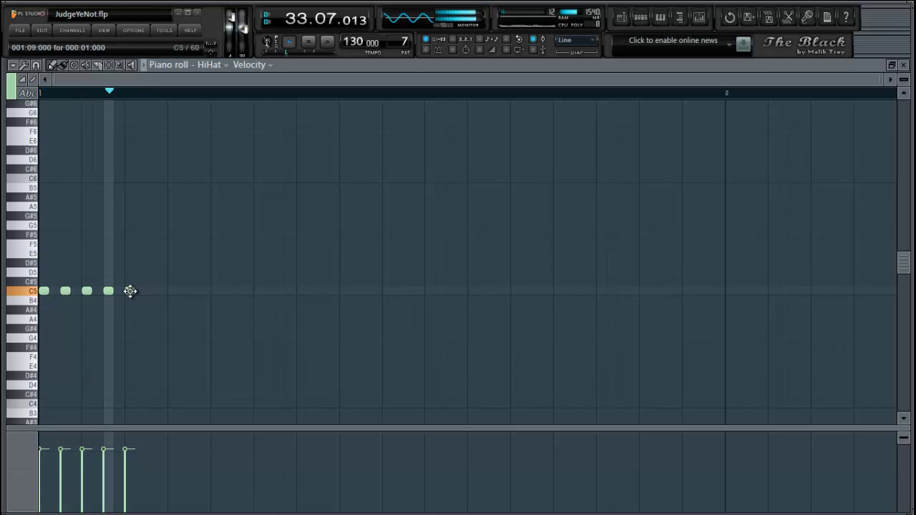
# Try extending the C5 hi-hat rhythm with notes on steps 8, 10, 11, 13 and 15, and stop playback.
pyautogui.click(119, 291)
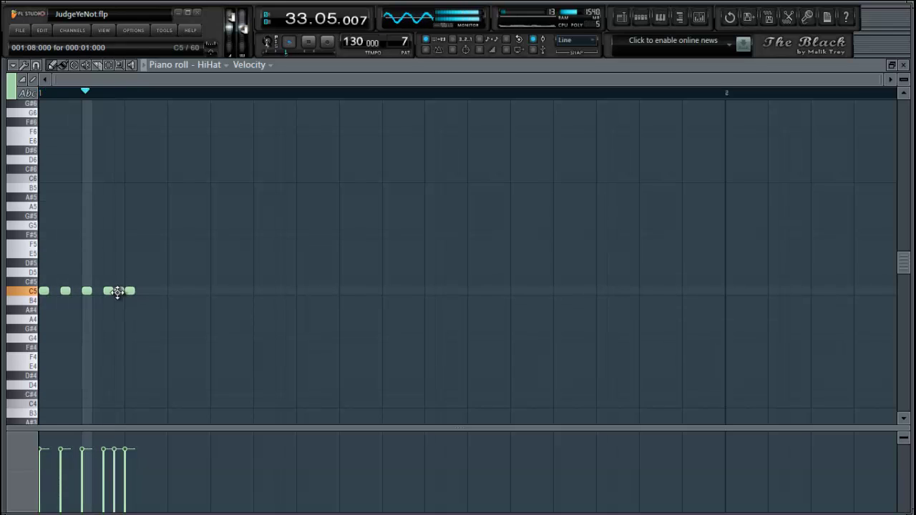
pyautogui.click(142, 292)
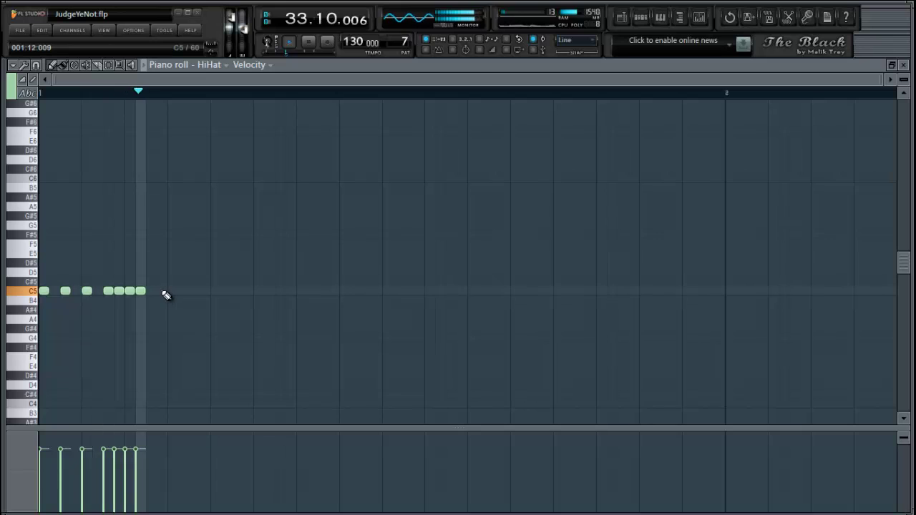
pyautogui.click(151, 291)
pyautogui.click(172, 290)
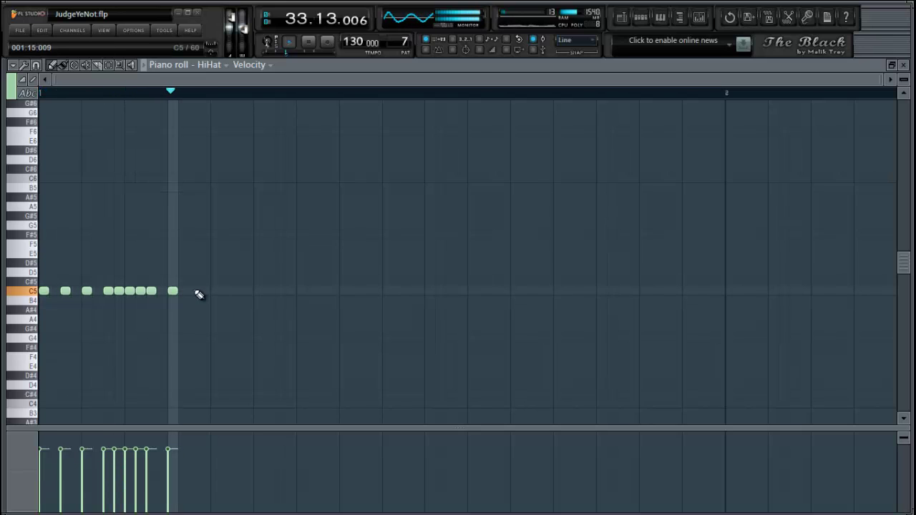
pyautogui.click(194, 290)
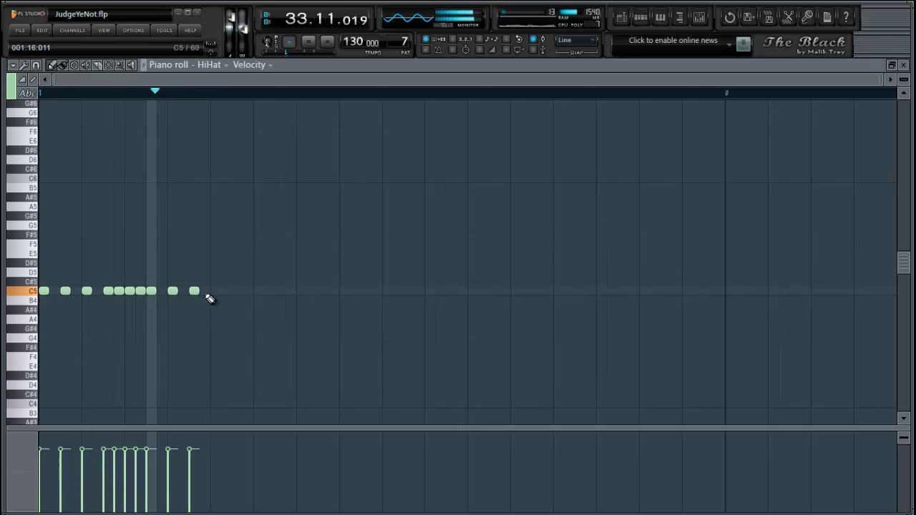
pyautogui.press('space')
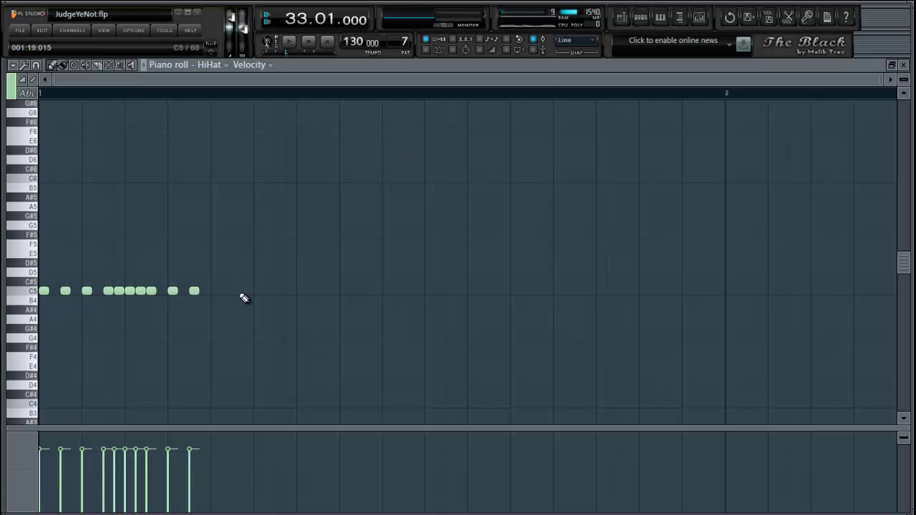
# Clear every note from the HiHat2 pattern's hi-hat piano roll.
pyautogui.rightClick(194, 292)
pyautogui.moveTo(194, 300); pyautogui.dragTo(106, 305)
pyautogui.hotkey('ctrl', 'a')
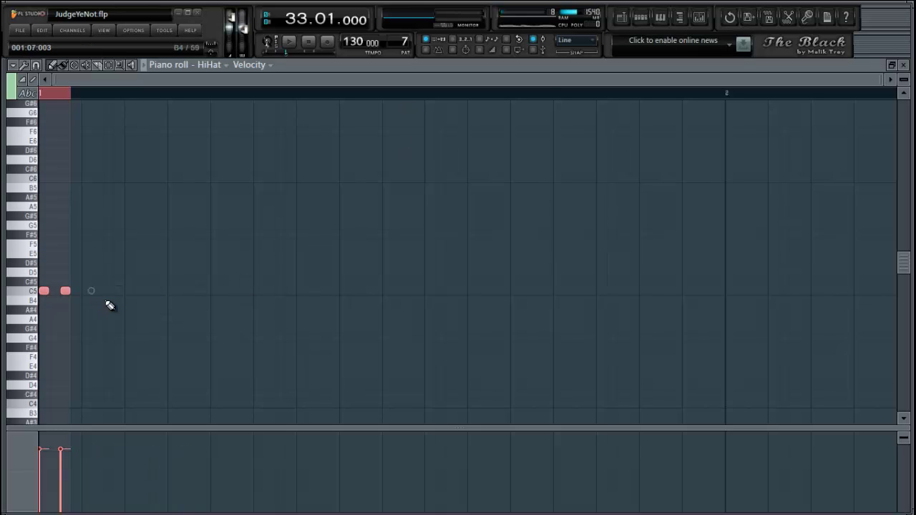
pyautogui.press('Delete')
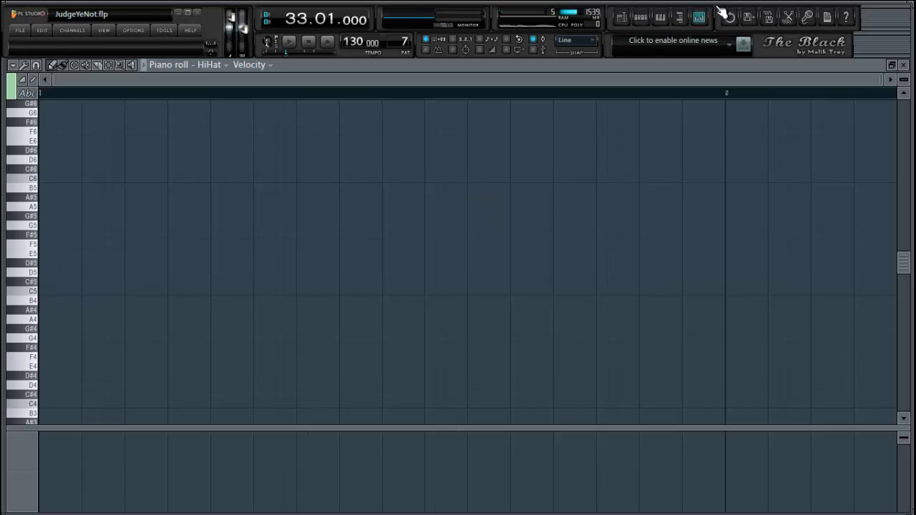
# Copy the HiHat channel's notes from the HiHat pattern and return to the HiHat2 pattern.
pyautogui.click(660, 17)
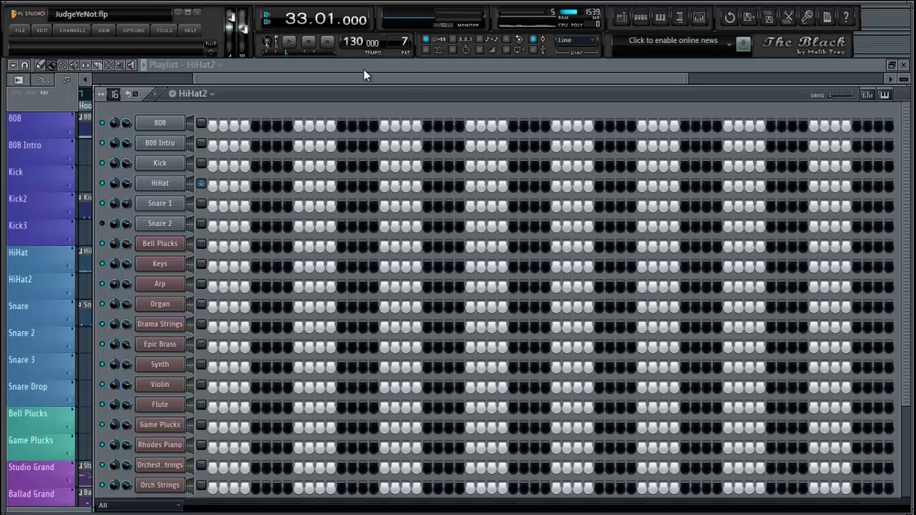
pyautogui.scroll(-1, 404, 41)
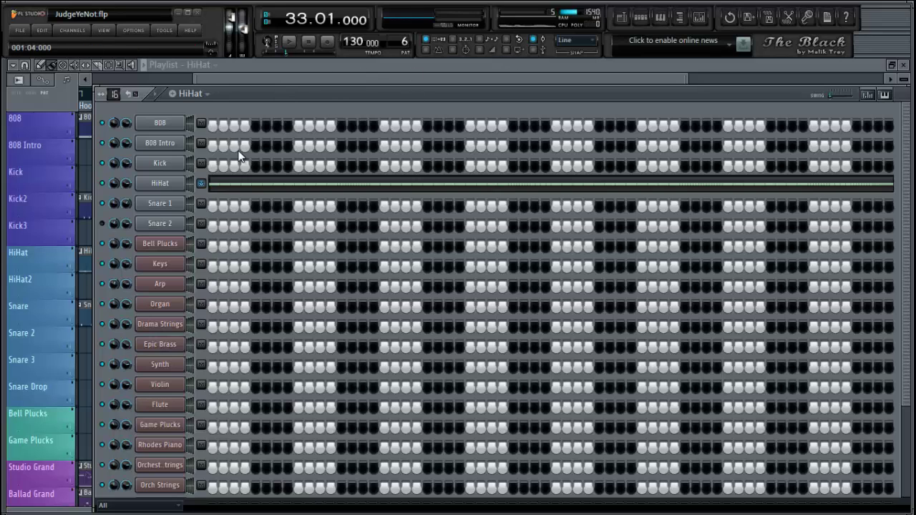
pyautogui.rightClick(164, 186)
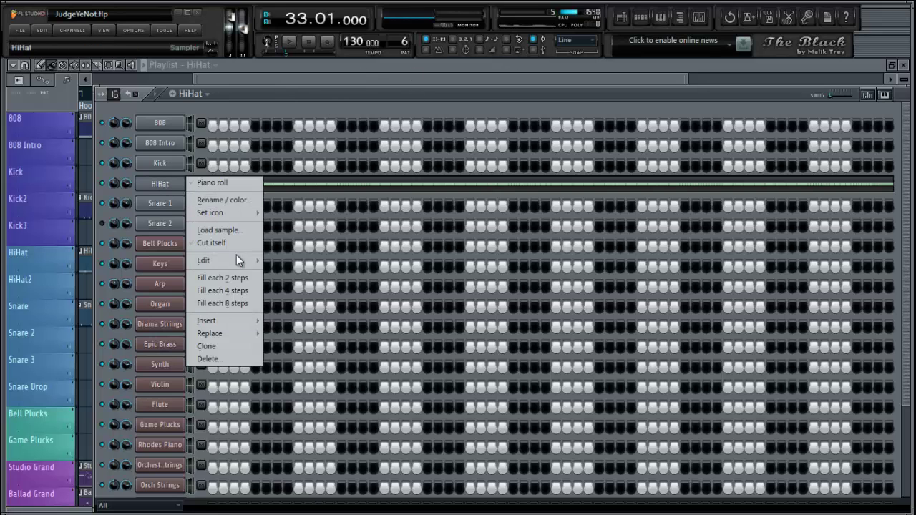
pyautogui.moveTo(236, 258)
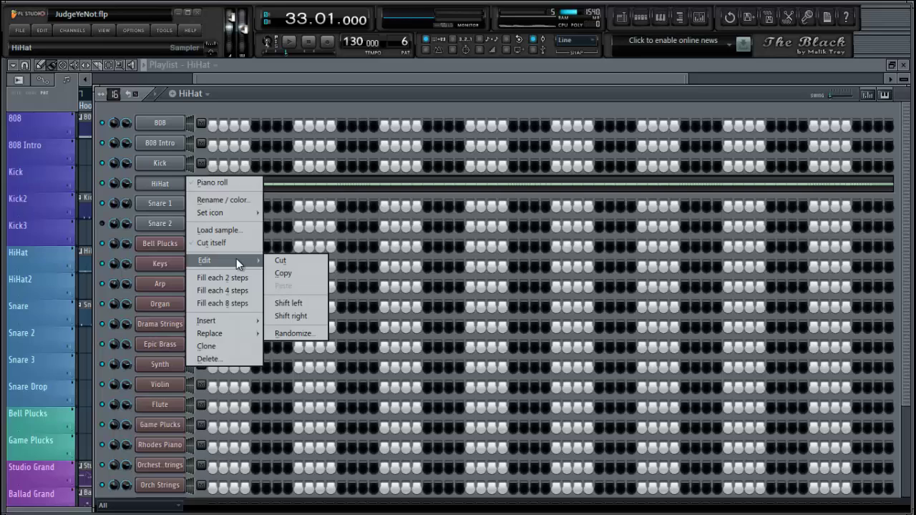
pyautogui.click(296, 274)
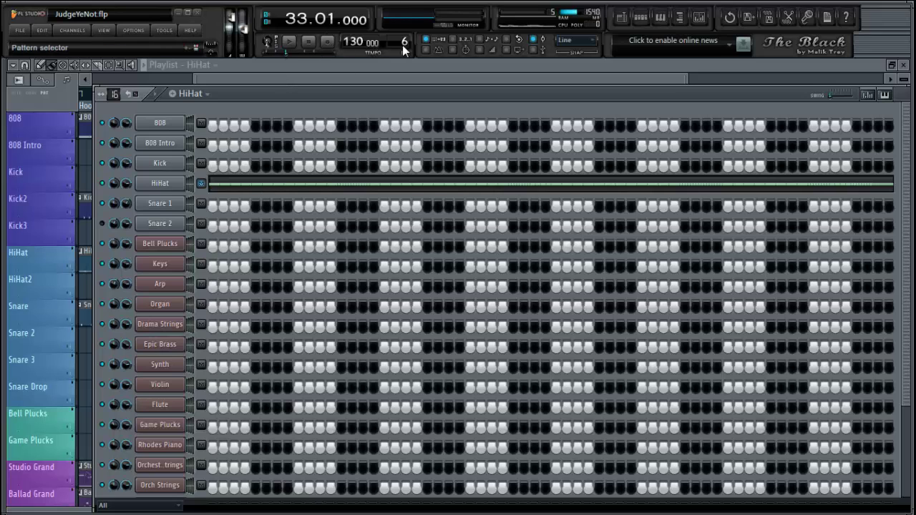
pyautogui.moveTo(405, 48); pyautogui.dragTo(406, 42)
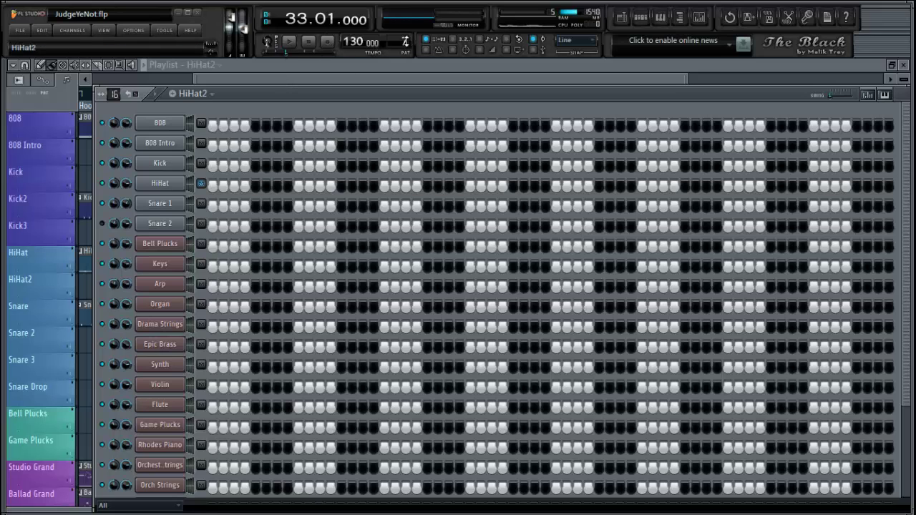
# Open the HiHat channel's piano roll in HiHat2 and place short C5 notes on steps 1, 3, 5 and 7.
pyautogui.rightClick(179, 183)
pyautogui.click(219, 182)
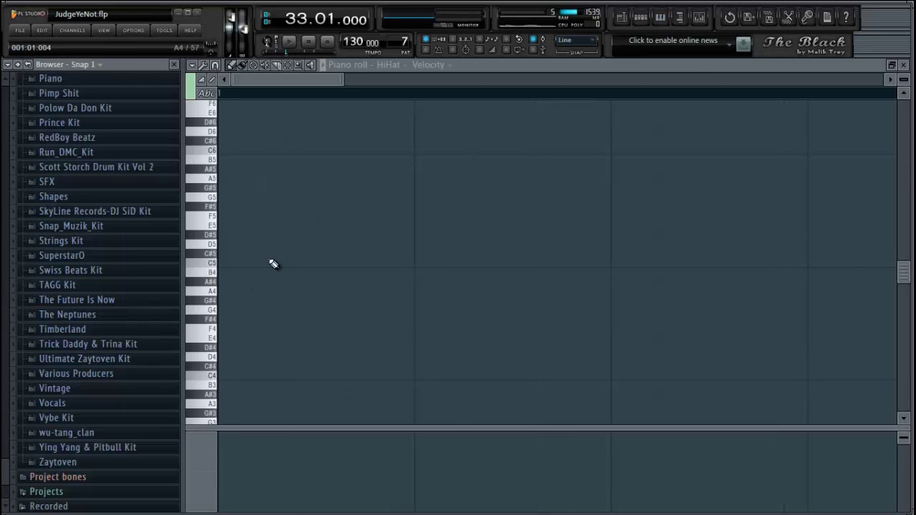
pyautogui.scroll(-5, 338, 97)
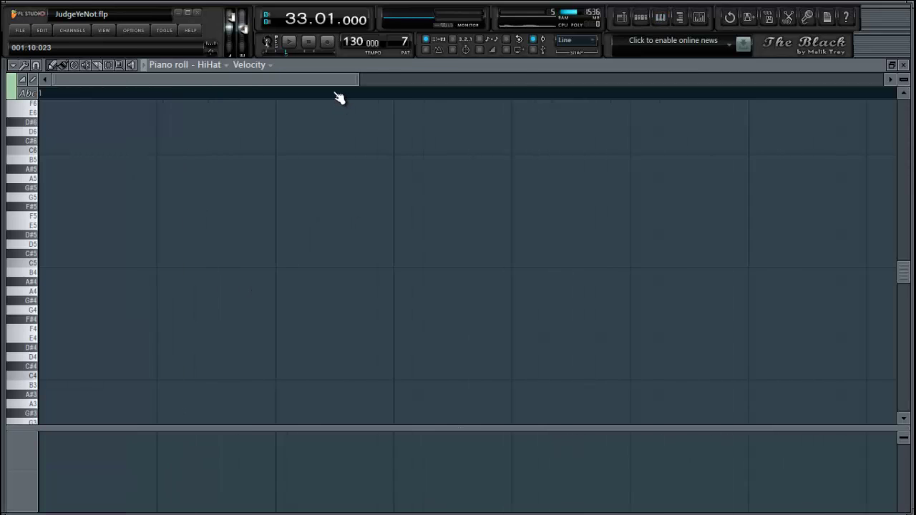
pyautogui.scroll(-1, 338, 97)
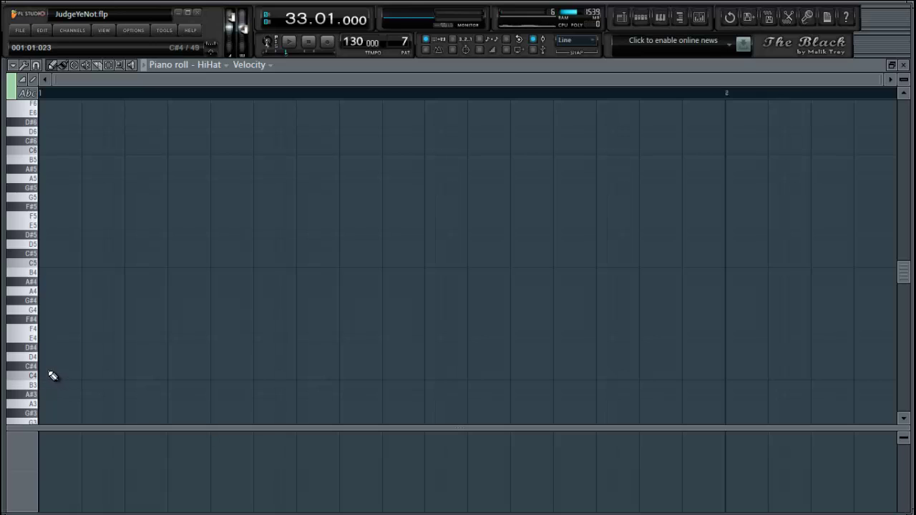
pyautogui.click(45, 264)
pyautogui.click(66, 263)
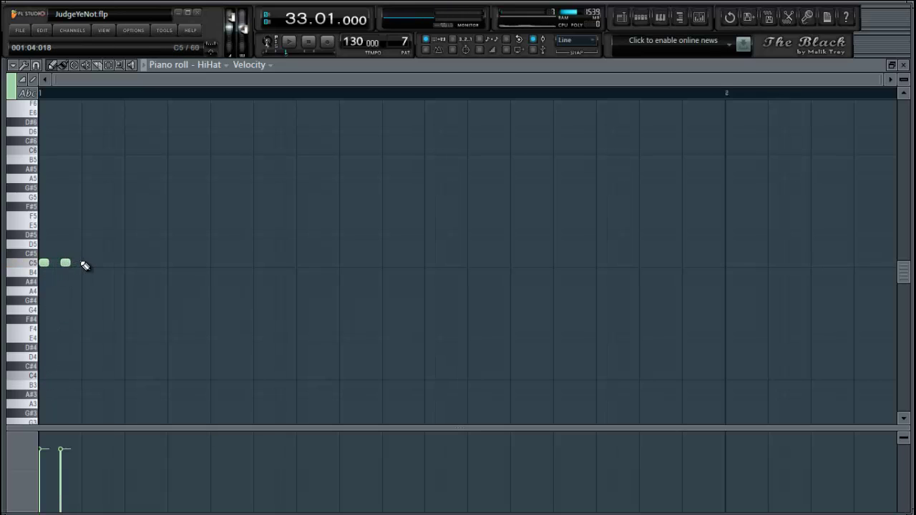
pyautogui.click(87, 264)
pyautogui.click(108, 264)
# Add C5 notes on steps 8 to 11, 13 and 15, and audition the rhythm.
pyautogui.click(119, 263)
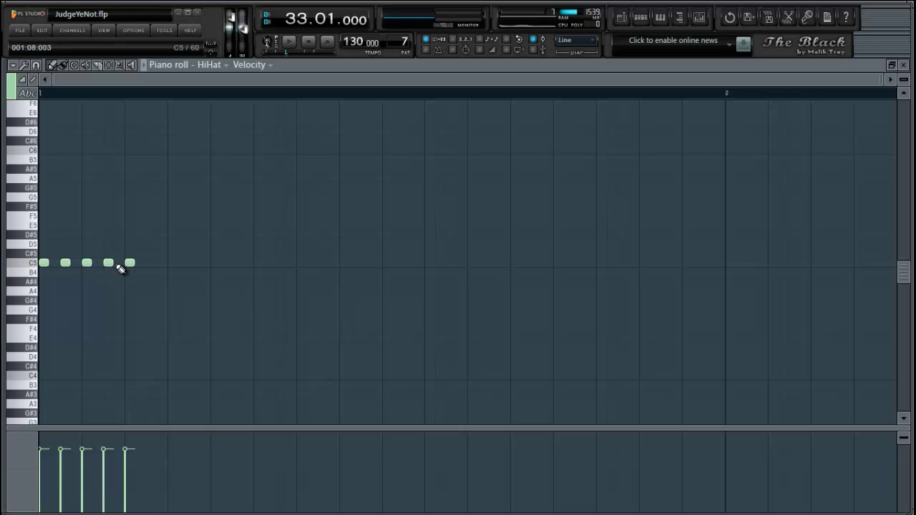
pyautogui.click(130, 263)
pyautogui.click(140, 264)
pyautogui.click(151, 264)
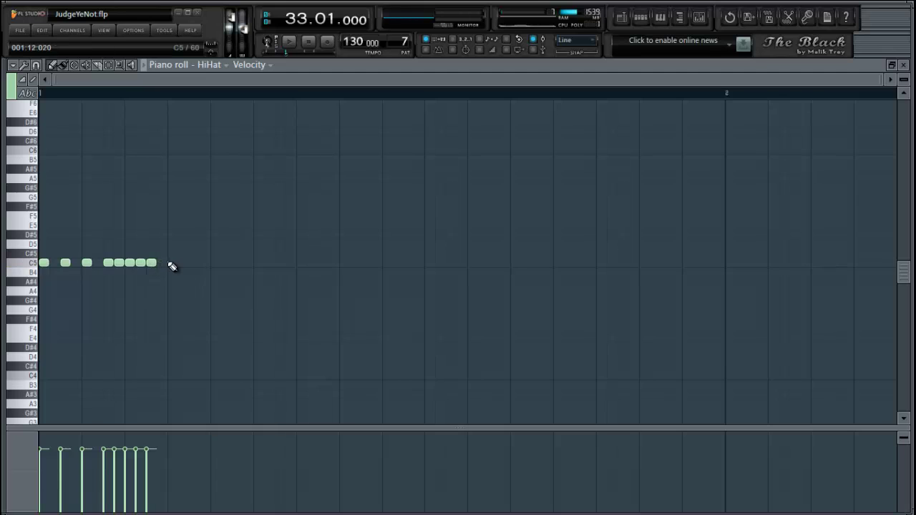
pyautogui.click(172, 263)
pyautogui.click(192, 263)
pyautogui.press('space')
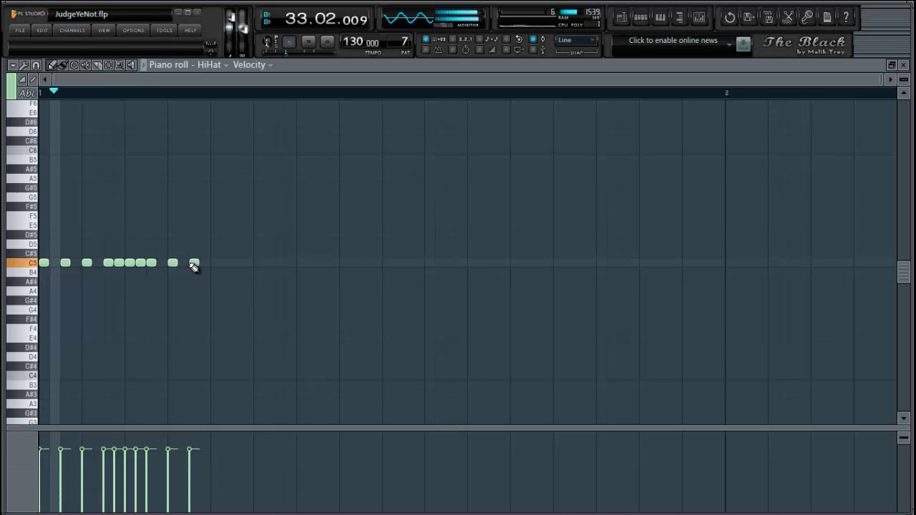
pyautogui.press('space')
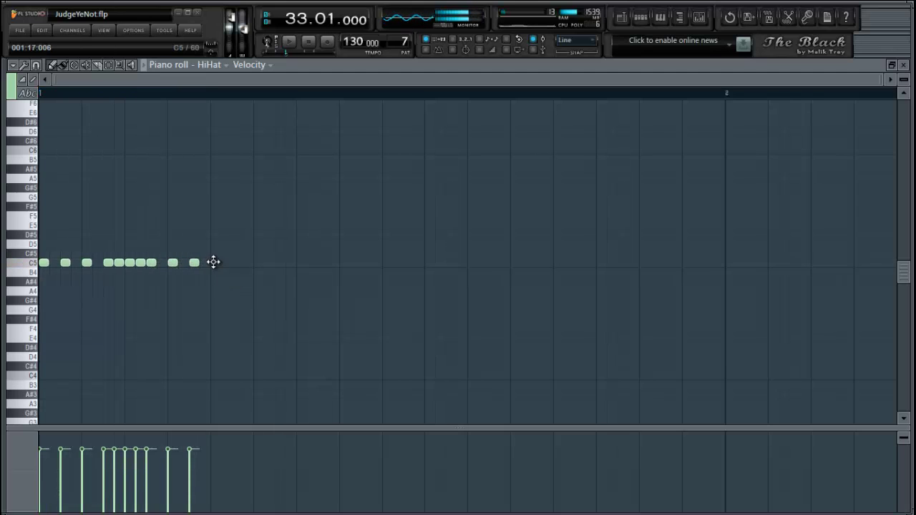
# Continue the C5 hi-hat line with notes on steps 17, 19, 21 and 23.
pyautogui.click(215, 264)
pyautogui.click(237, 264)
pyautogui.click(257, 263)
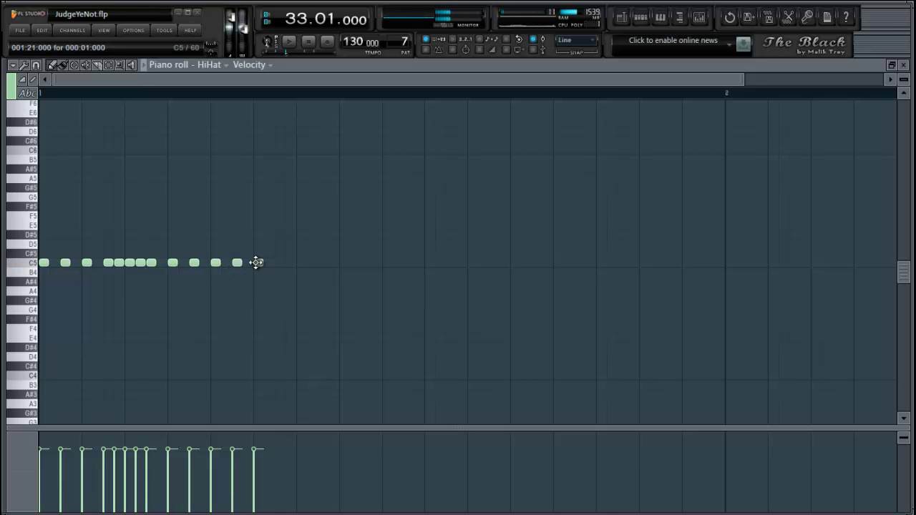
pyautogui.click(279, 264)
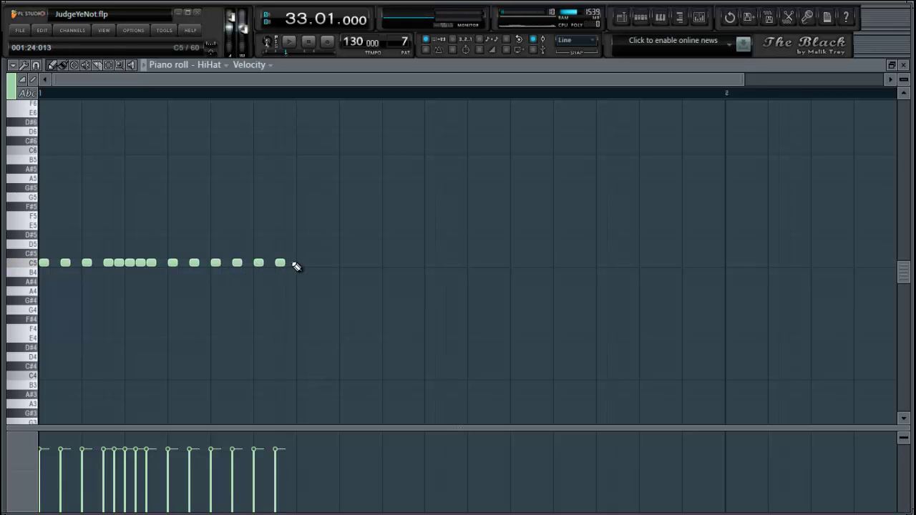
# Repeat the fast hi-hat run with C5 notes on steps 24 to 27, followed by steps 29 and 31.
pyautogui.click(291, 264)
pyautogui.click(301, 263)
pyautogui.click(312, 263)
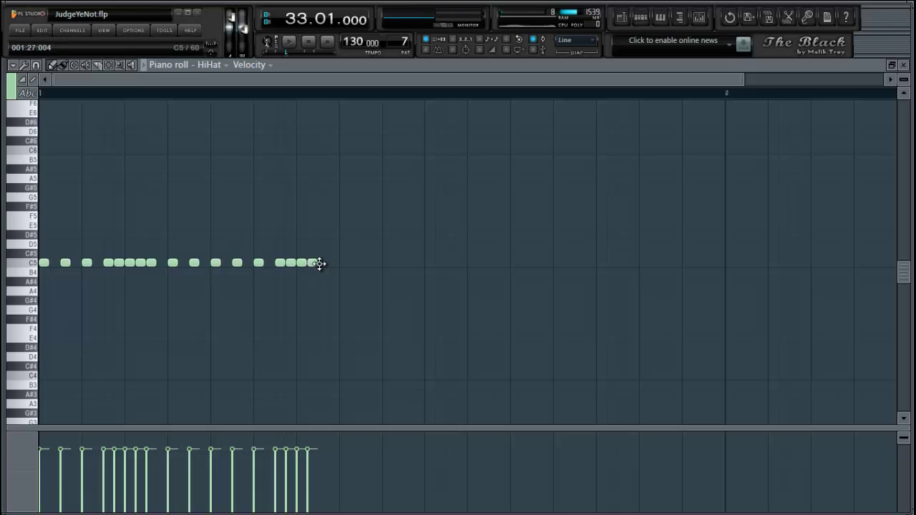
pyautogui.click(323, 264)
pyautogui.click(345, 263)
pyautogui.click(363, 263)
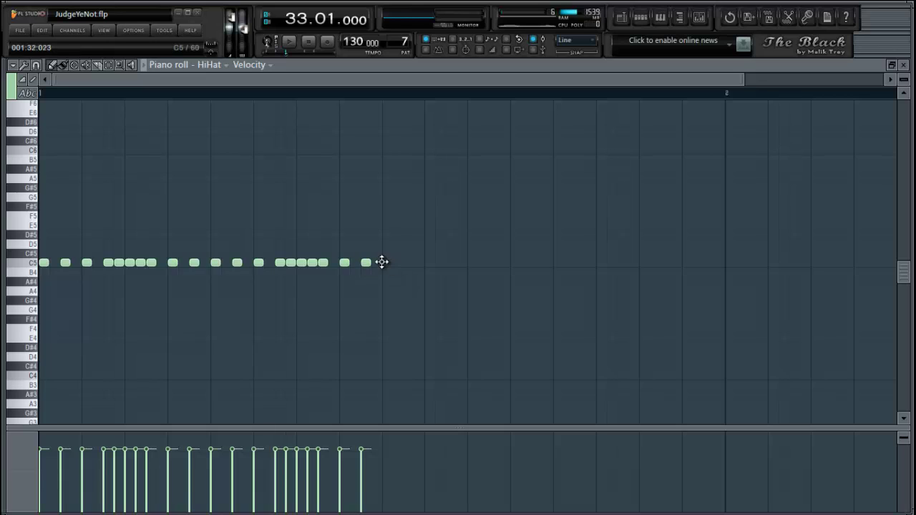
# Place C5 notes on every second step from 33 to 47.
pyautogui.click(387, 263)
pyautogui.click(410, 263)
pyautogui.click(431, 264)
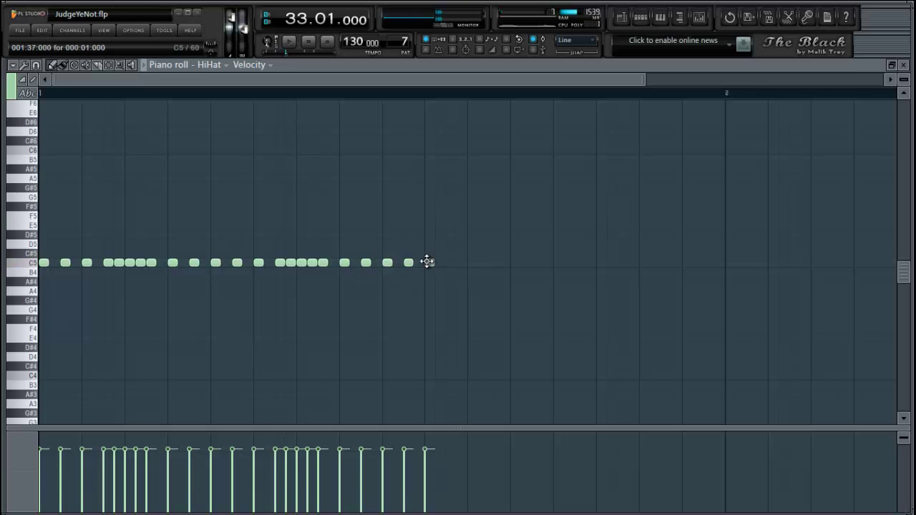
pyautogui.click(452, 264)
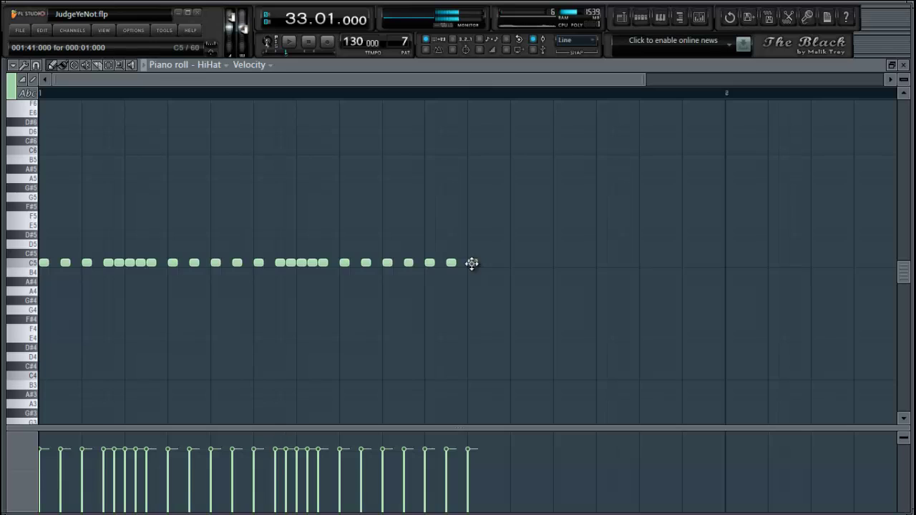
pyautogui.click(474, 264)
pyautogui.click(495, 263)
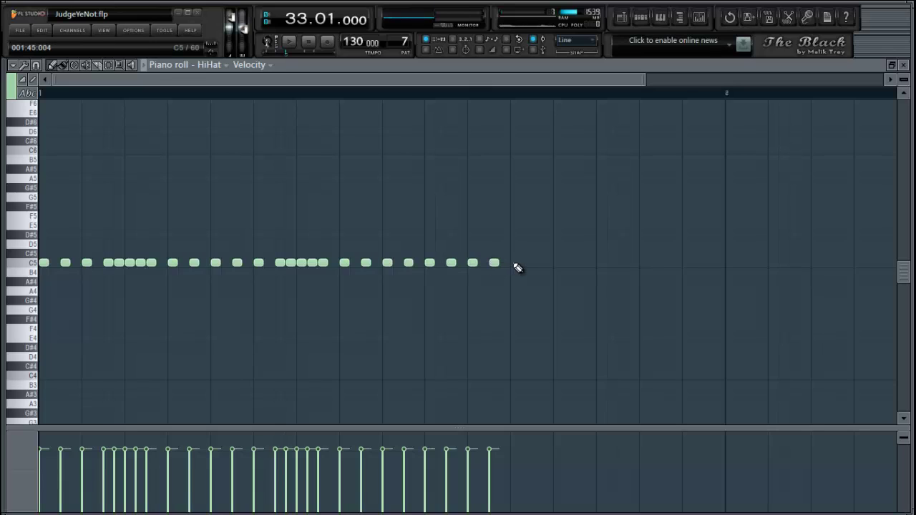
pyautogui.click(516, 263)
pyautogui.click(537, 263)
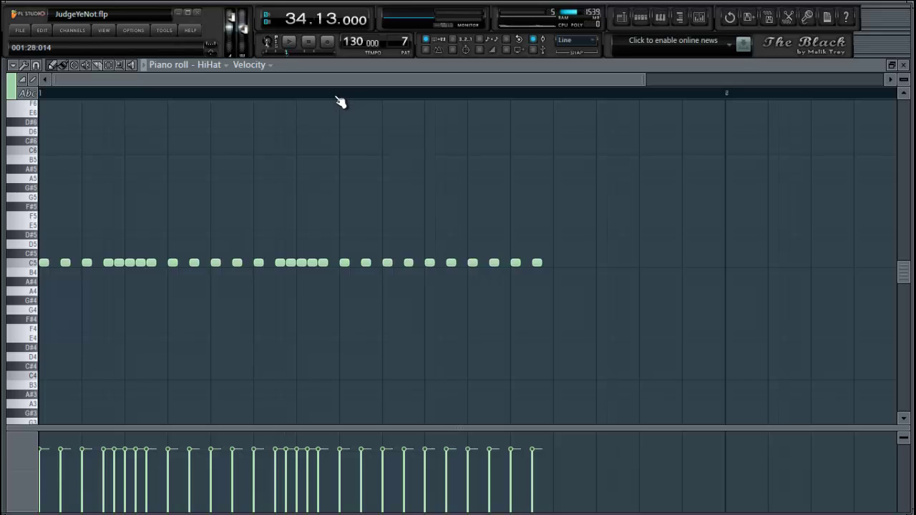
# Audition the hi-hats from step 33 and delete the C5 note on step 39.
pyautogui.click(384, 96)
pyautogui.press('space')
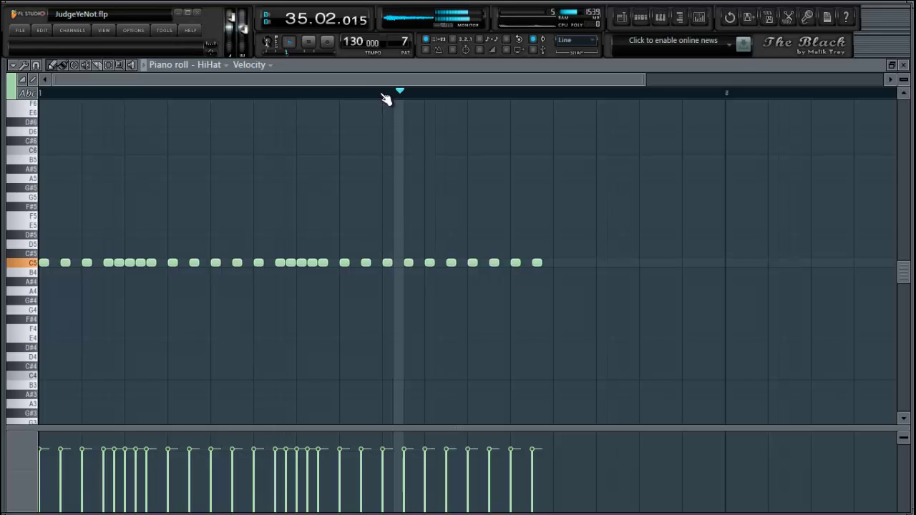
pyautogui.press('space')
pyautogui.press('space')
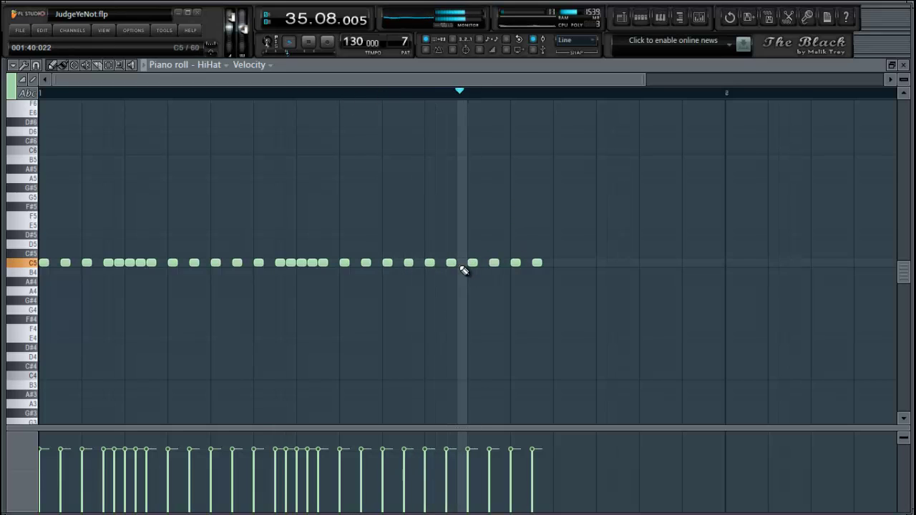
pyautogui.press('space')
pyautogui.rightClick(451, 262)
pyautogui.press('space')
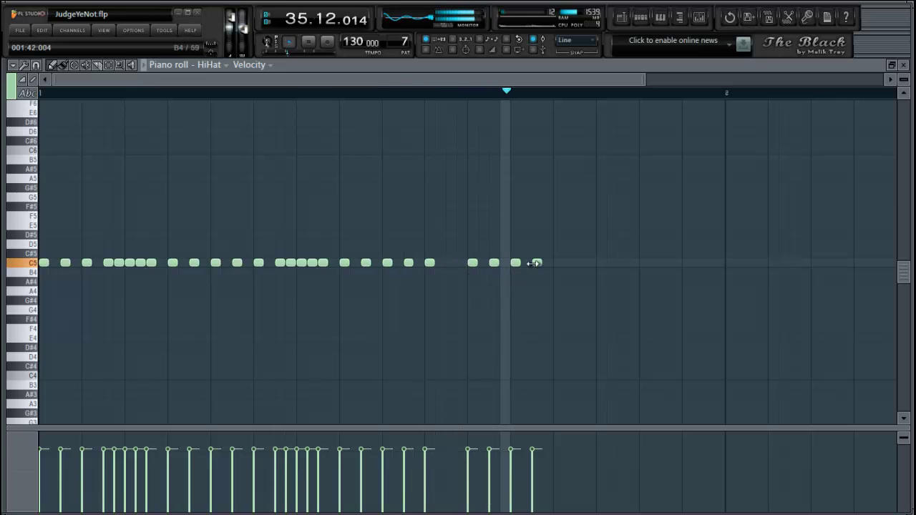
# Delete the C5 note on step 47, audition the passage again, and add a C5 note on step 49.
pyautogui.press('space')
pyautogui.press('space')
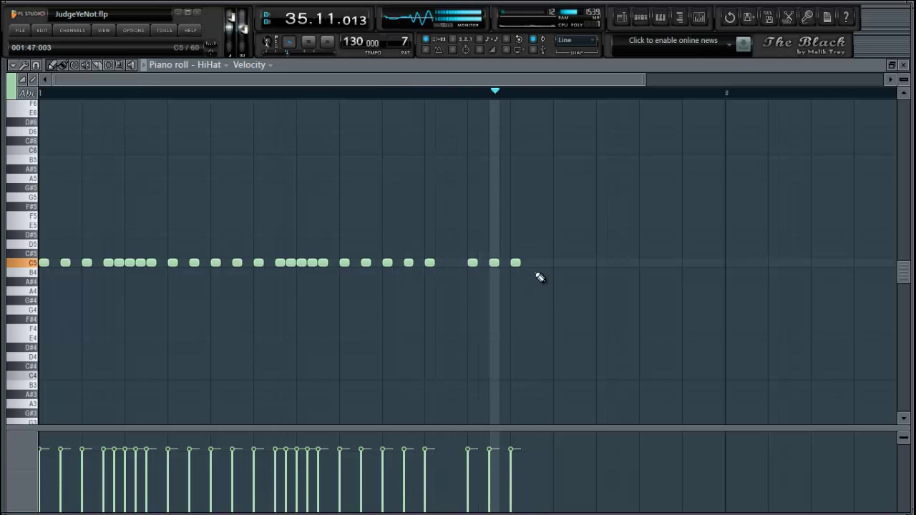
pyautogui.rightClick(543, 263)
pyautogui.press('space')
pyautogui.press('space')
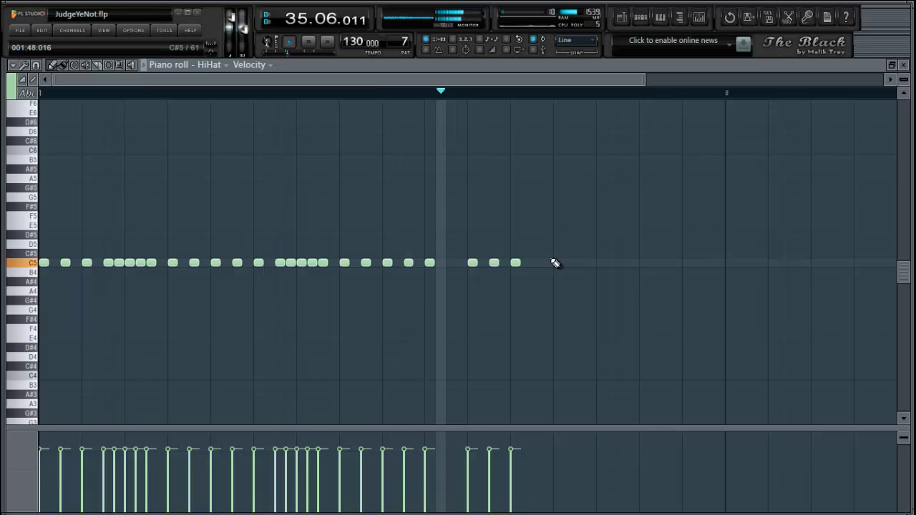
pyautogui.press('space')
pyautogui.click(558, 264)
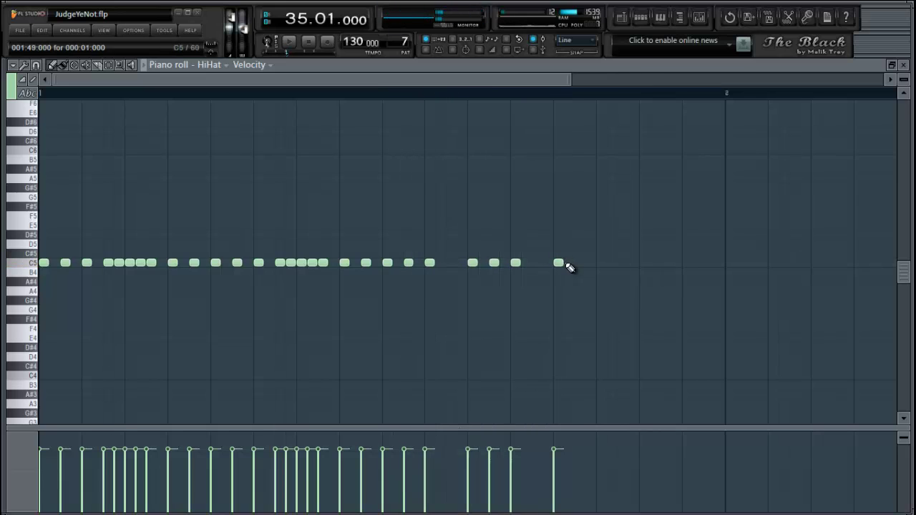
# Complete the hi-hat line with C5 notes on steps 50, 51, 53, 55, 57, 59, 60, 61 and 63.
pyautogui.click(573, 264)
pyautogui.click(583, 264)
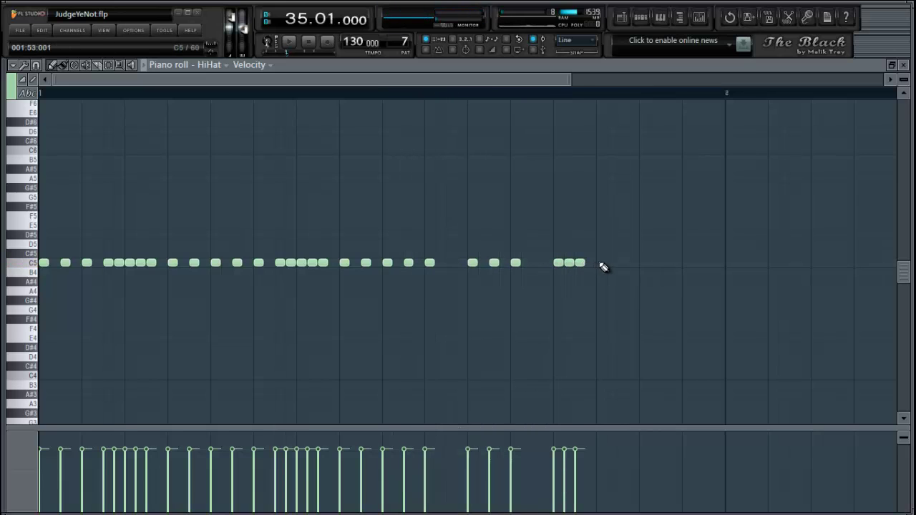
pyautogui.click(607, 264)
pyautogui.click(625, 264)
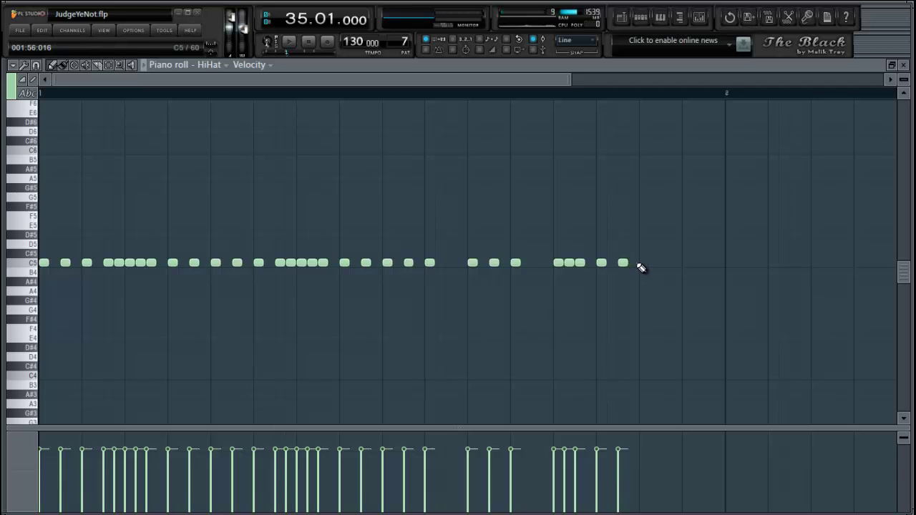
pyautogui.click(644, 264)
pyautogui.click(668, 264)
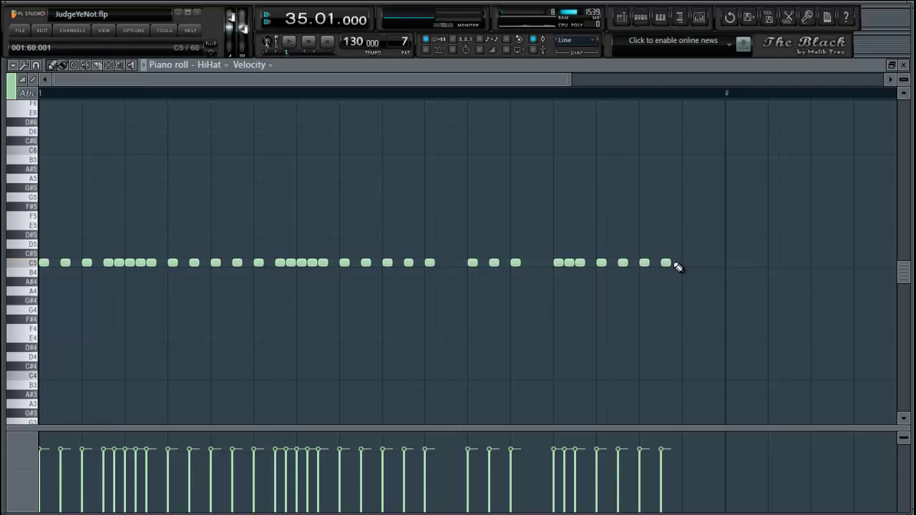
pyautogui.click(678, 264)
pyautogui.click(689, 264)
pyautogui.click(705, 263)
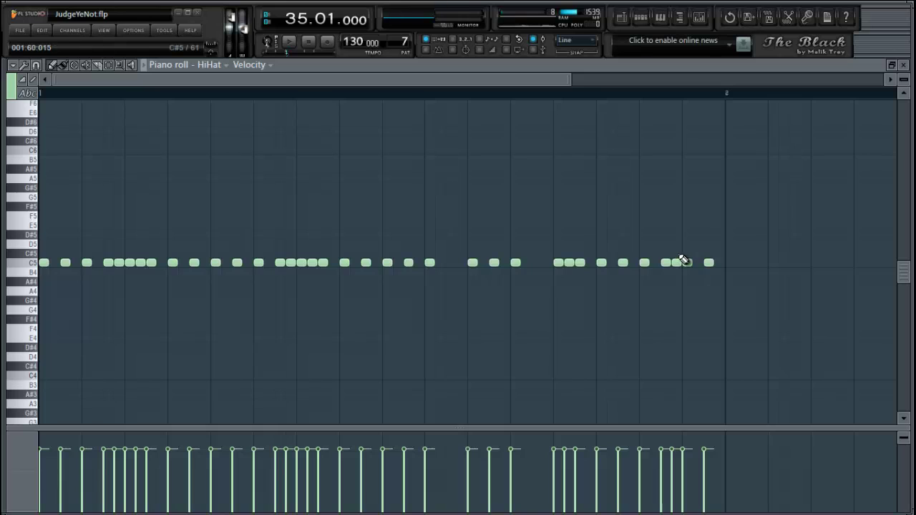
# Audition the finished hi-hat pattern and save the project.
pyautogui.press('space')
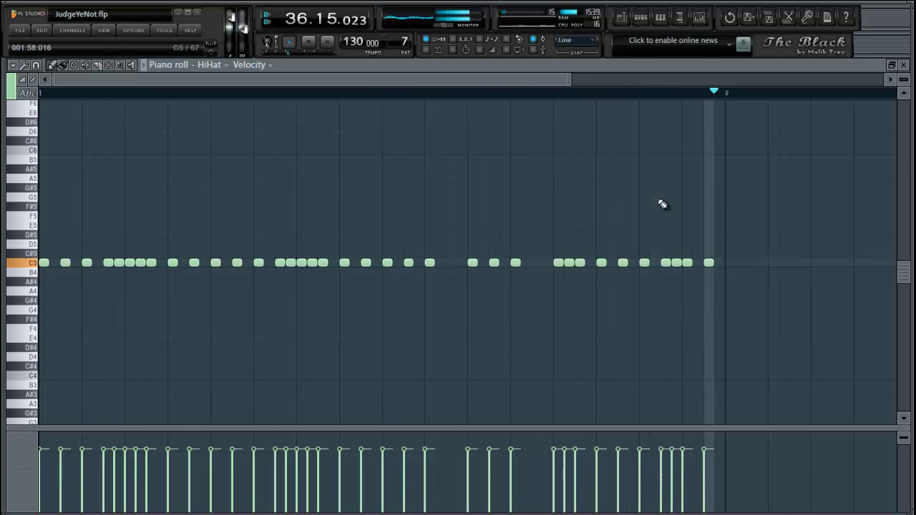
pyautogui.press('space')
pyautogui.hotkey('ctrl', 's')
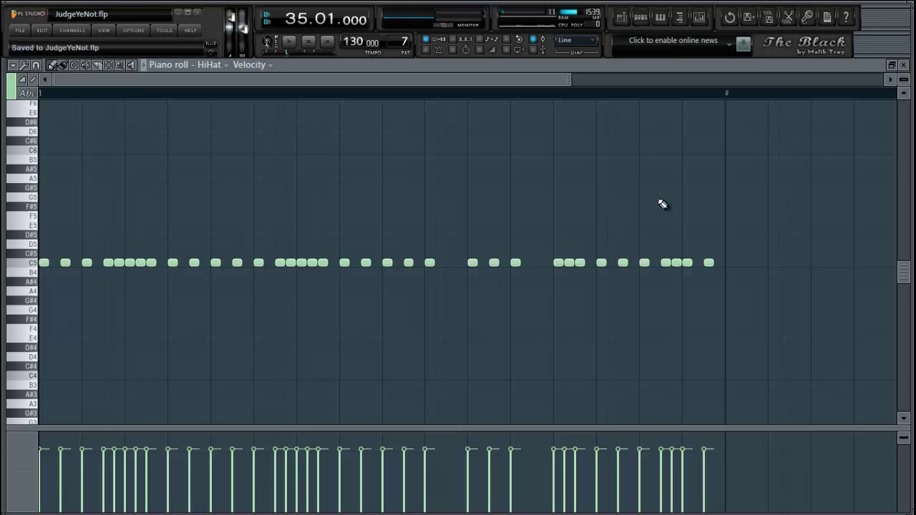
# In the playlist, solo the Kick track, enable HiHat2 and Snare 2 alongside it, and audition the three together.
pyautogui.click(640, 17)
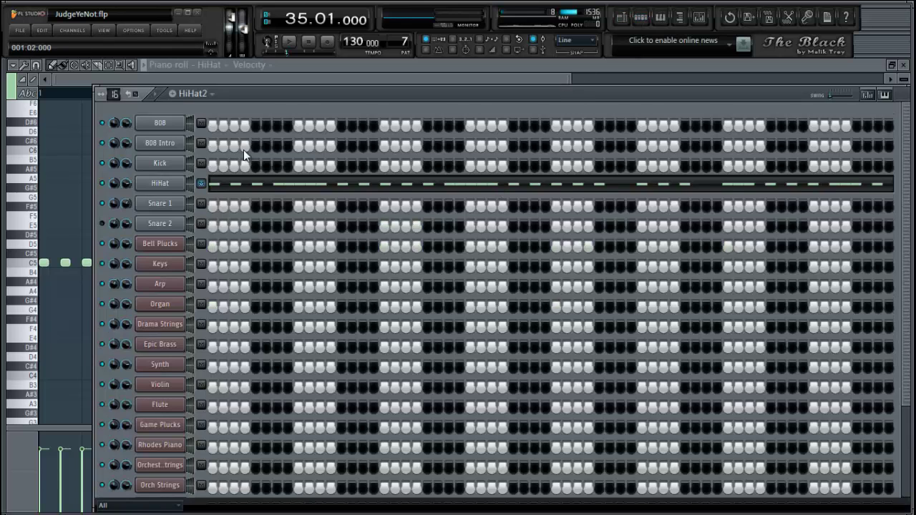
pyautogui.click(641, 17)
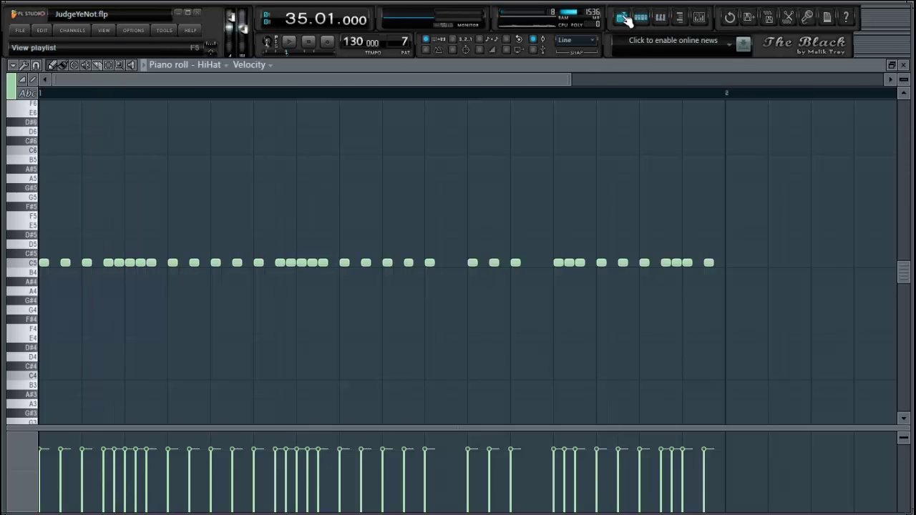
pyautogui.click(621, 16)
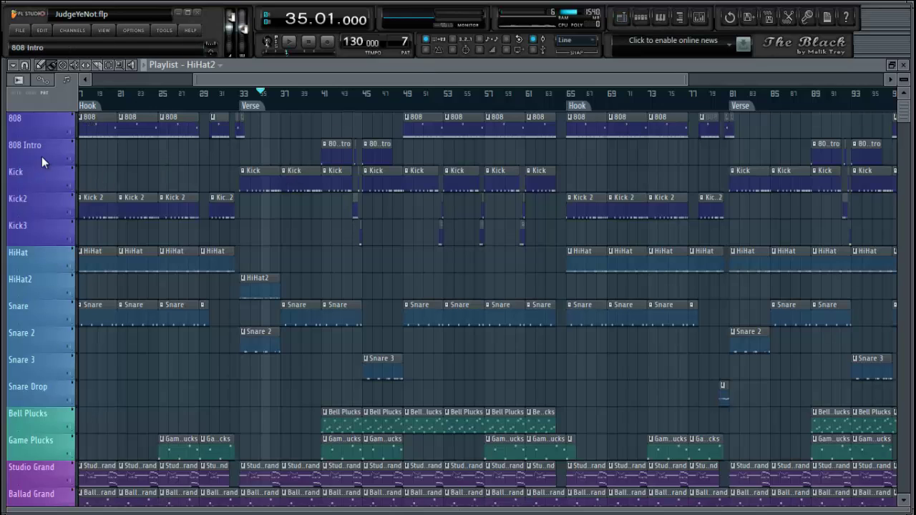
pyautogui.rightClick(71, 184)
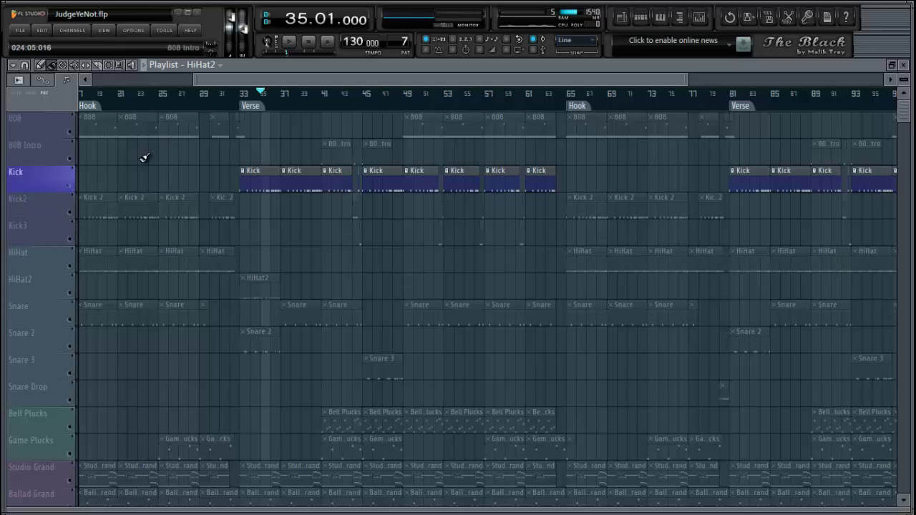
pyautogui.click(71, 294)
pyautogui.click(72, 348)
pyautogui.press('space')
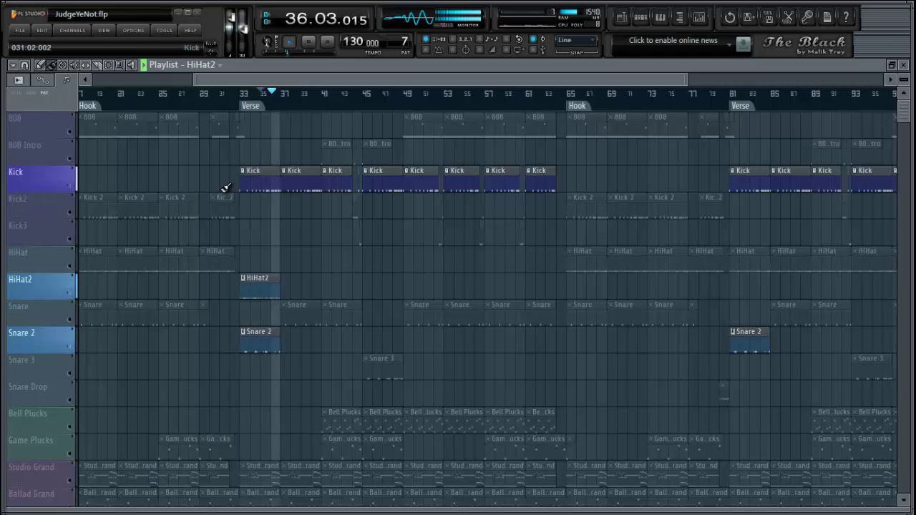
pyautogui.press('space')
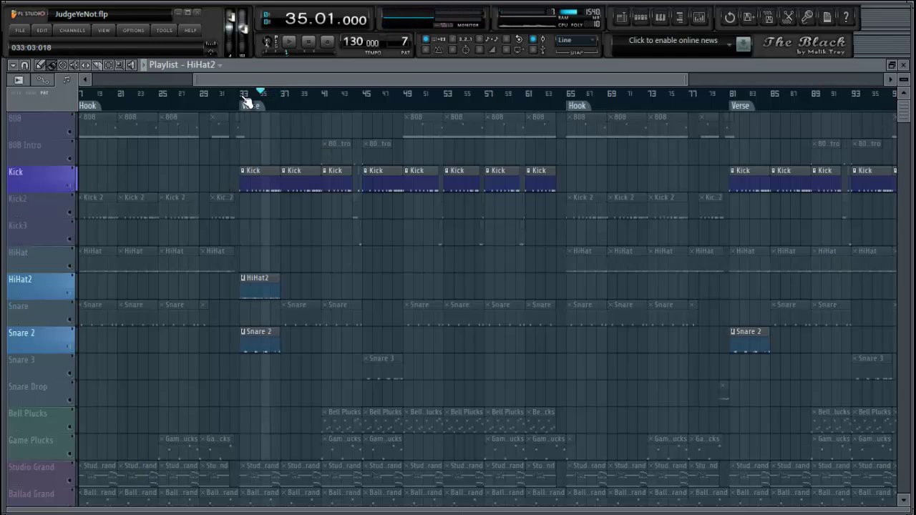
# Select bars 33 through 36 at the start of the first verse as the playback range.
pyautogui.moveTo(241, 98); pyautogui.dragTo(283, 109)
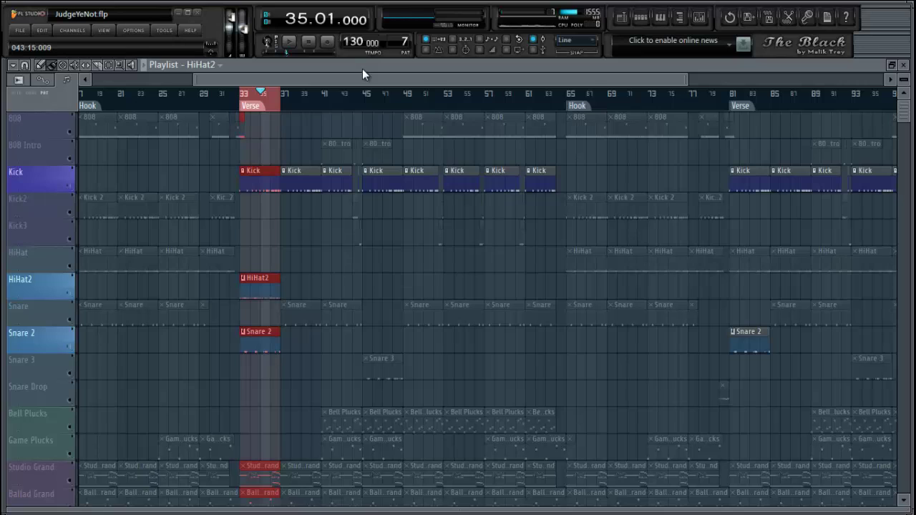
pyautogui.click(247, 102)
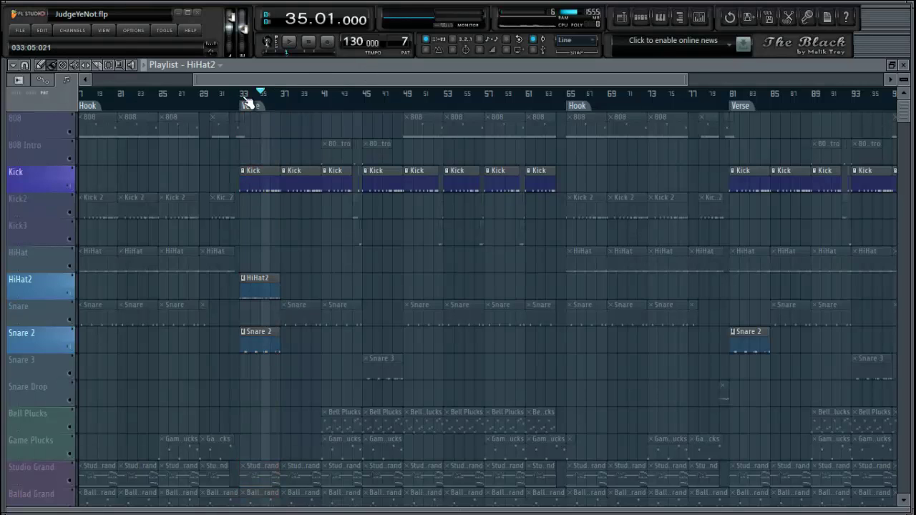
pyautogui.moveTo(242, 96); pyautogui.dragTo(283, 108)
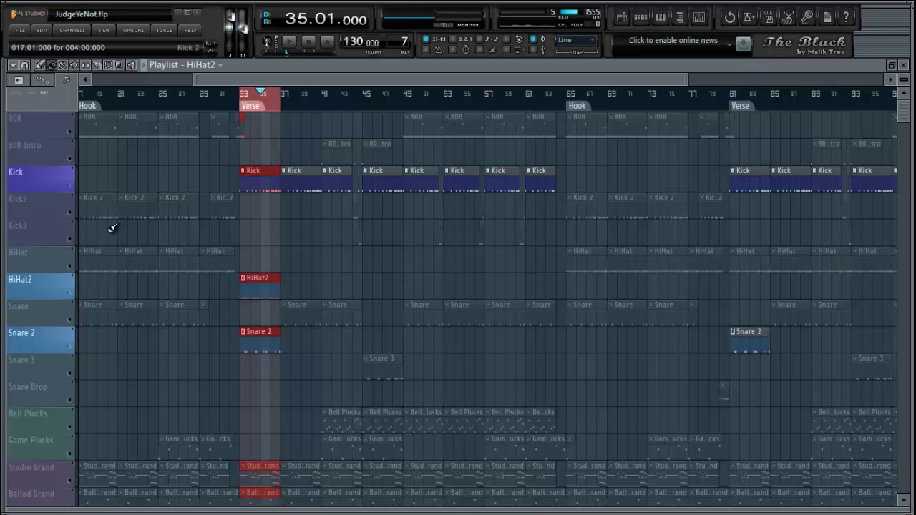
# Reset the solo, isolate the Kick, HiHat2 and Snare 2 tracks again, and play the selected verse bars from bar 33.
pyautogui.rightClick(71, 188)
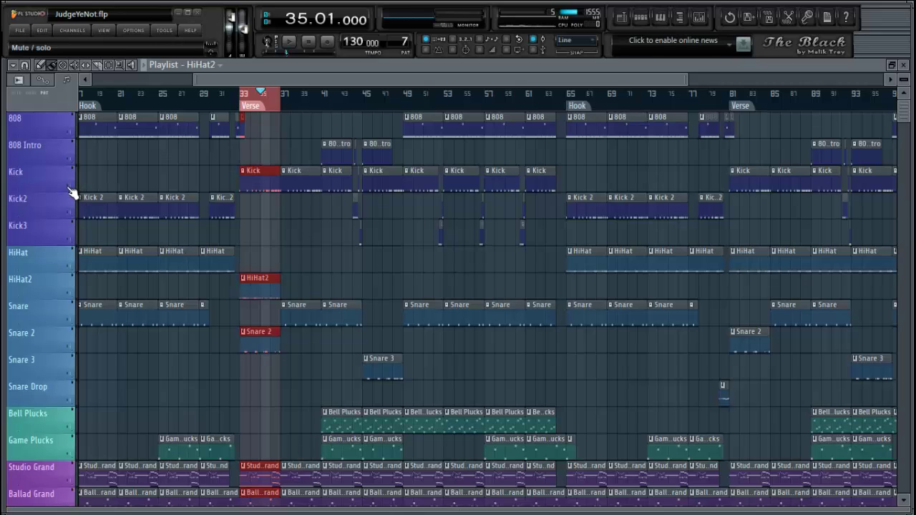
pyautogui.rightClick(72, 190)
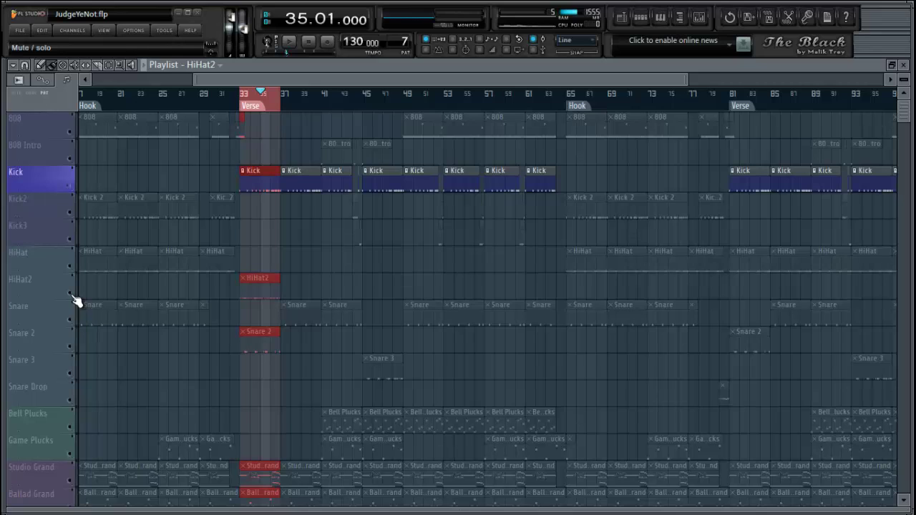
pyautogui.click(73, 323)
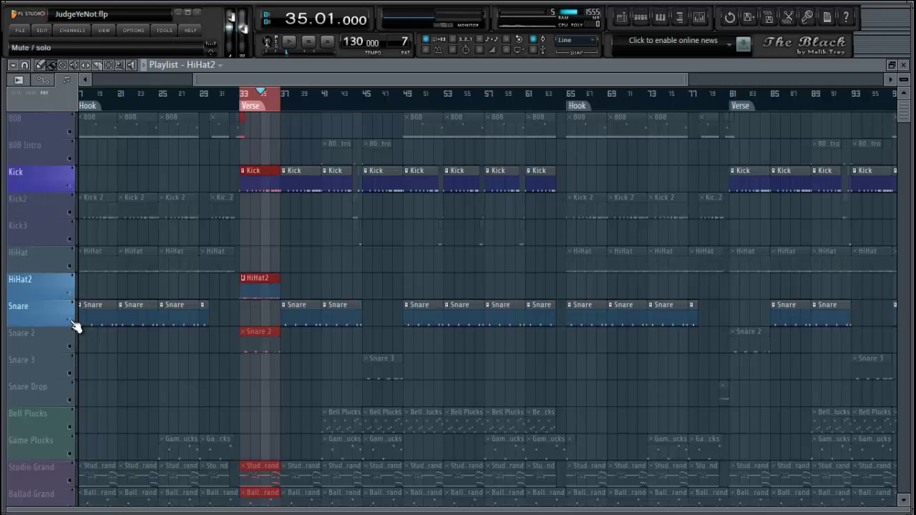
pyautogui.click(74, 323)
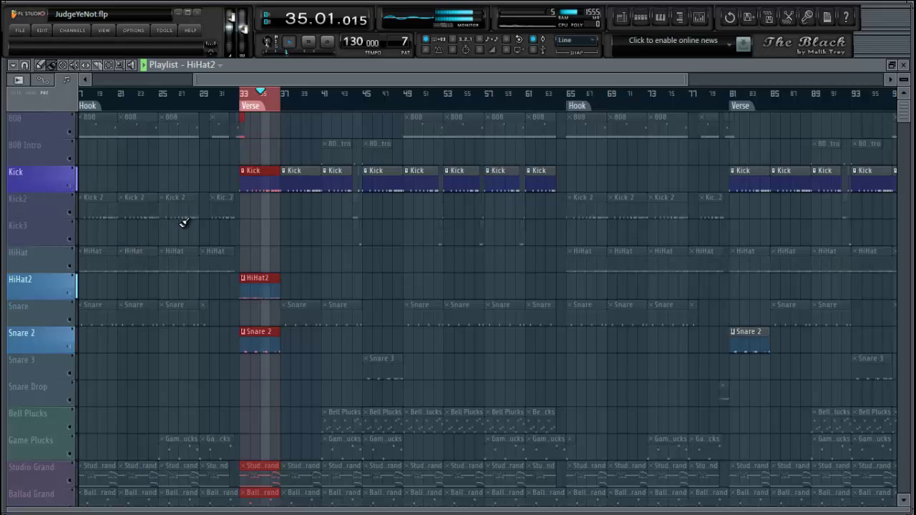
pyautogui.click(309, 45)
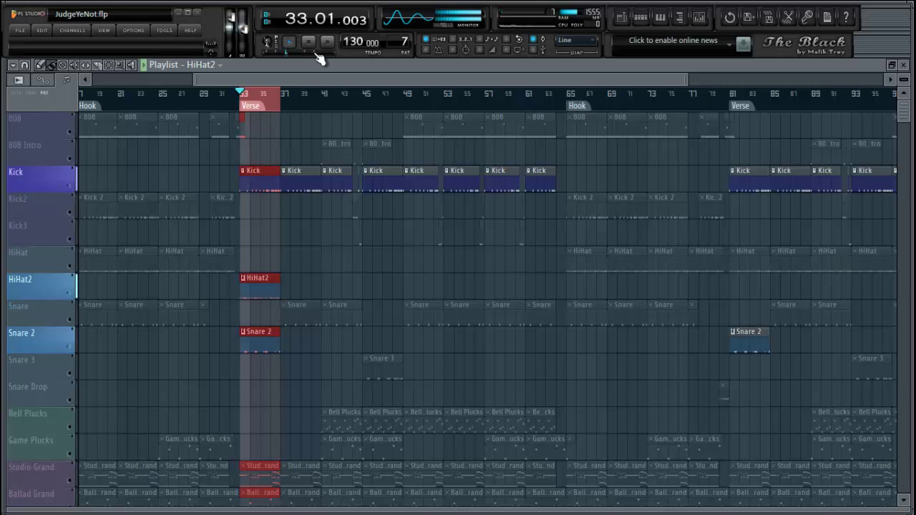
# Open the HiHat channel's notes in the piano roll and listen through the full pattern looping with kick and snare.
pyautogui.click(641, 18)
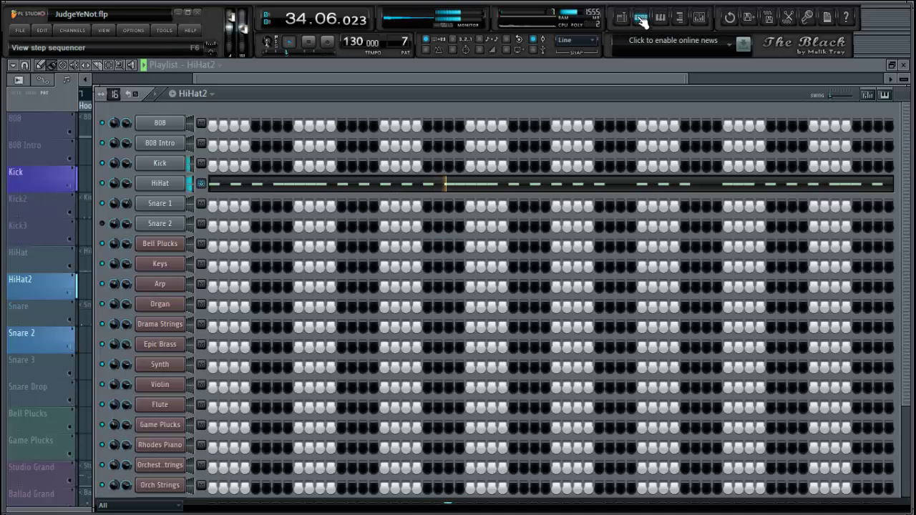
pyautogui.click(532, 187)
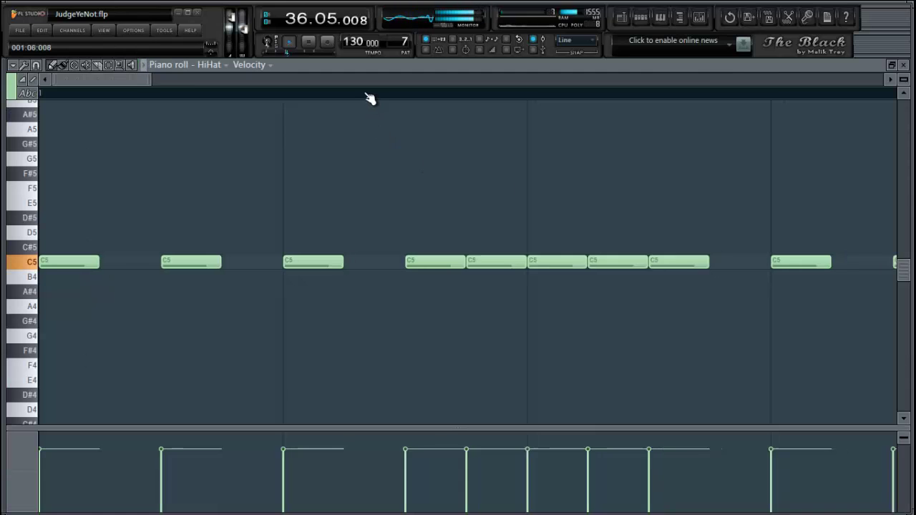
pyautogui.scroll(-6, 368, 96)
pyautogui.scroll(1, 368, 96)
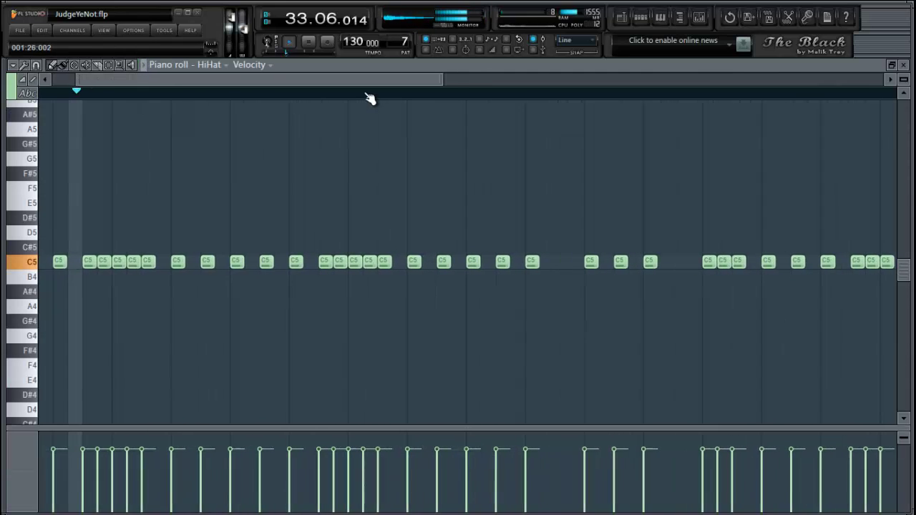
pyautogui.press('space')
pyautogui.press('space')
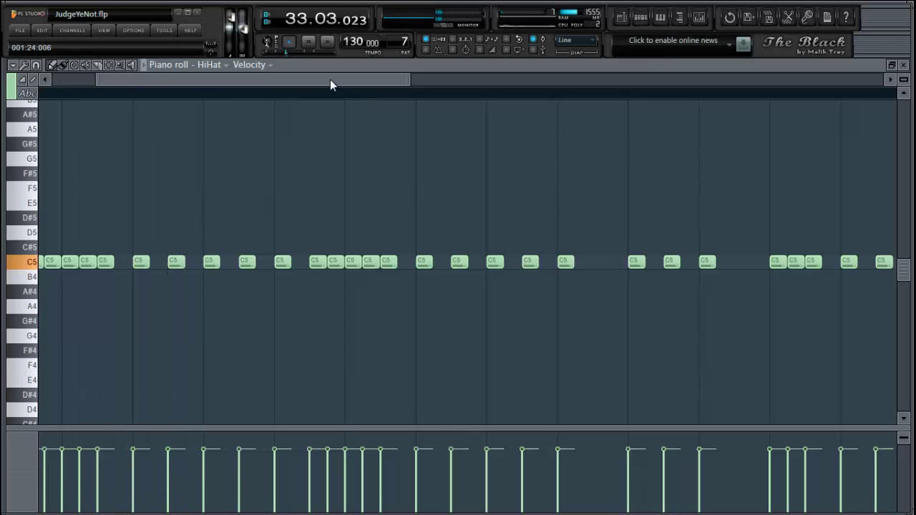
pyautogui.moveTo(330, 80); pyautogui.dragTo(287, 73)
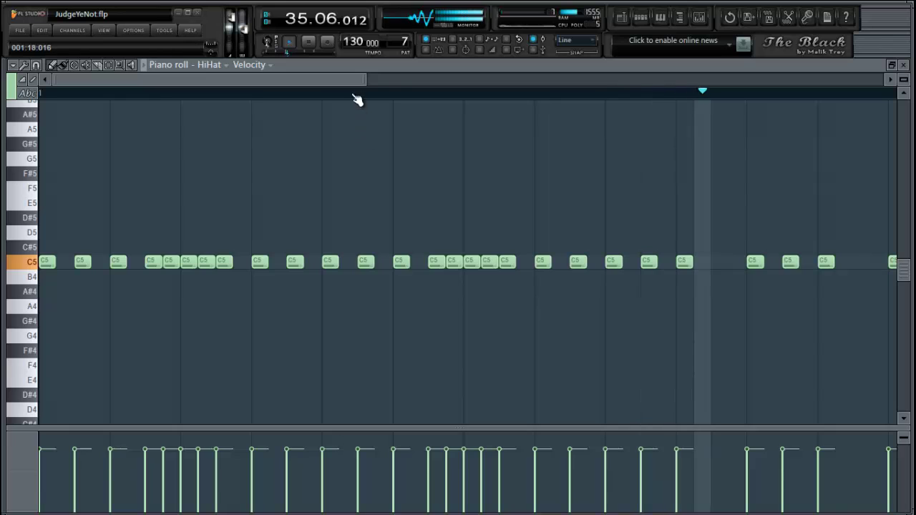
pyautogui.scroll(-1, 358, 96)
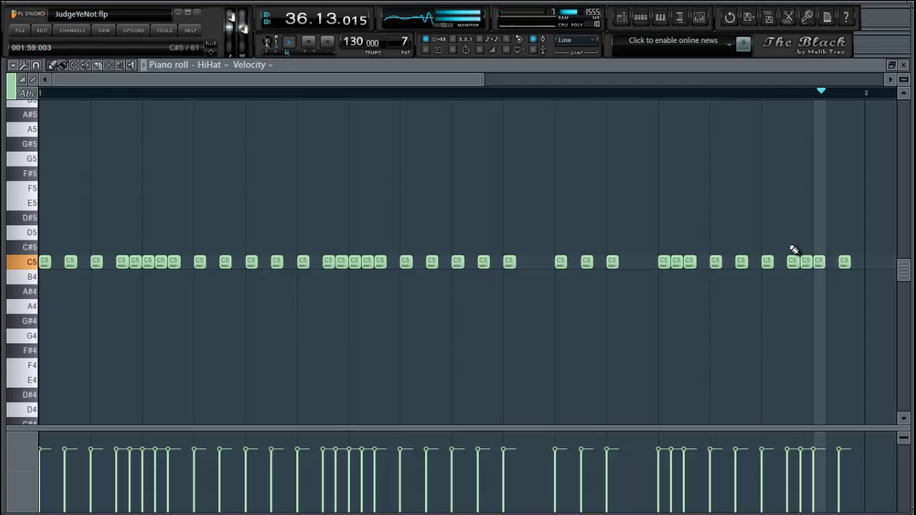
pyautogui.press('space')
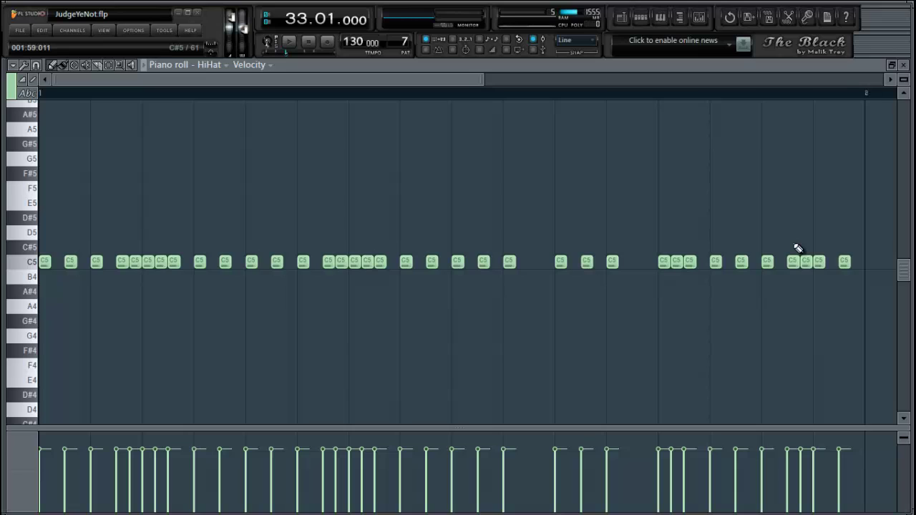
# Select the C5 notes on steps 59 and 60, chop them with the default chopper settings, and audition the result.
pyautogui.moveTo(794, 245); pyautogui.dragTo(805, 281)
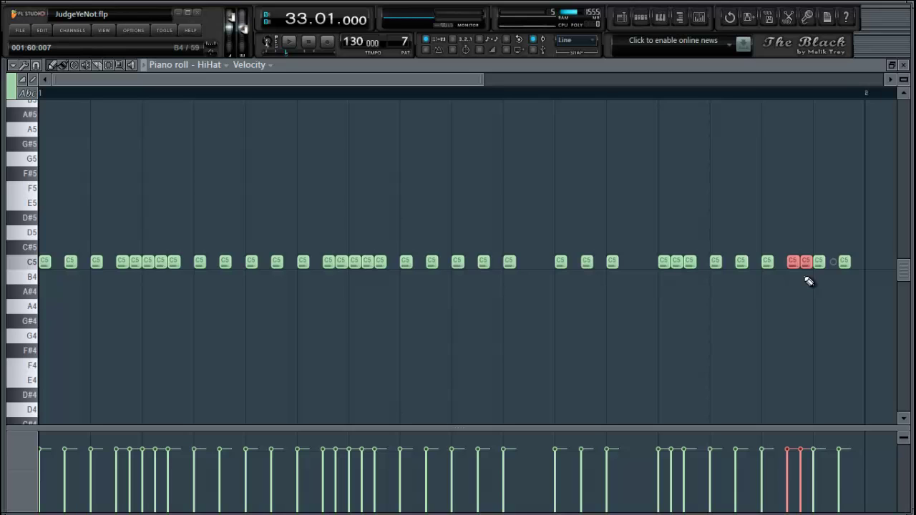
pyautogui.hotkey('ctrl', 'u')
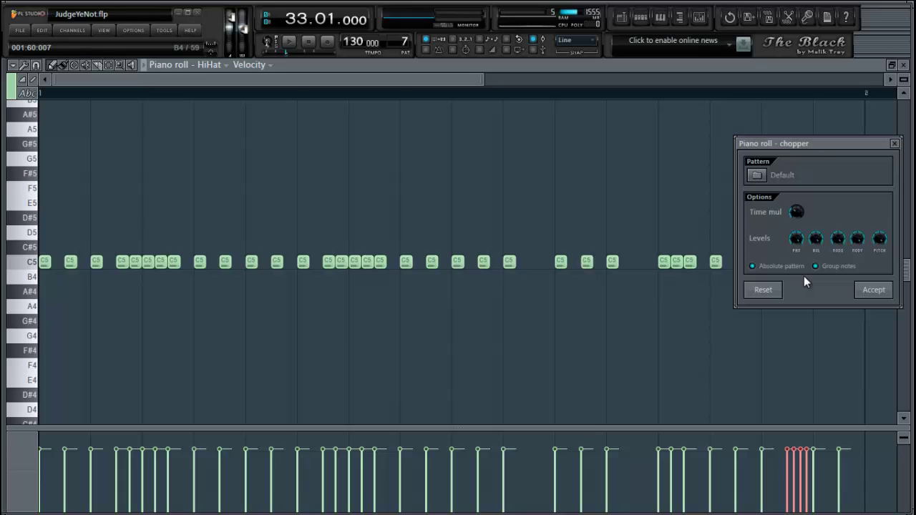
pyautogui.moveTo(831, 142); pyautogui.dragTo(673, 43)
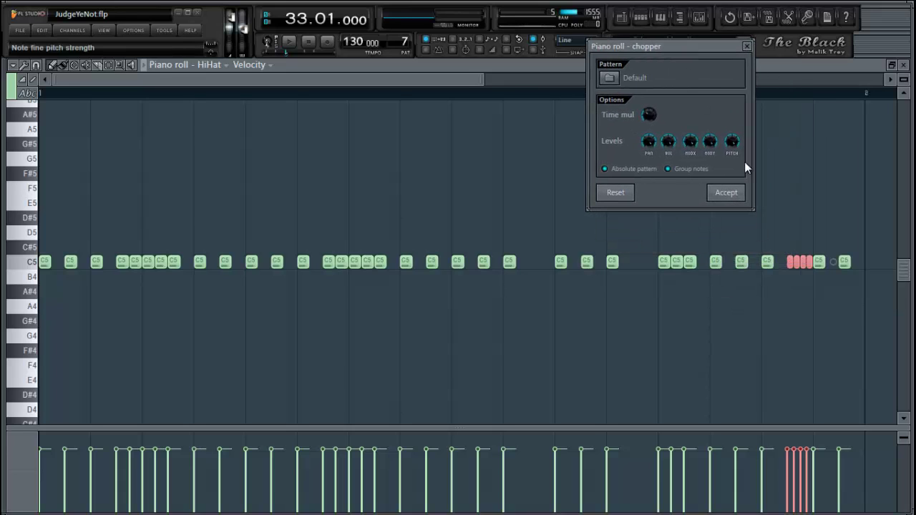
pyautogui.press('space')
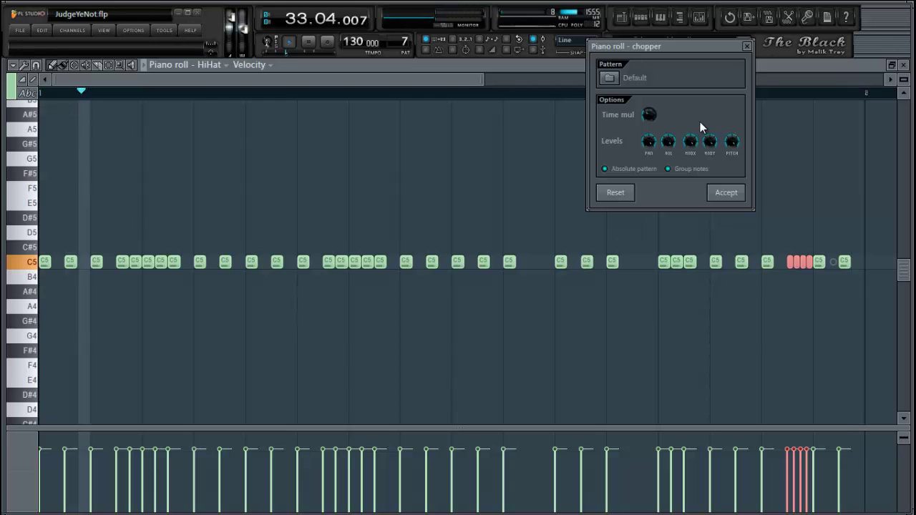
pyautogui.click(726, 193)
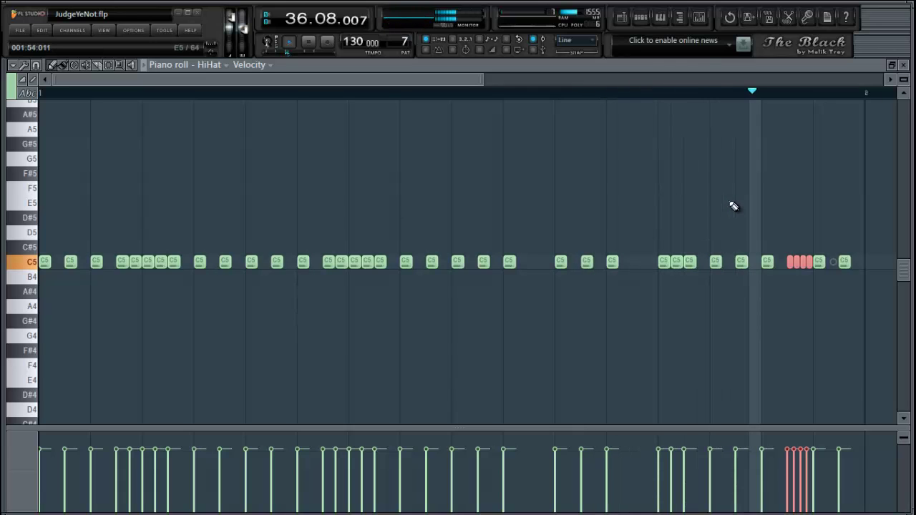
# Undo the chop on steps 59 and 60, re-chop those notes with a time multiplier of 0.500, and save the project.
pyautogui.hotkey('ctrl', 'z')
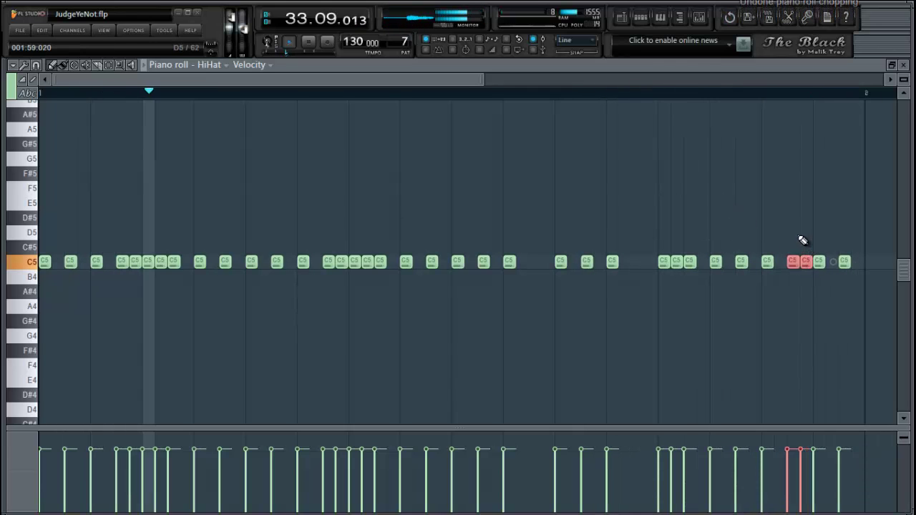
pyautogui.hotkey('alt', 'u')
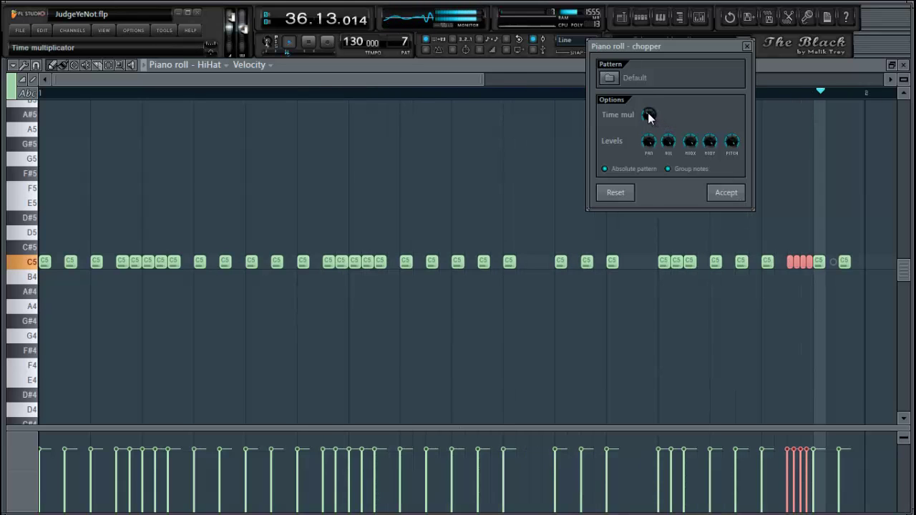
pyautogui.moveTo(648, 114); pyautogui.dragTo(651, 168)
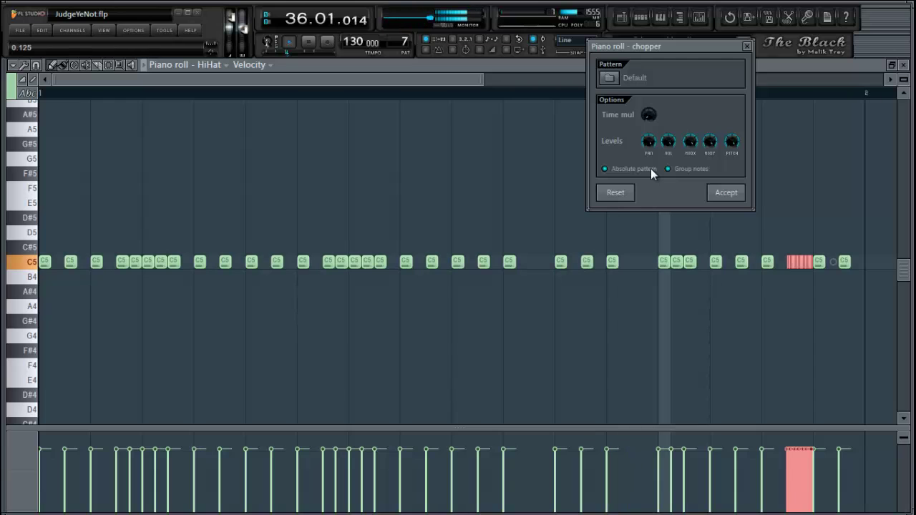
pyautogui.moveTo(651, 169); pyautogui.dragTo(651, 110)
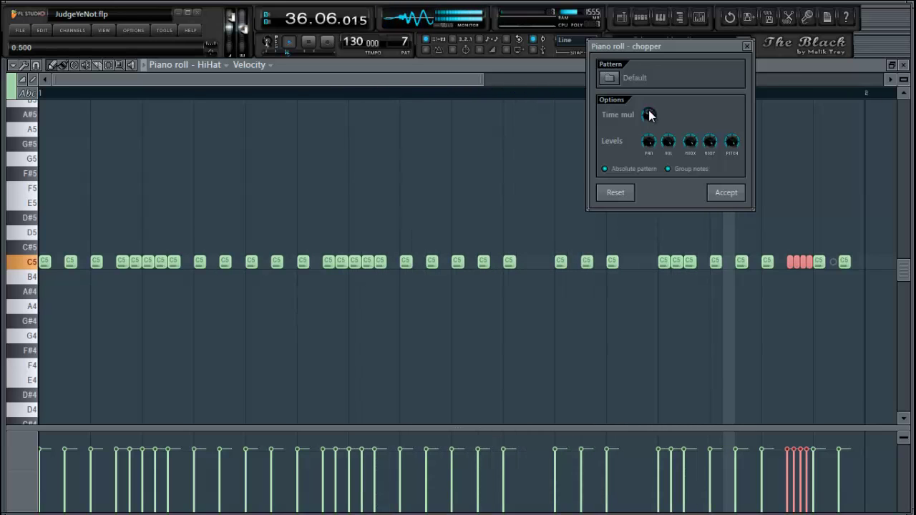
pyautogui.click(721, 193)
pyautogui.hotkey('ctrl', 's')
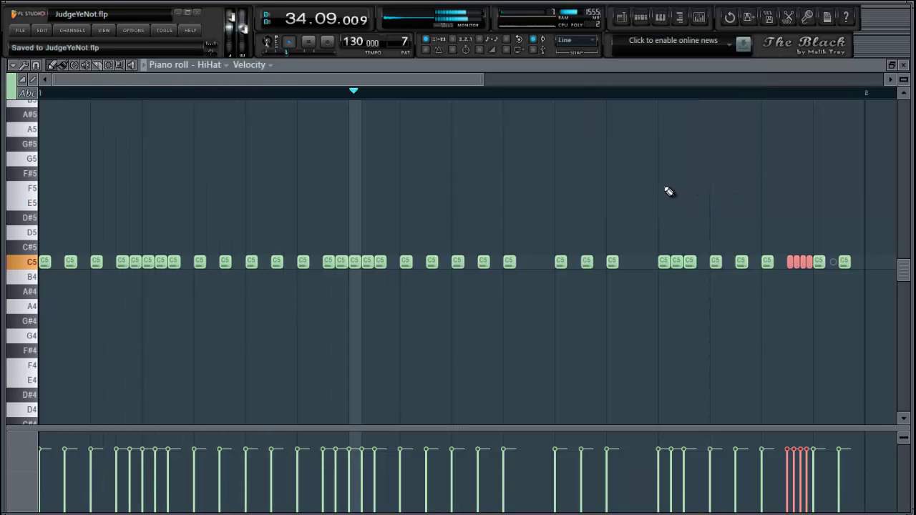
pyautogui.click(668, 192)
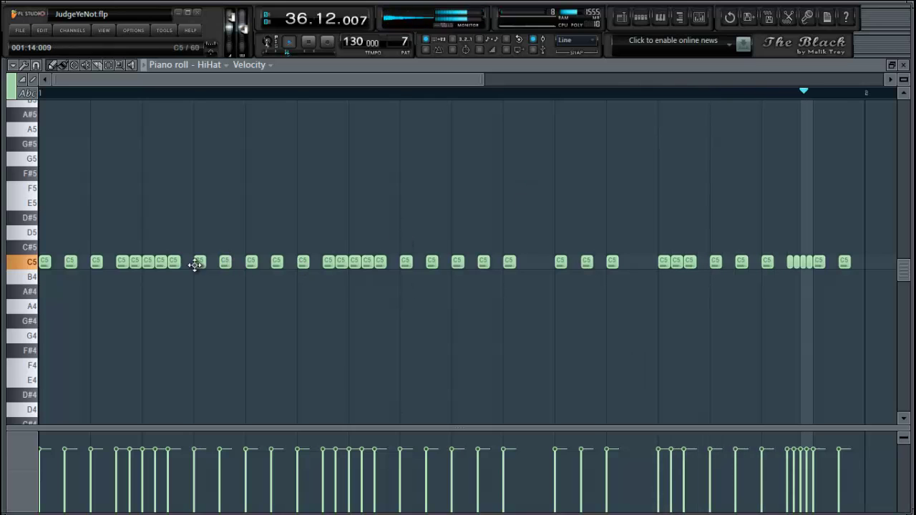
# Add a C5 note on step 2, chop the notes on steps 1 and 2 with the default pattern, and audition the opening roll.
pyautogui.press('space')
pyautogui.press('space')
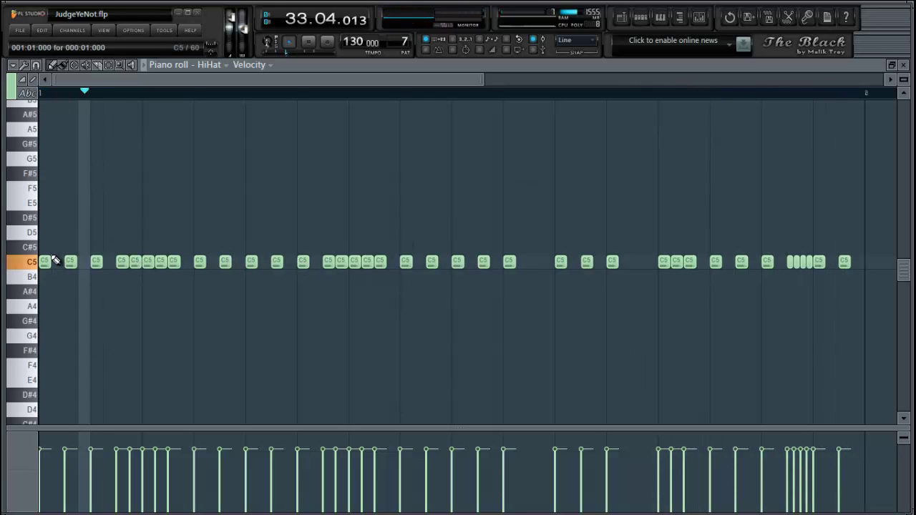
pyautogui.press('space')
pyautogui.press('space')
pyautogui.press('space')
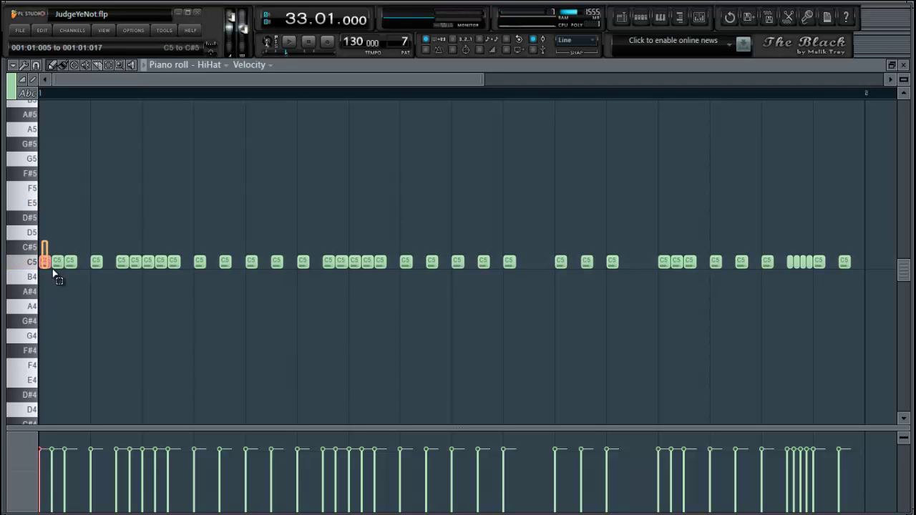
pyautogui.hotkey('alt', 'u')
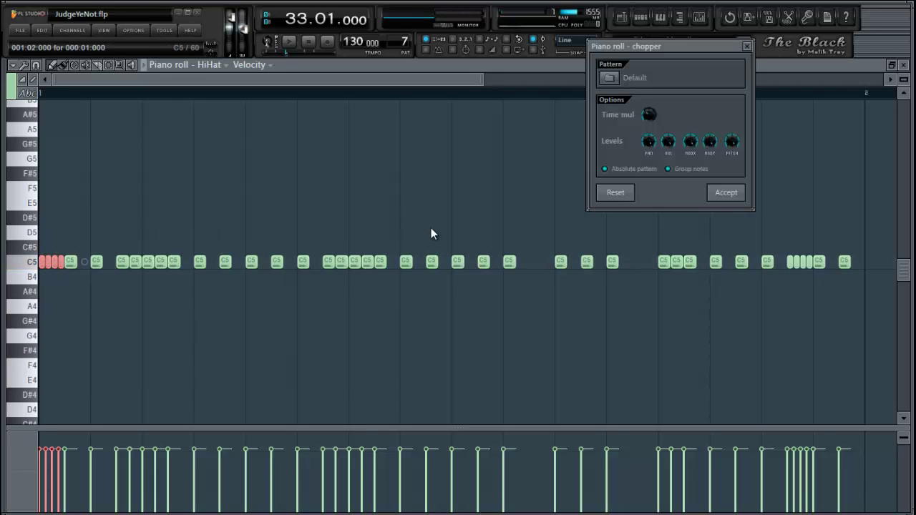
pyautogui.press('space')
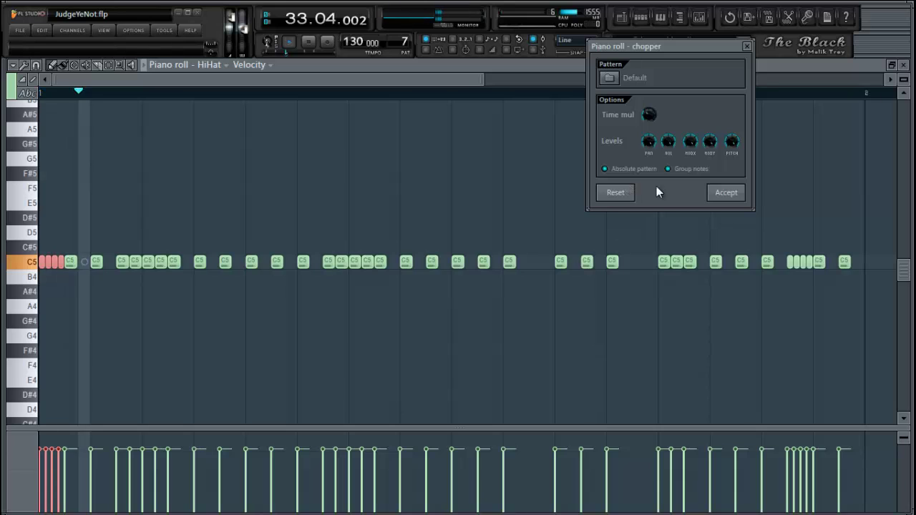
pyautogui.press('space')
pyautogui.click(733, 193)
pyautogui.press('space')
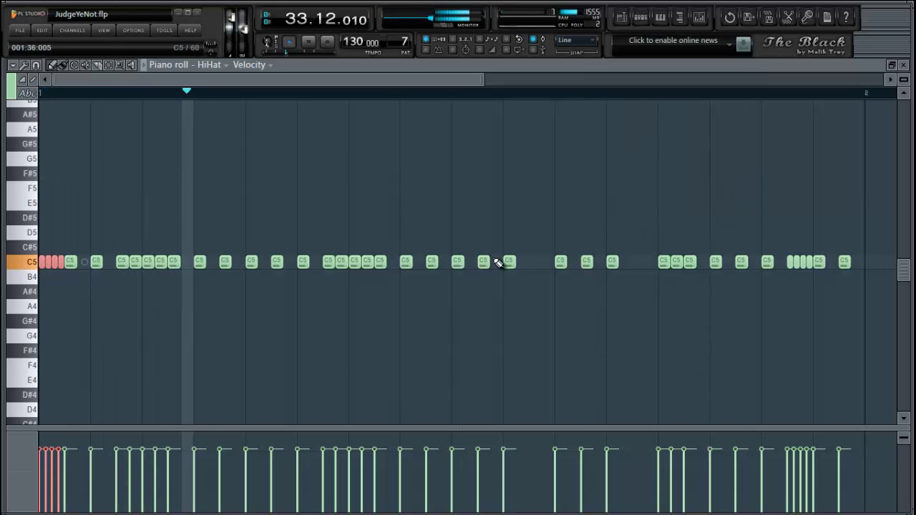
# Add a C5 note on step 20, chop the notes on steps 19 and 20 into a roll, and save the project.
pyautogui.click(288, 262)
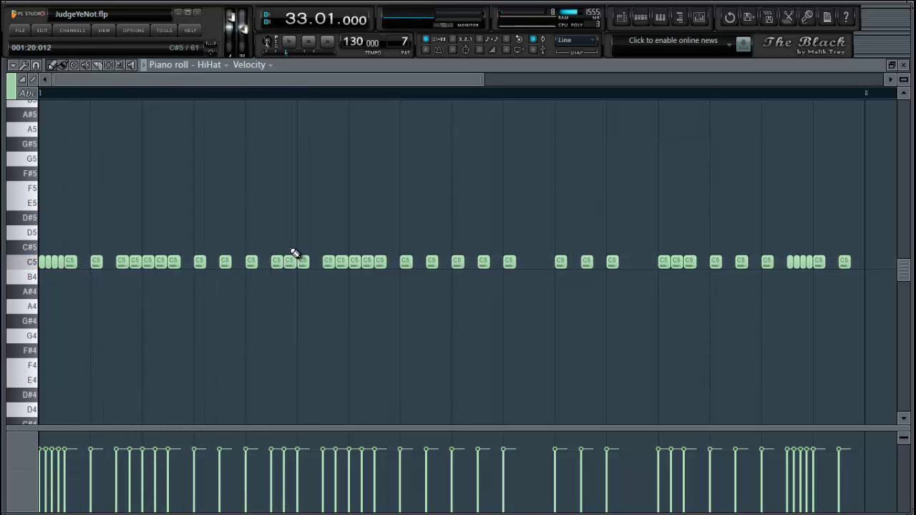
pyautogui.moveTo(278, 244); pyautogui.dragTo(286, 282)
pyautogui.hotkey('alt', 'u')
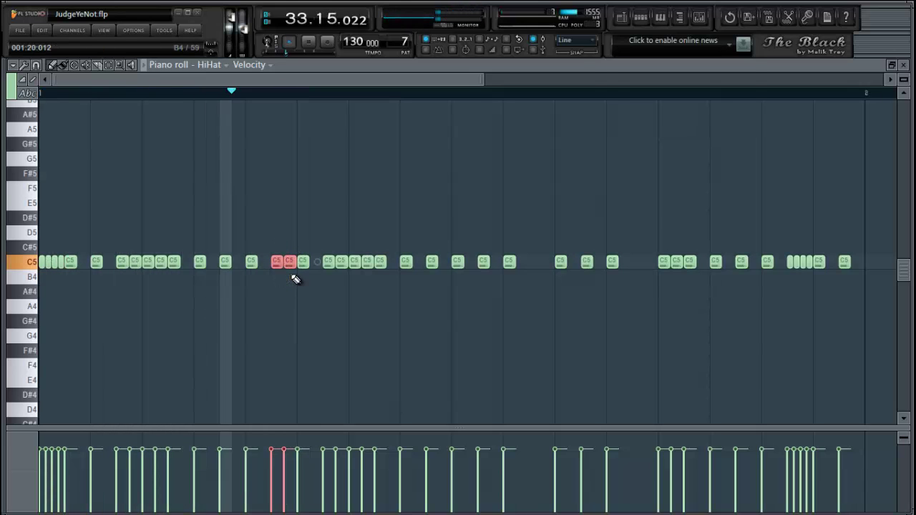
pyautogui.click(737, 194)
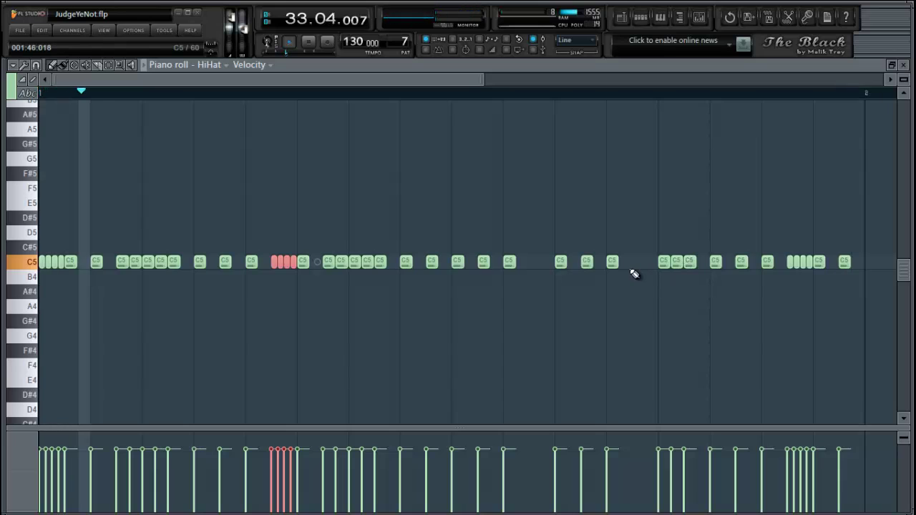
pyautogui.hotkey('ctrl', 'd')
pyautogui.hotkey('ctrl', 's')
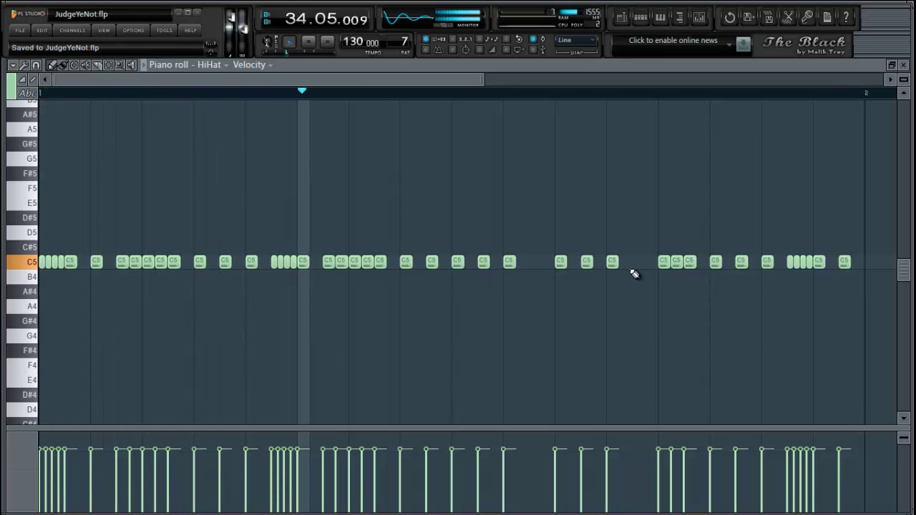
pyautogui.press('space')
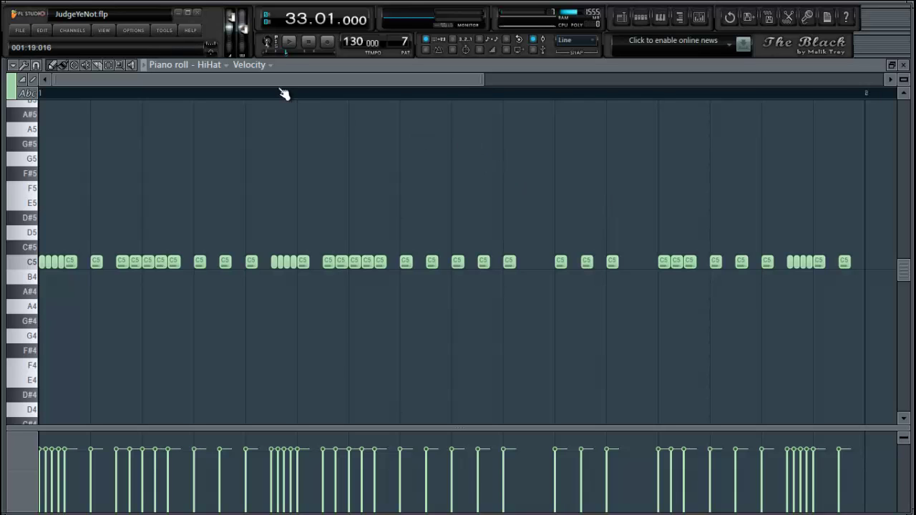
# Vary the velocities of the opening four-hit roll, making its first and third hits softest, and audition it.
pyautogui.scroll(-2, 72, 286)
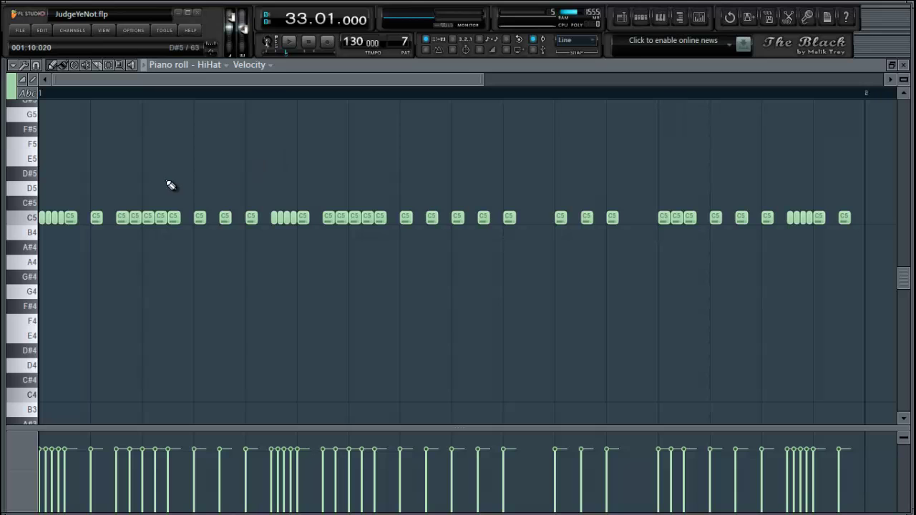
pyautogui.scroll(3, 159, 95)
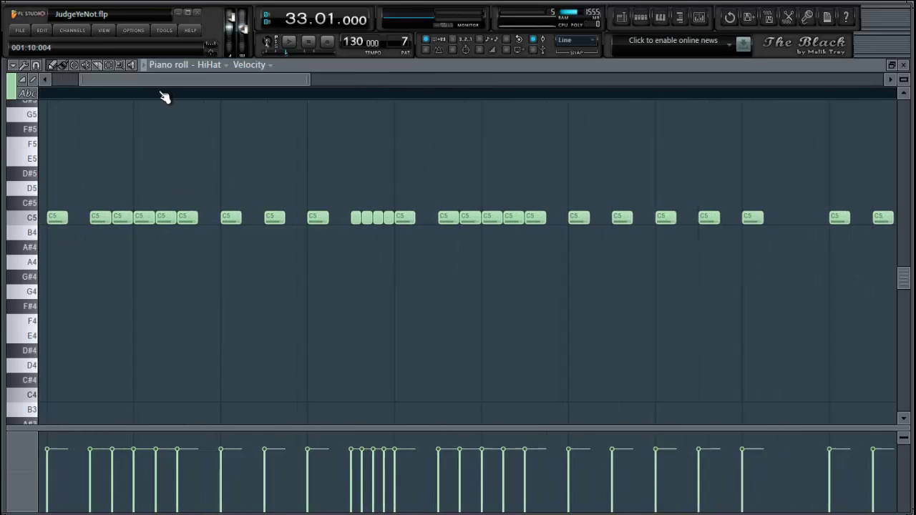
pyautogui.scroll(6, 164, 96)
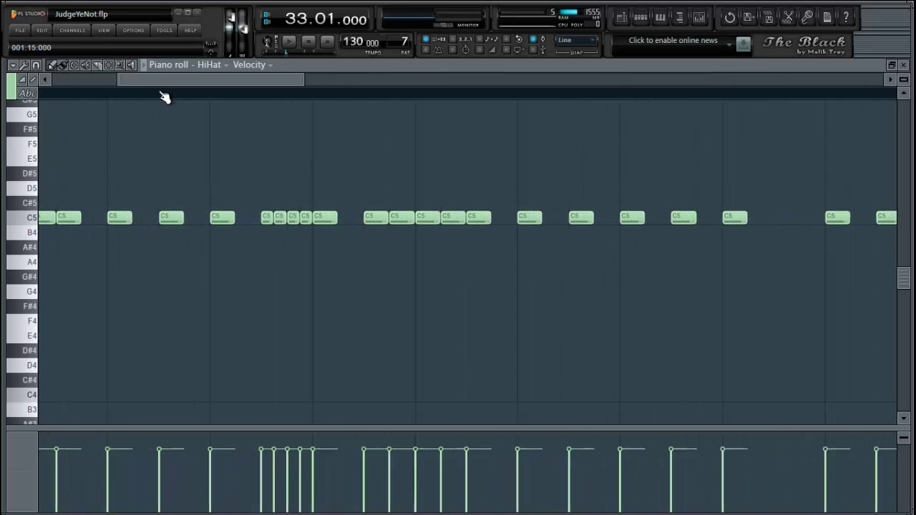
pyautogui.scroll(-8, 164, 95)
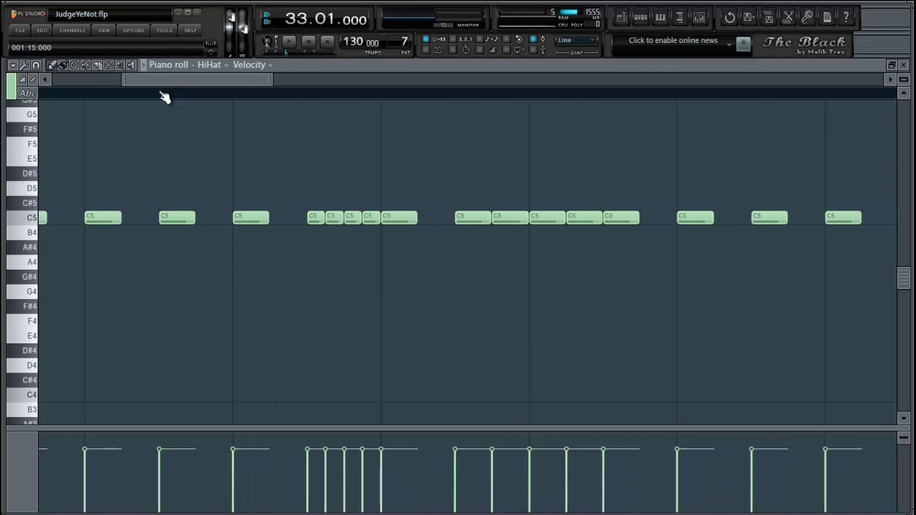
pyautogui.moveTo(211, 80); pyautogui.dragTo(93, 95)
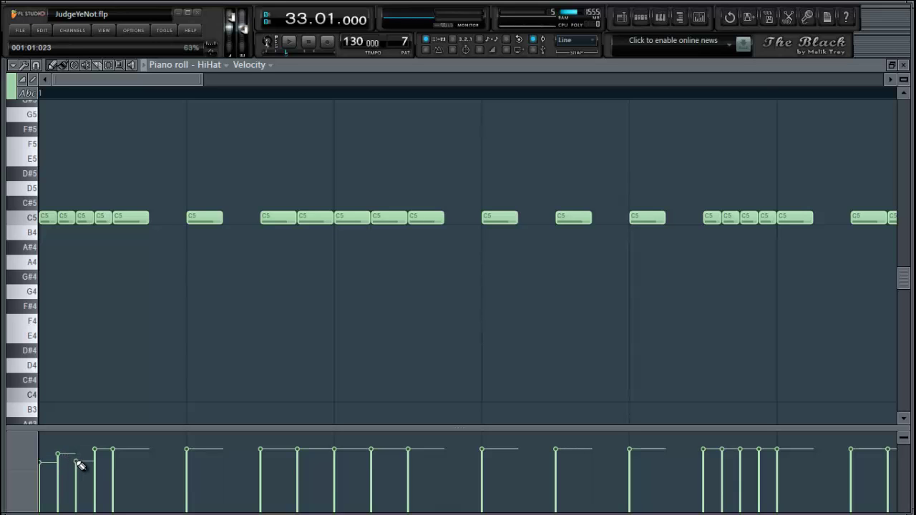
pyautogui.press('space')
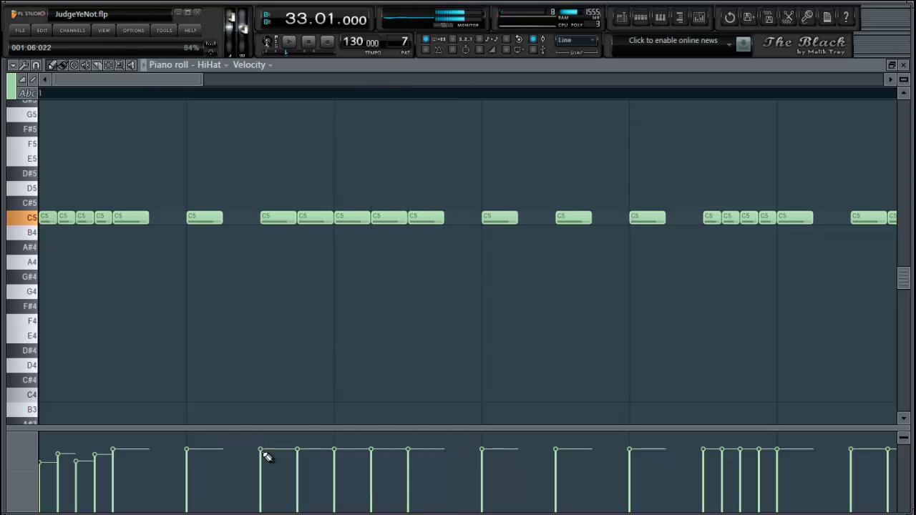
pyautogui.press('space')
pyautogui.press('space')
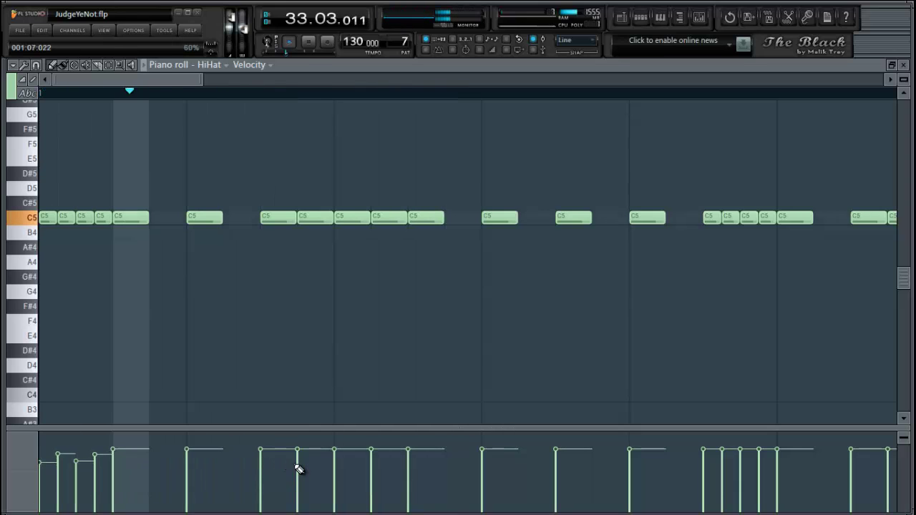
# Lower the C5 velocities on steps 8, 10 and 13, with step 9 only slightly reduced, and audition the changes.
pyautogui.moveTo(296, 466); pyautogui.dragTo(340, 463)
pyautogui.press('space')
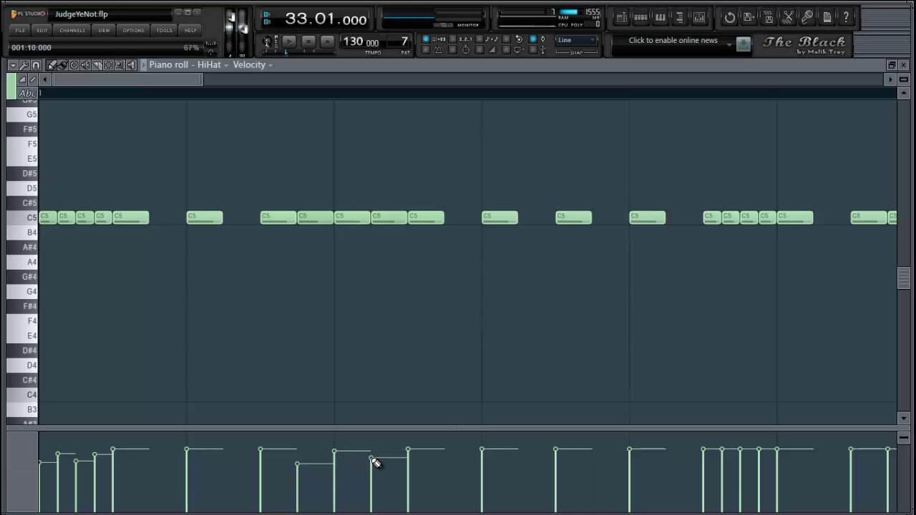
pyautogui.press('space')
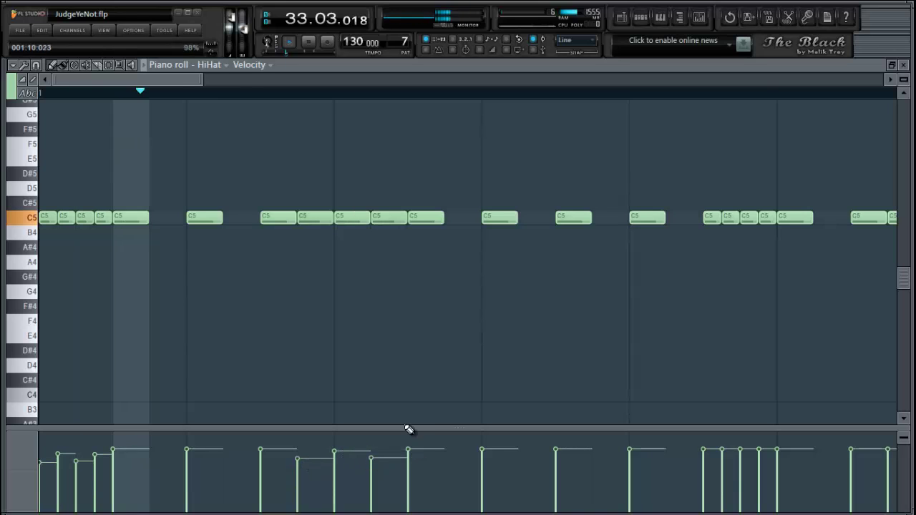
pyautogui.press('space')
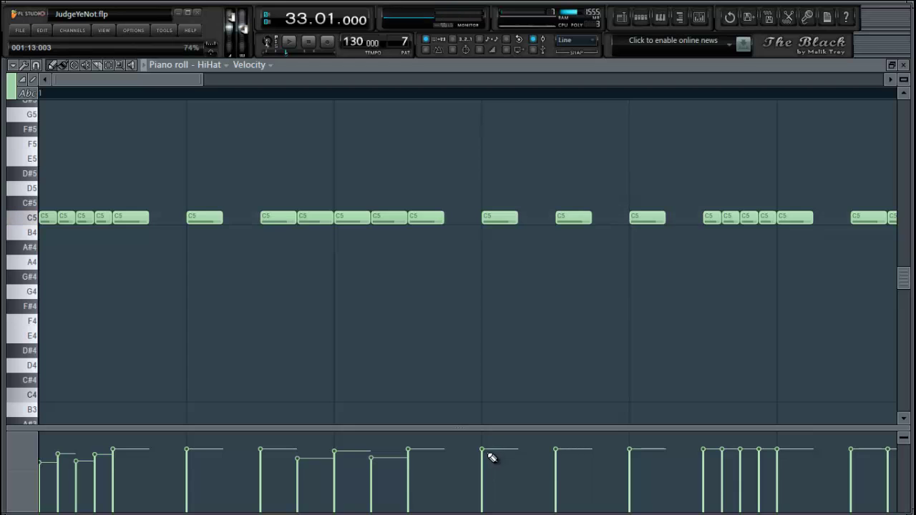
pyautogui.press('space')
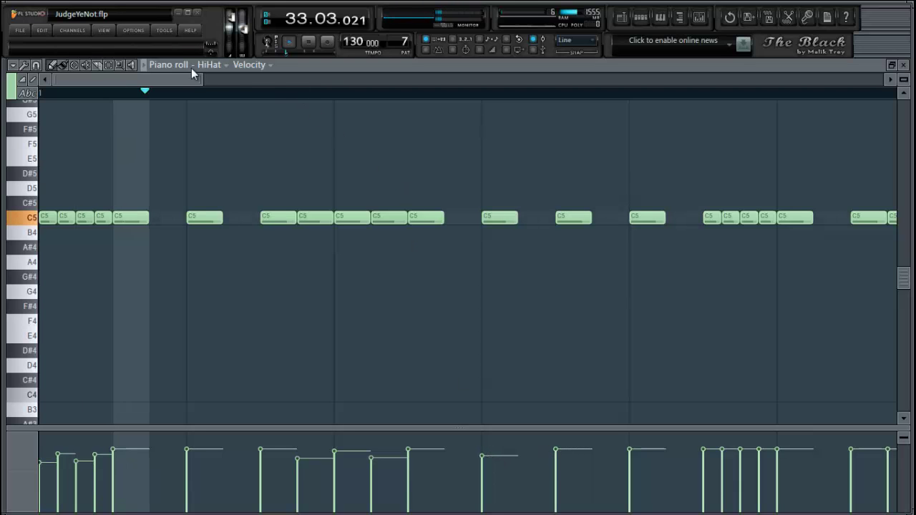
# Shape the velocities of the four-hit roll on steps 19 and 20 into a rising ramp.
pyautogui.moveTo(191, 76); pyautogui.dragTo(264, 78)
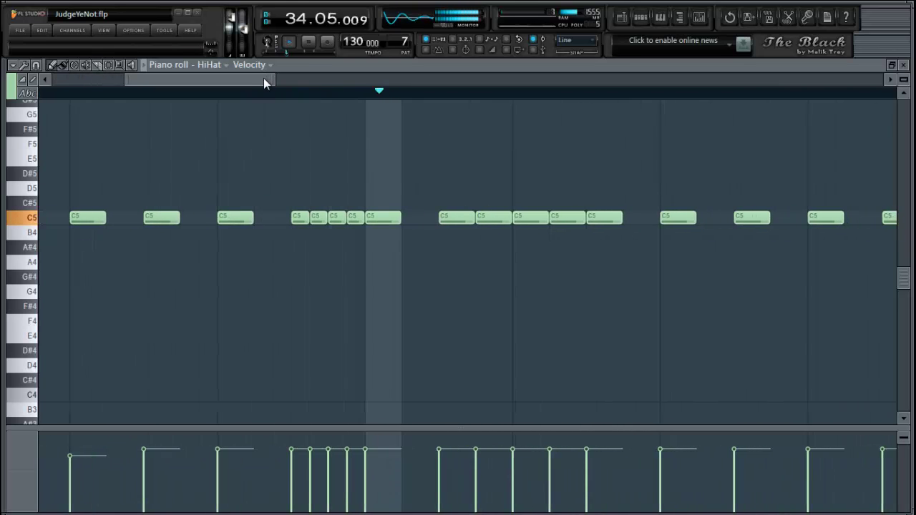
pyautogui.press('space')
pyautogui.press('space')
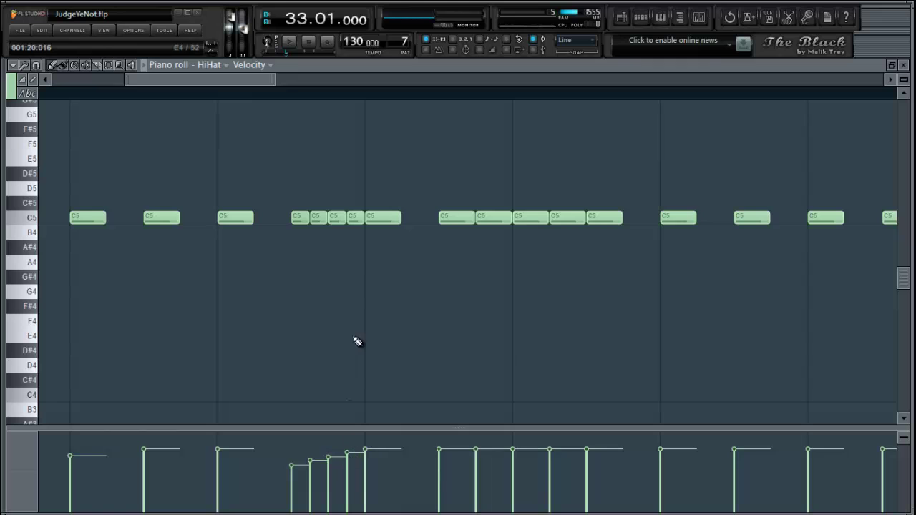
# Lower the velocities of the C5 notes on steps 31, 35 and 43 while checking them in playback.
pyautogui.moveTo(256, 79); pyautogui.dragTo(339, 80)
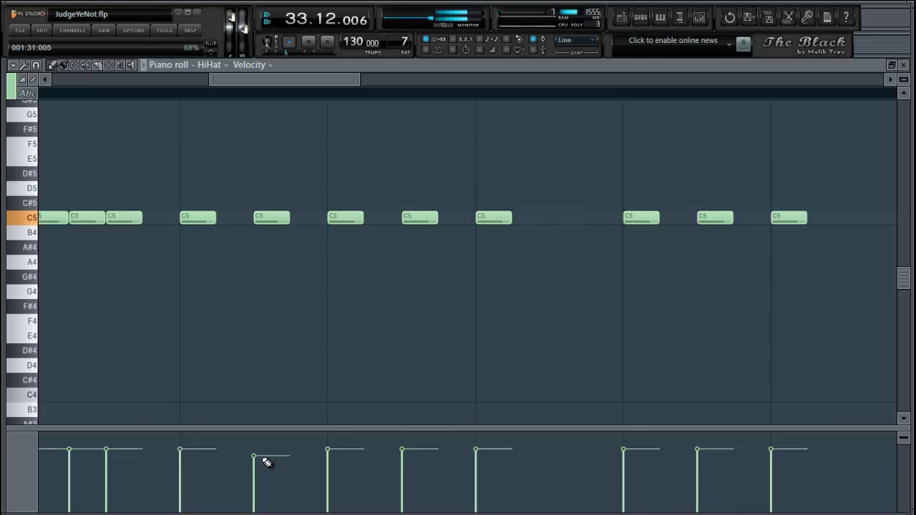
pyautogui.click(403, 457)
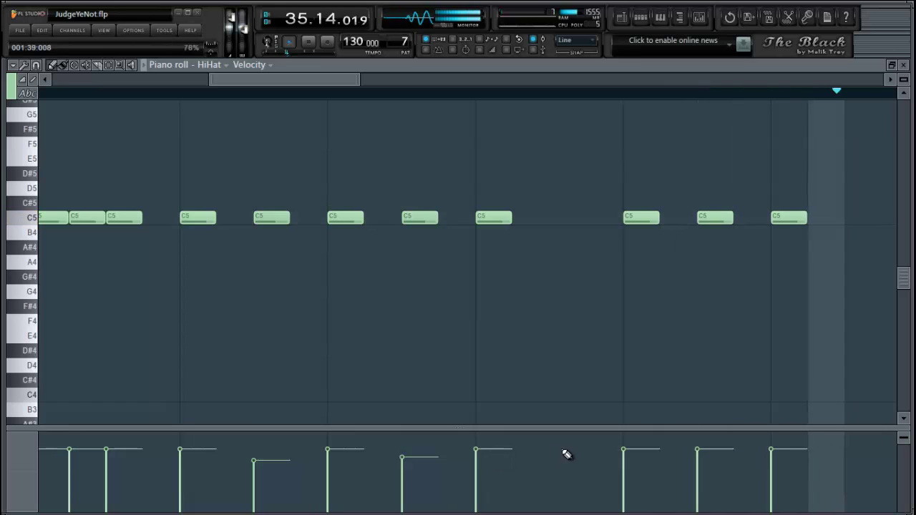
pyautogui.press('space')
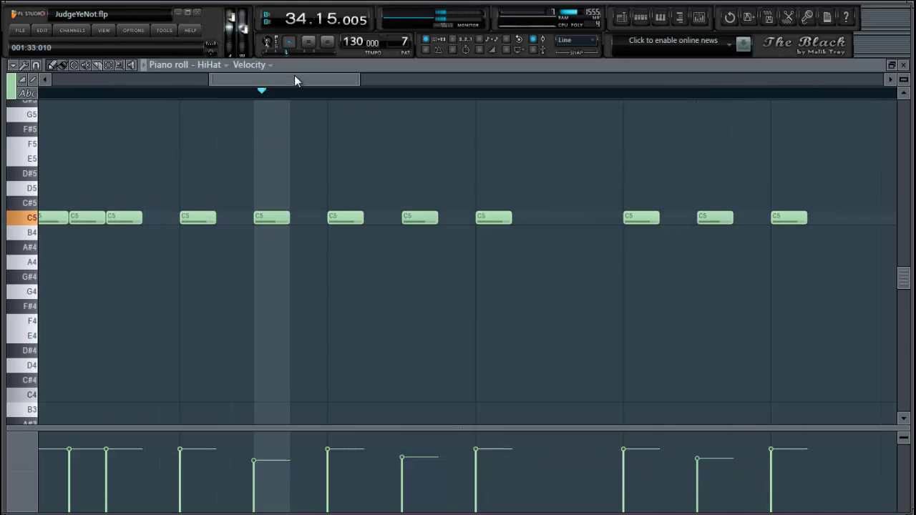
# Lower the velocity of the C5 note on step 50 and play the pattern again.
pyautogui.moveTo(296, 82); pyautogui.dragTo(360, 82)
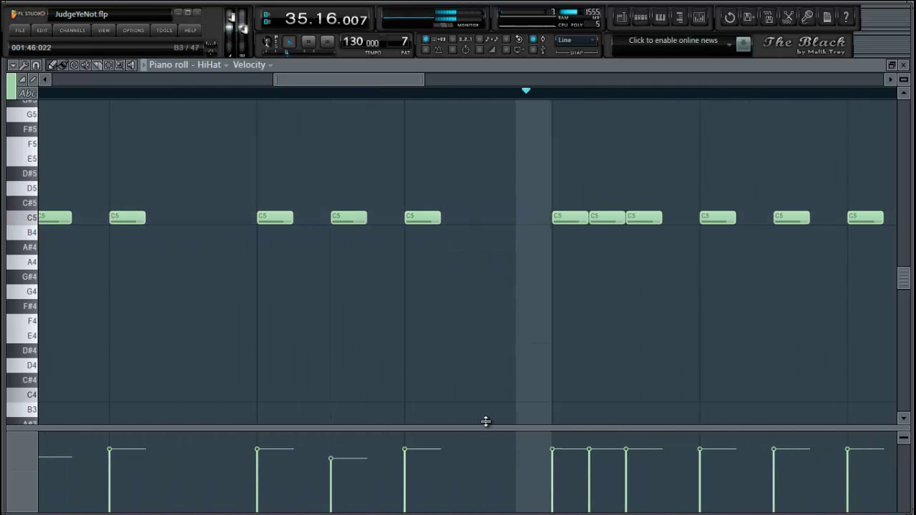
pyautogui.press('space')
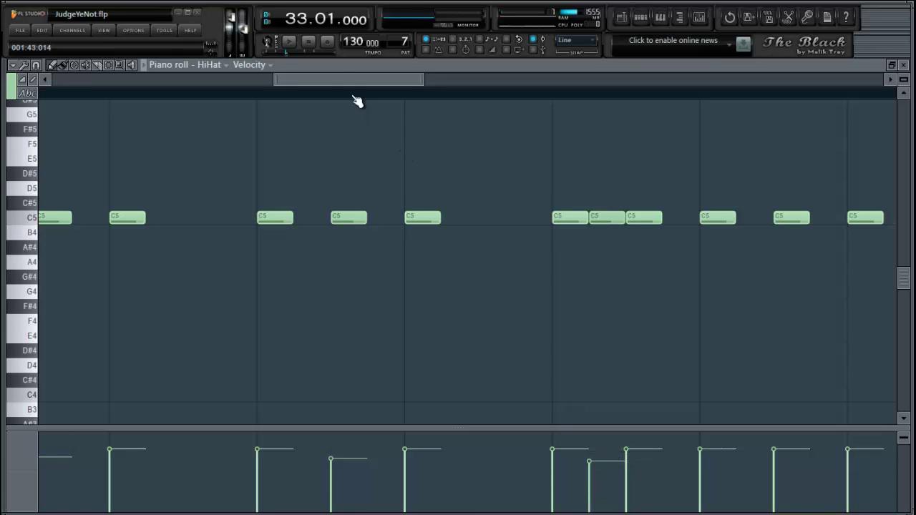
pyautogui.moveTo(339, 79); pyautogui.dragTo(399, 93)
pyautogui.press('space')
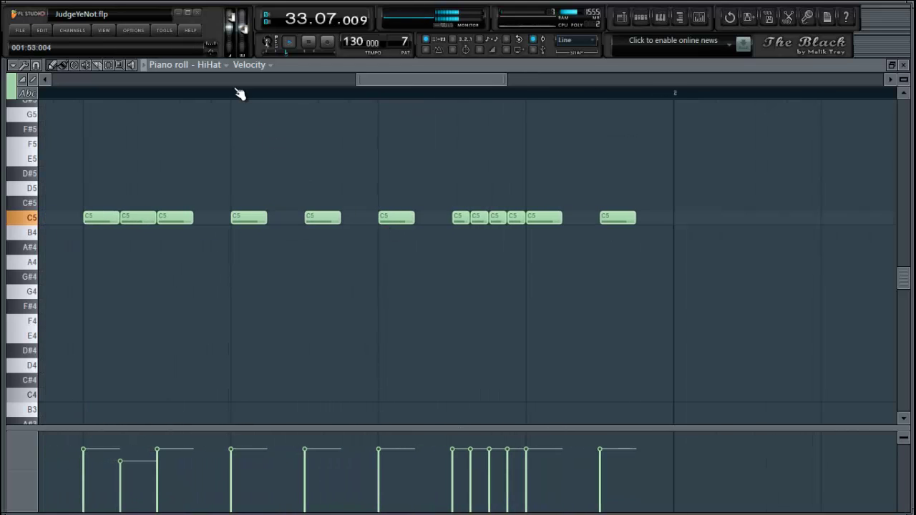
# Shape the velocities of the four-hit roll on steps 59 and 60 into a rising ramp and audition the pattern.
pyautogui.press('space')
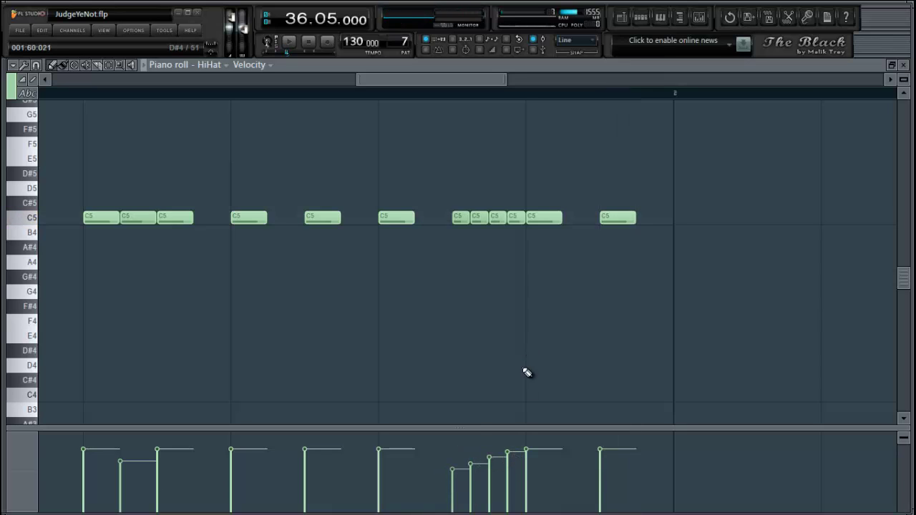
pyautogui.press('space')
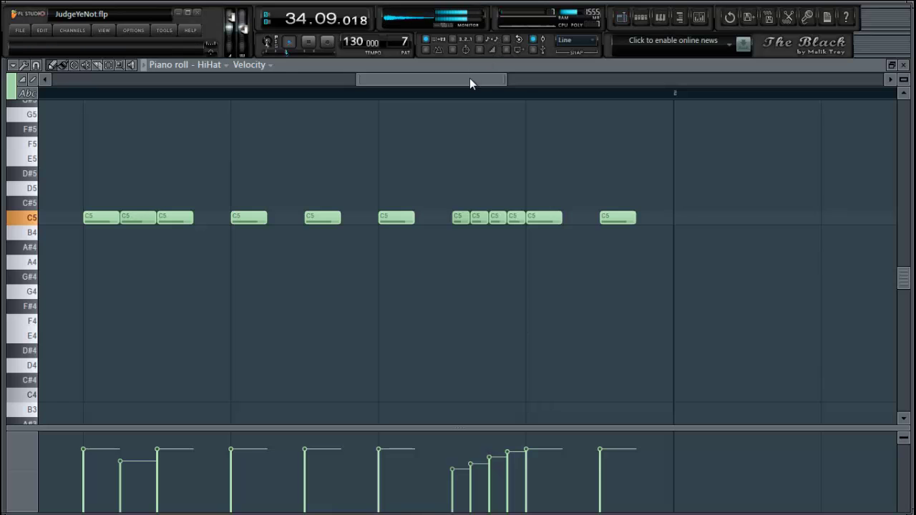
pyautogui.moveTo(470, 84); pyautogui.dragTo(141, 97)
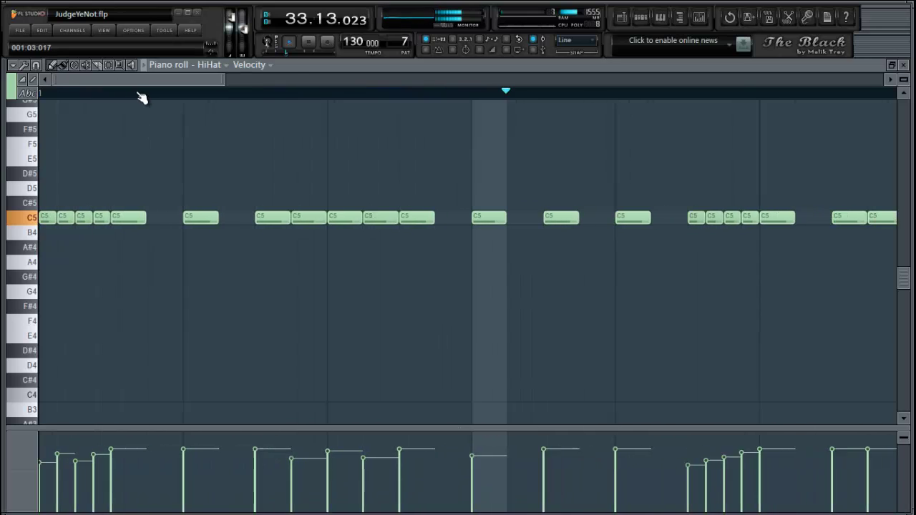
pyautogui.scroll(-6, 141, 97)
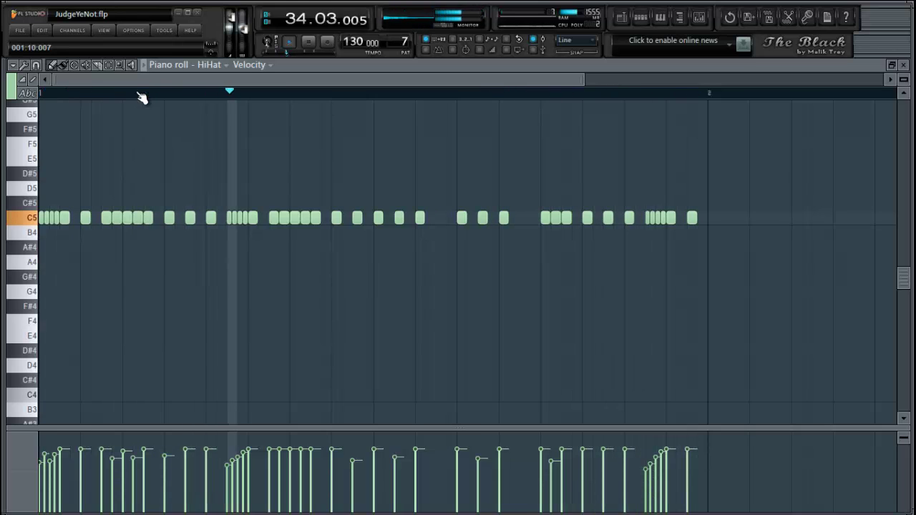
# Examine the note property and channel control options available for the event lane, keeping note velocity.
pyautogui.scroll(2, 107, 250)
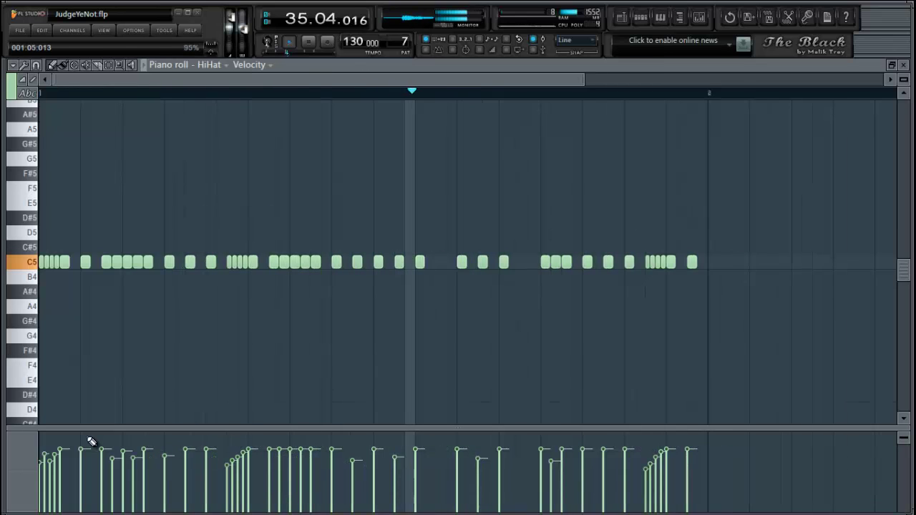
pyautogui.click(28, 445)
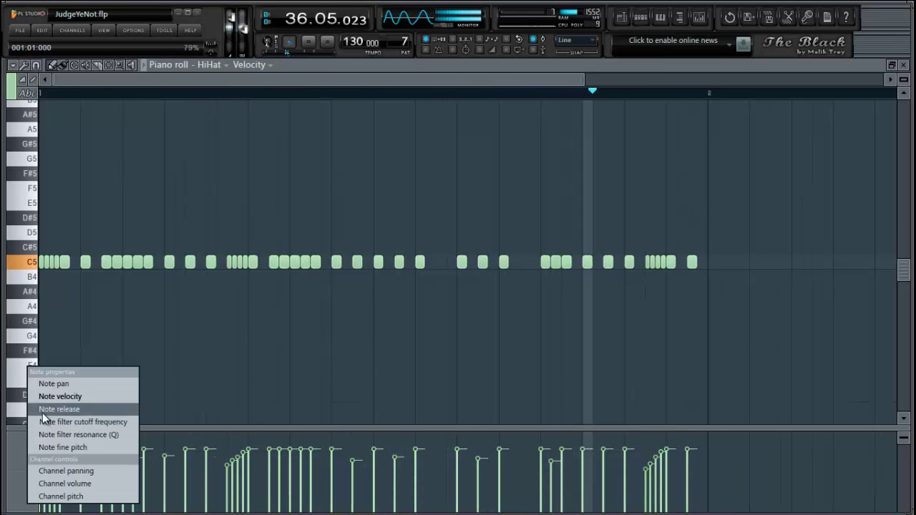
pyautogui.click(20, 445)
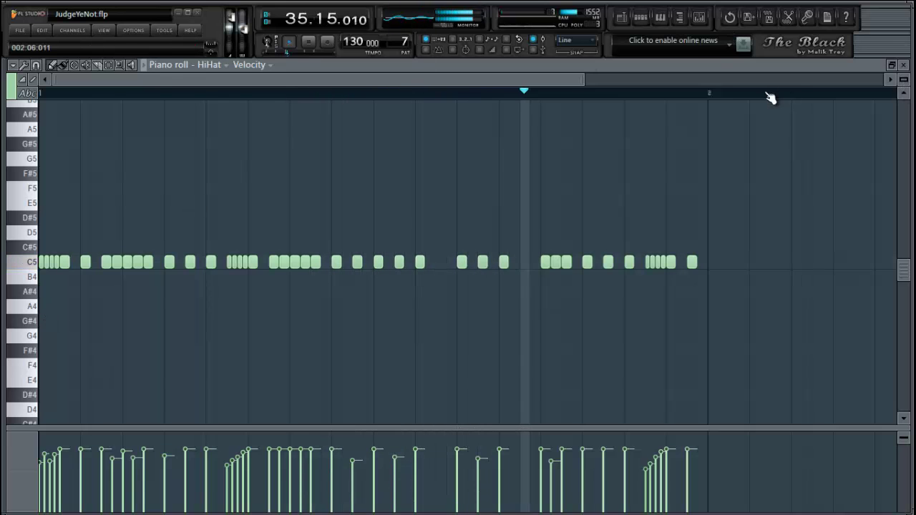
# Remove the C5 note on step 61 after the final four-hit roll and undo the removal.
pyautogui.scroll(5, 771, 97)
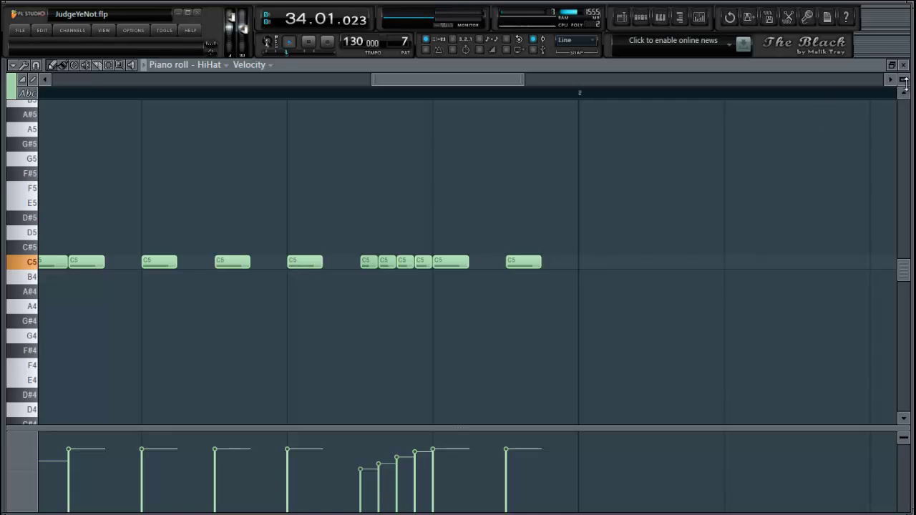
pyautogui.scroll(4, 904, 81)
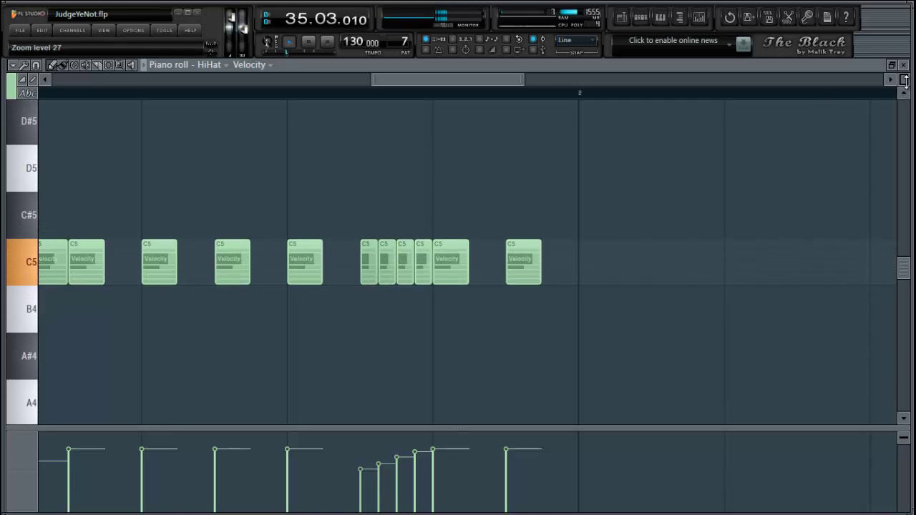
pyautogui.scroll(-2, 904, 81)
pyautogui.scroll(2, 904, 81)
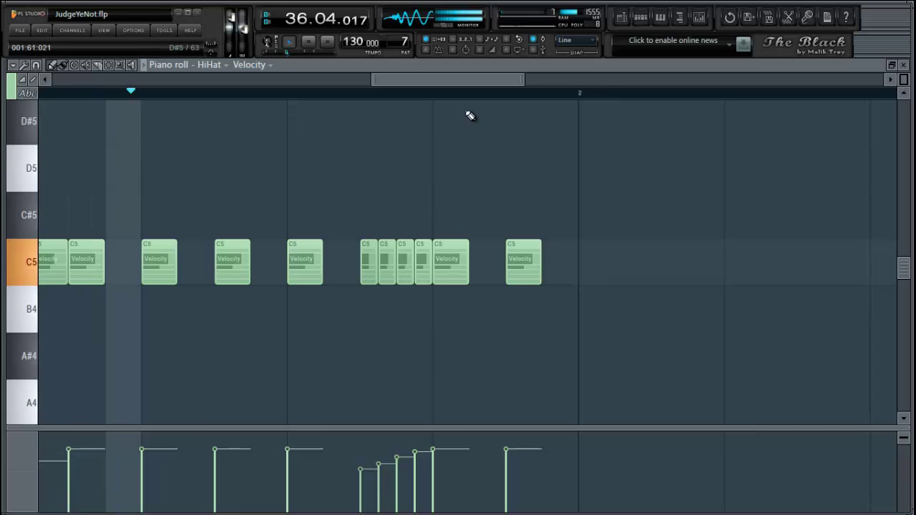
pyautogui.scroll(6, 469, 101)
pyautogui.scroll(1, 469, 98)
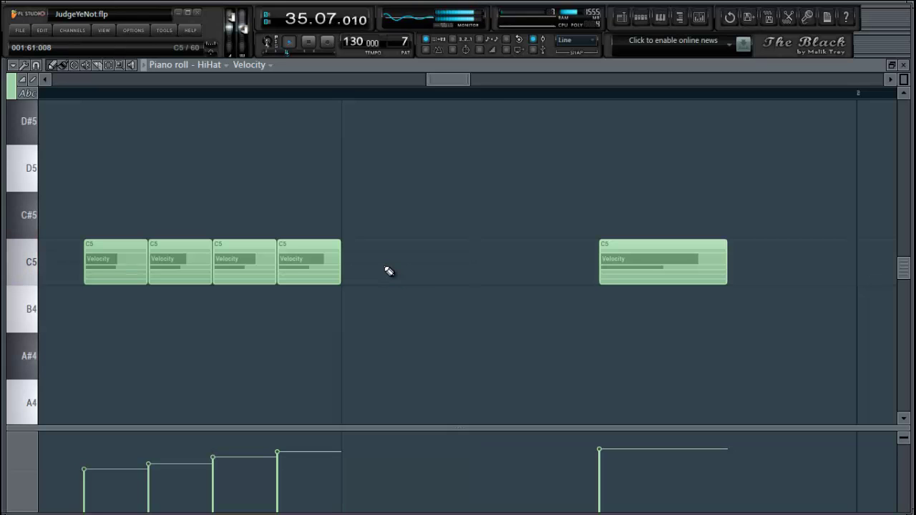
pyautogui.hotkey('ctrl', 'z')
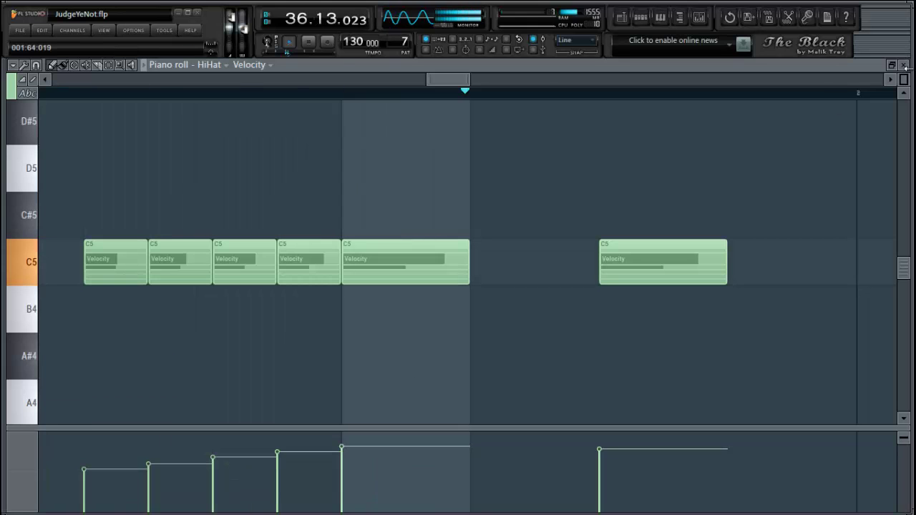
pyautogui.moveTo(905, 83); pyautogui.dragTo(901, 81)
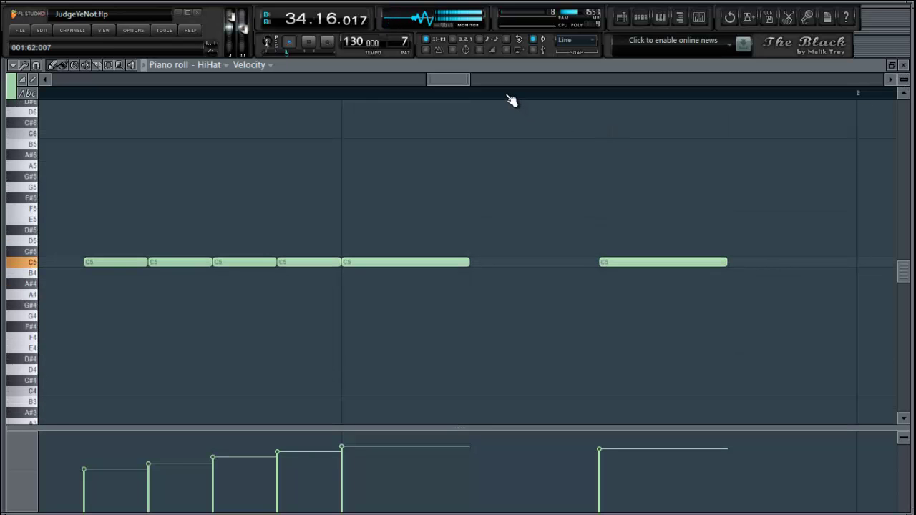
pyautogui.scroll(-8, 509, 98)
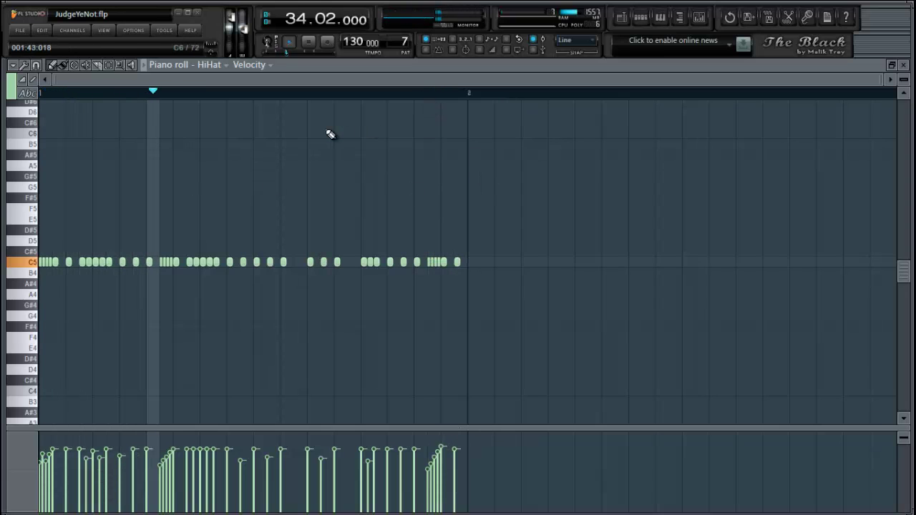
# Repeat the HiHat2 clip in the playlist from bar 33 through bar 48 of the verse and unmute all tracks.
pyautogui.click(660, 18)
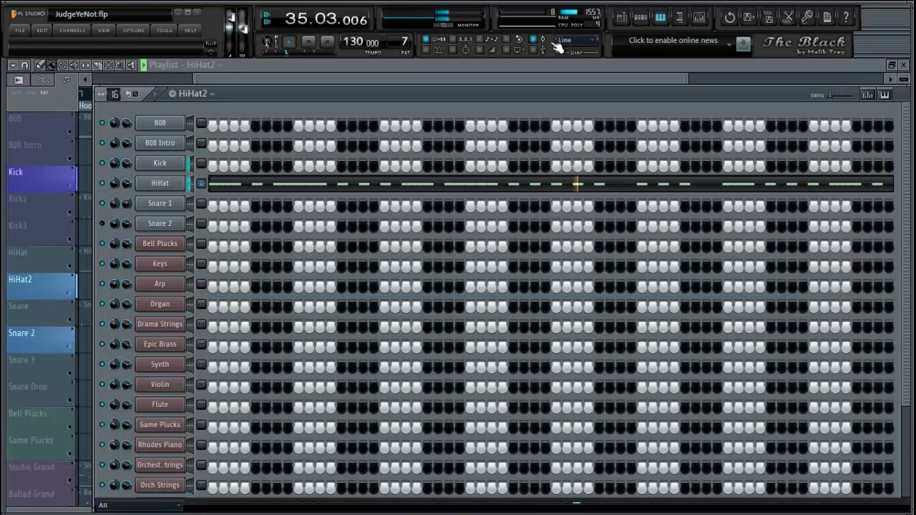
pyautogui.click(647, 19)
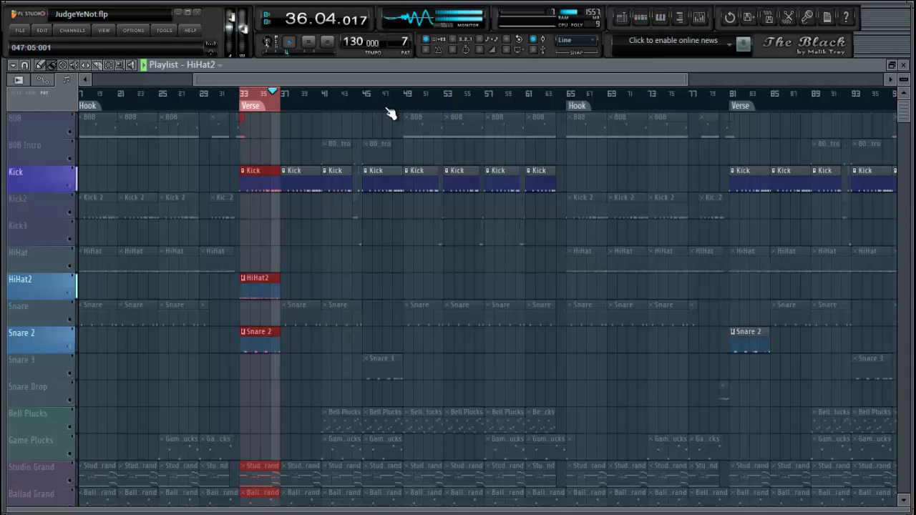
pyautogui.press('space')
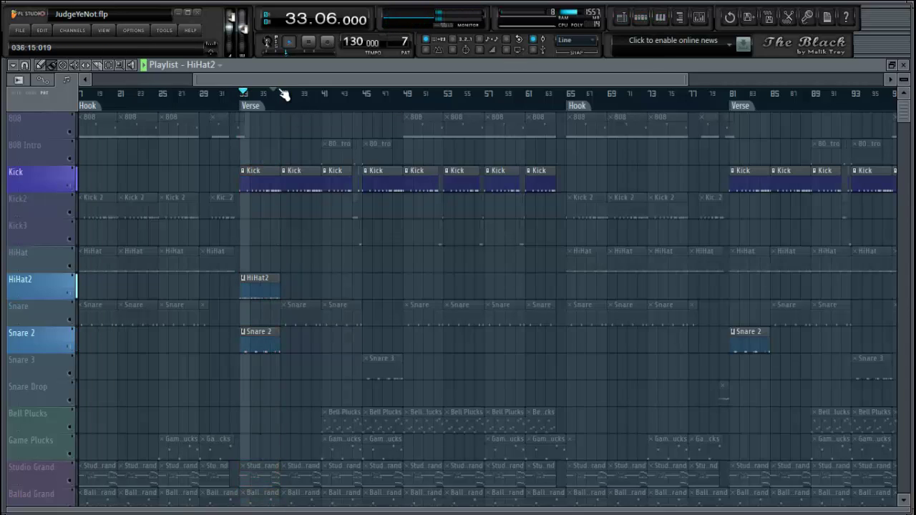
pyautogui.click(71, 215)
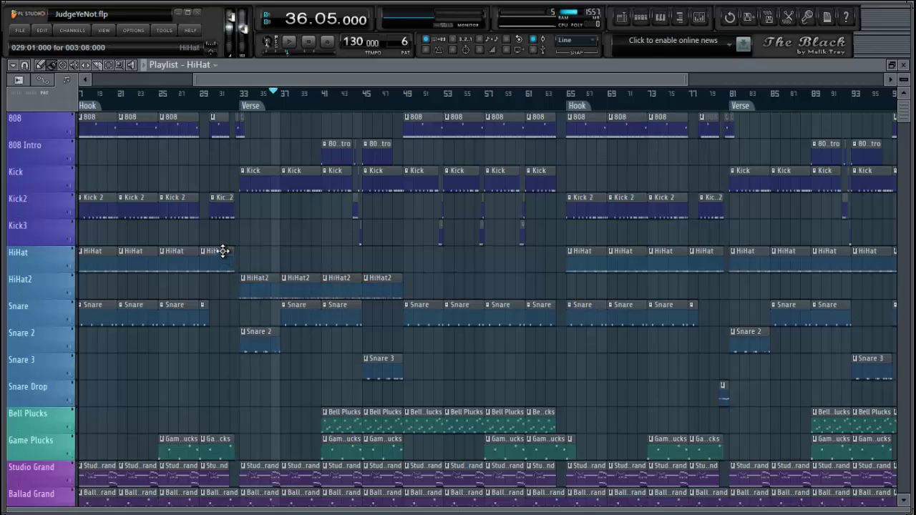
pyautogui.click(294, 256)
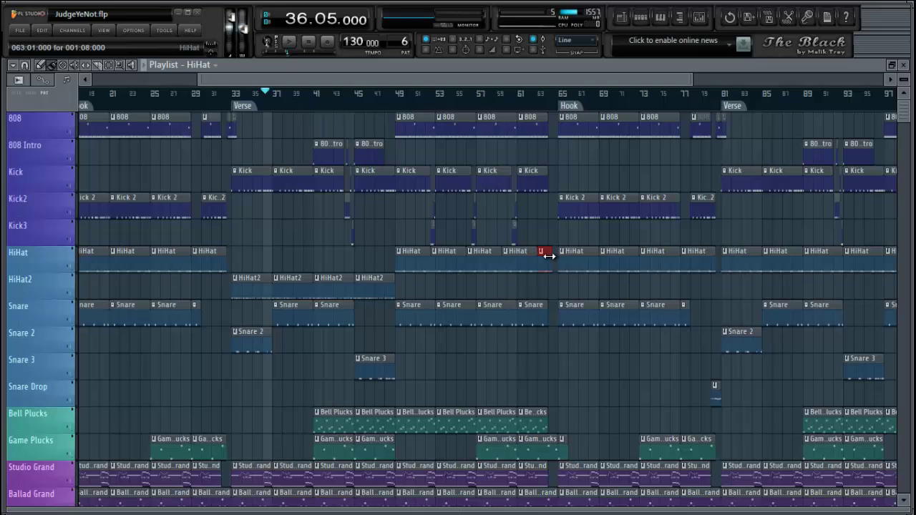
pyautogui.rightClick(549, 255)
pyautogui.rightClick(521, 260)
pyautogui.rightClick(485, 261)
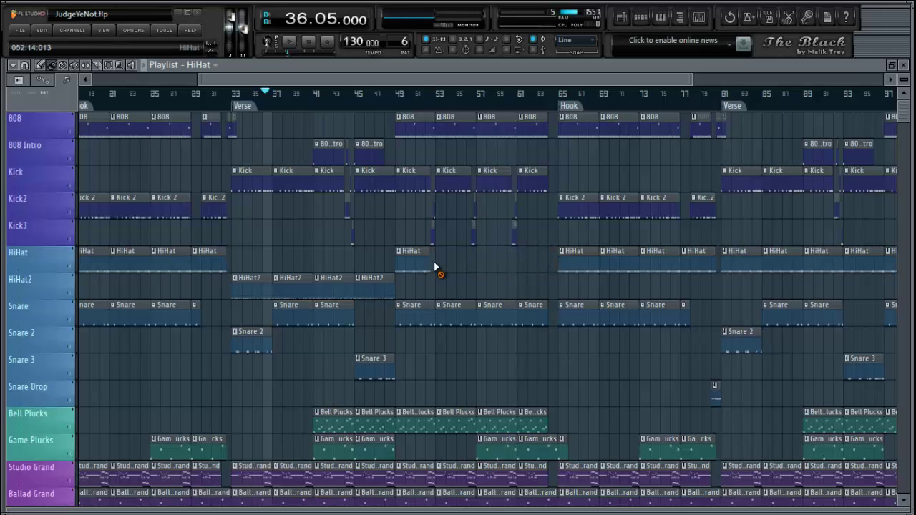
pyautogui.rightClick(449, 262)
pyautogui.rightClick(413, 262)
# Copy the four-bar HiHat clip at bar 25 to bar 49, repeat it through bar 64, and save the project.
pyautogui.click(172, 255)
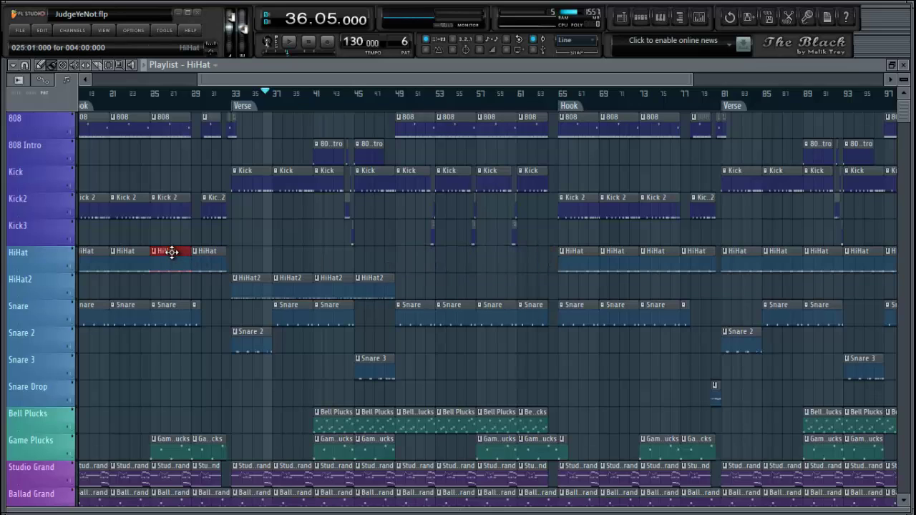
pyautogui.moveTo(172, 252); pyautogui.dragTo(410, 256)
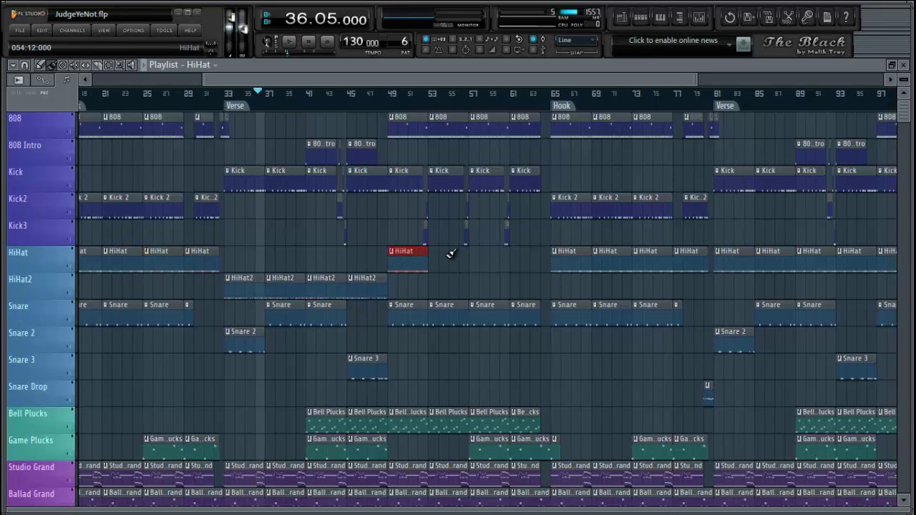
pyautogui.hotkey('ctrl', 'b')
pyautogui.hotkey('ctrl', 'b')
pyautogui.hotkey('ctrl', 'b')
pyautogui.click(445, 255)
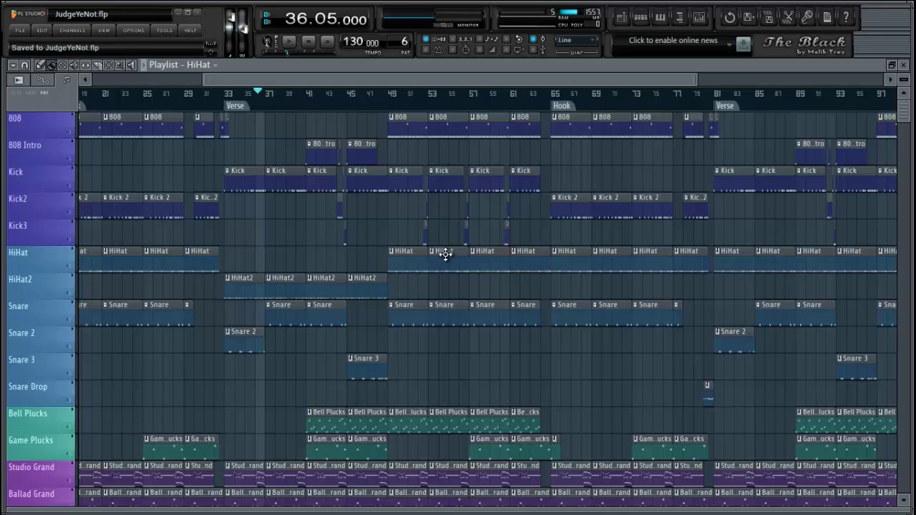
# Play the arrangement from the verse start at bar 33, checking the lower tracks, and save the project.
pyautogui.click(227, 94)
pyautogui.press('space')
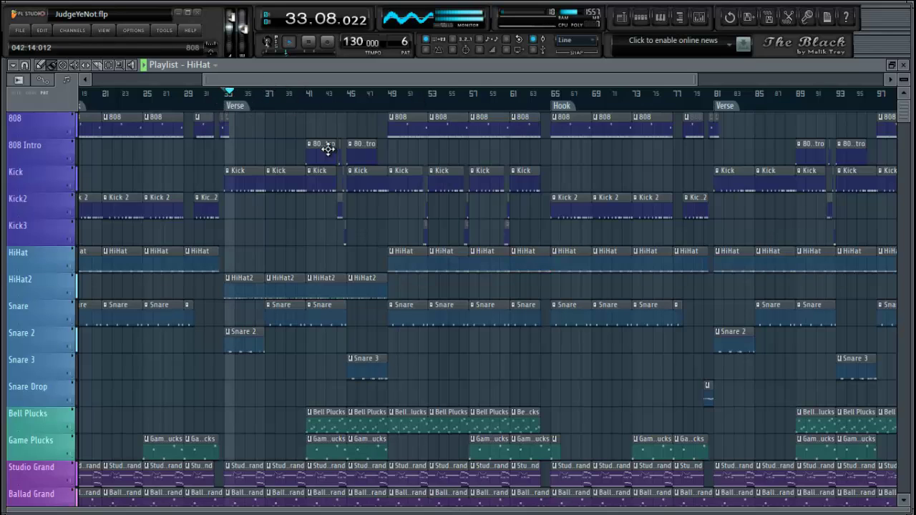
pyautogui.scroll(-8, 326, 150)
pyautogui.scroll(-10, 330, 163)
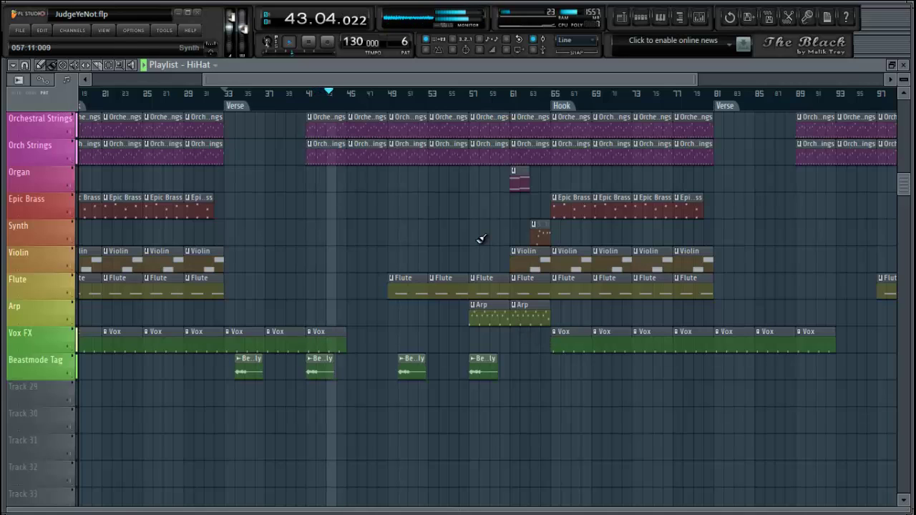
pyautogui.hotkey('ctrl', 's')
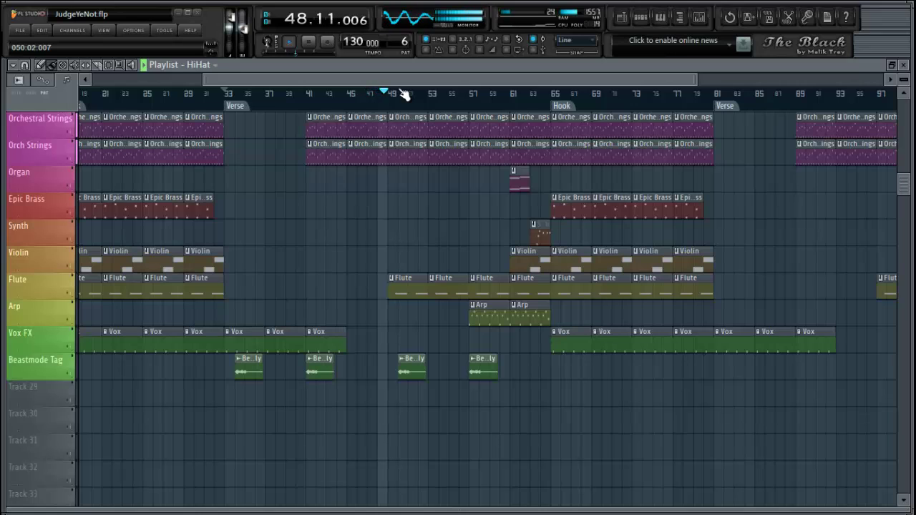
pyautogui.press('space')
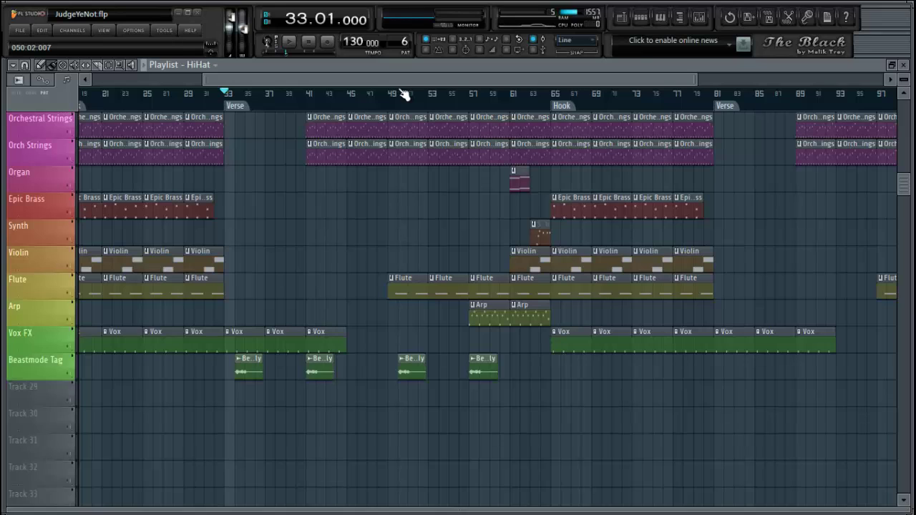
# Examine the mixer effect chains of the 808, Kick, HiHat, Snare, Bell Plucks, Game Plucks and Studio Grand tracks.
pyautogui.click(707, 18)
pyautogui.click(233, 348)
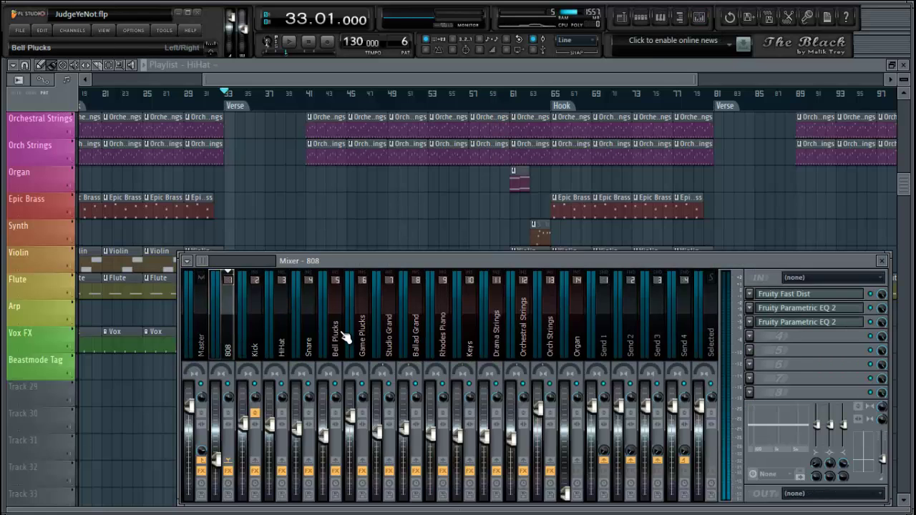
pyautogui.click(262, 342)
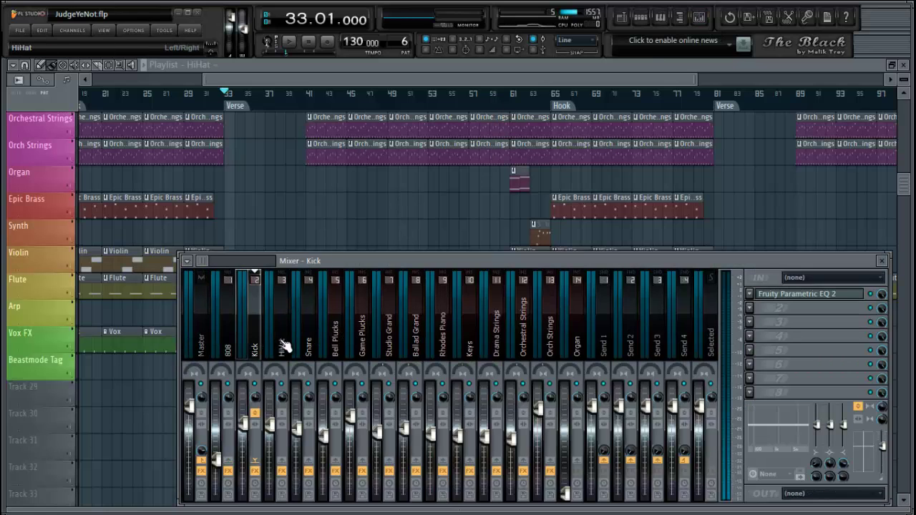
pyautogui.click(283, 346)
pyautogui.click(310, 345)
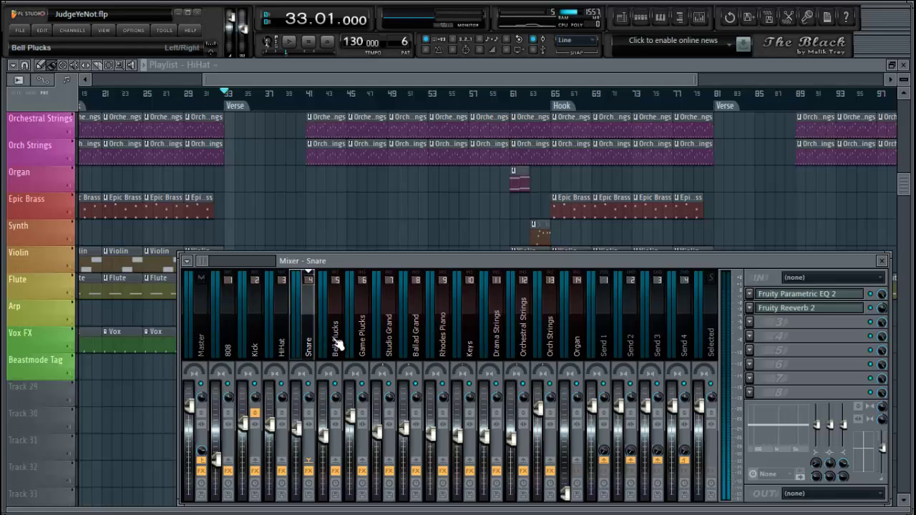
pyautogui.click(338, 347)
pyautogui.click(363, 347)
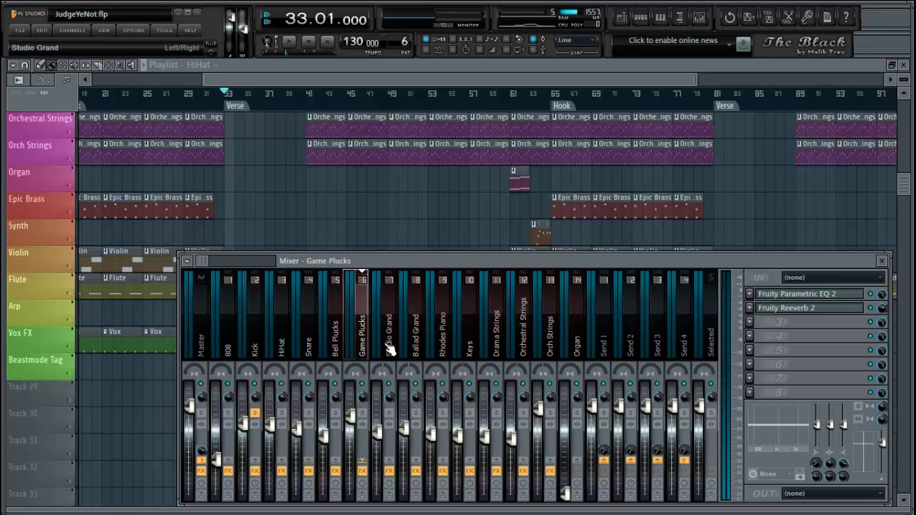
pyautogui.click(391, 349)
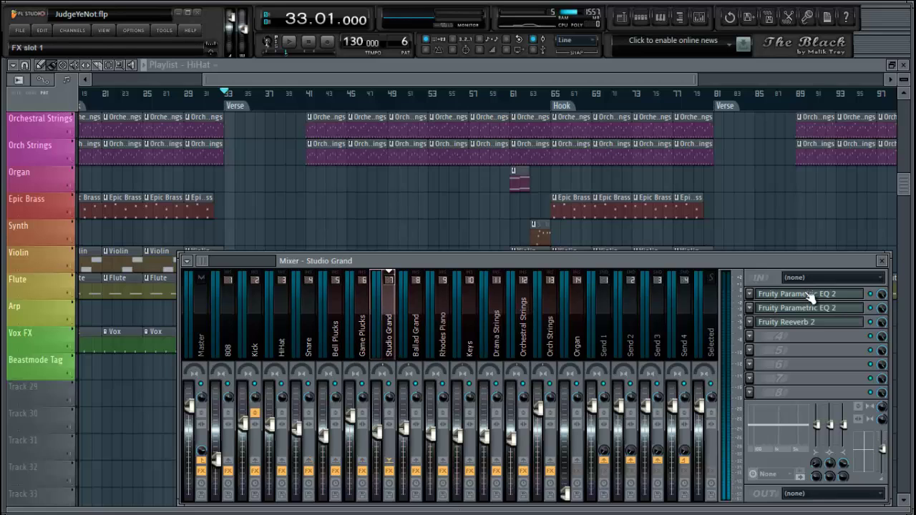
pyautogui.click(883, 261)
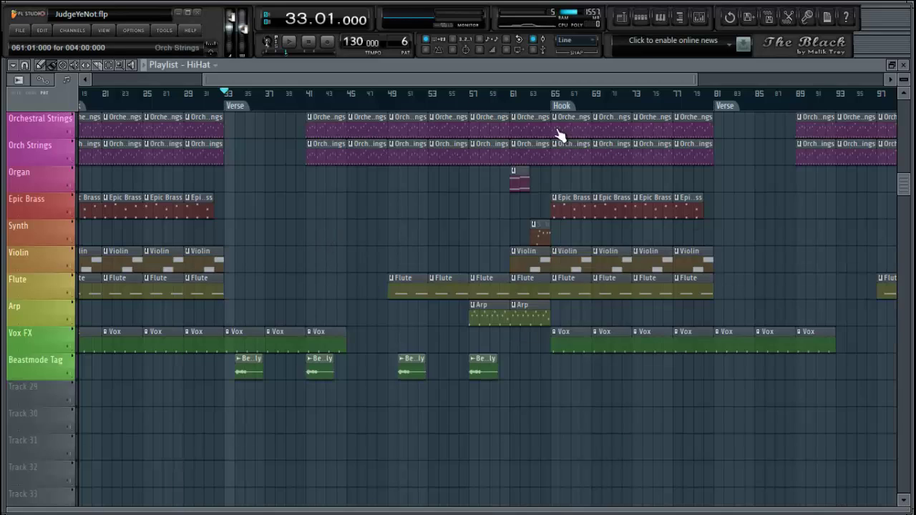